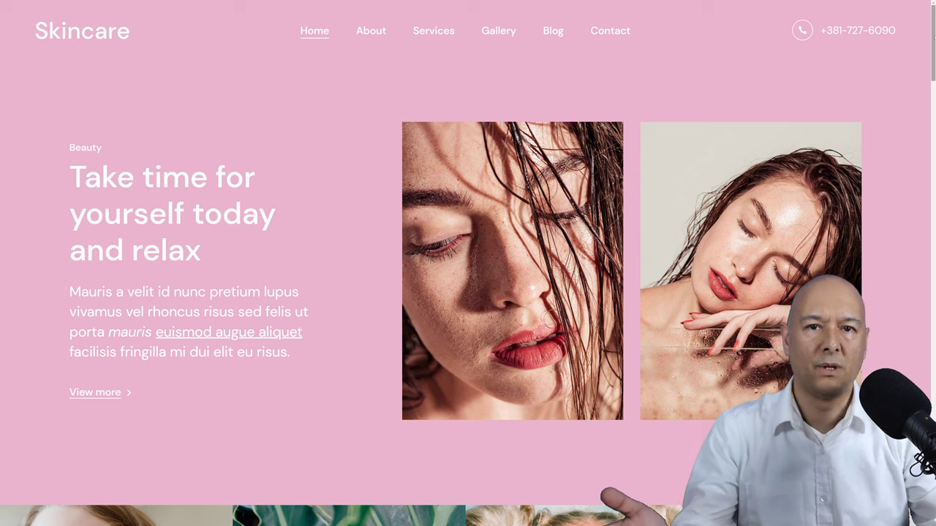
# - Scroll down the Skincare homepage to the Select location widget offering 5th and 22nd Avenue
pyautogui.scroll(-3, 468, 263)
pyautogui.scroll(-10, 468, 263)
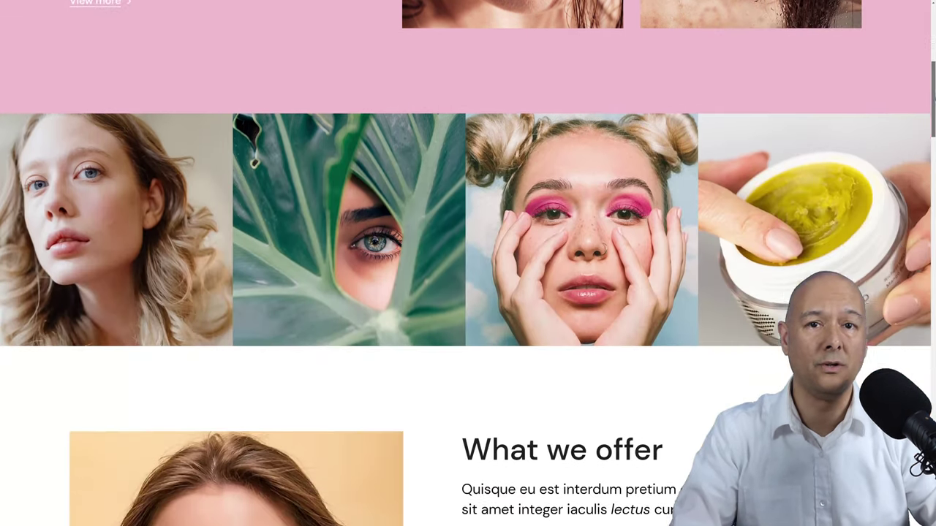
pyautogui.scroll(-3, 468, 264)
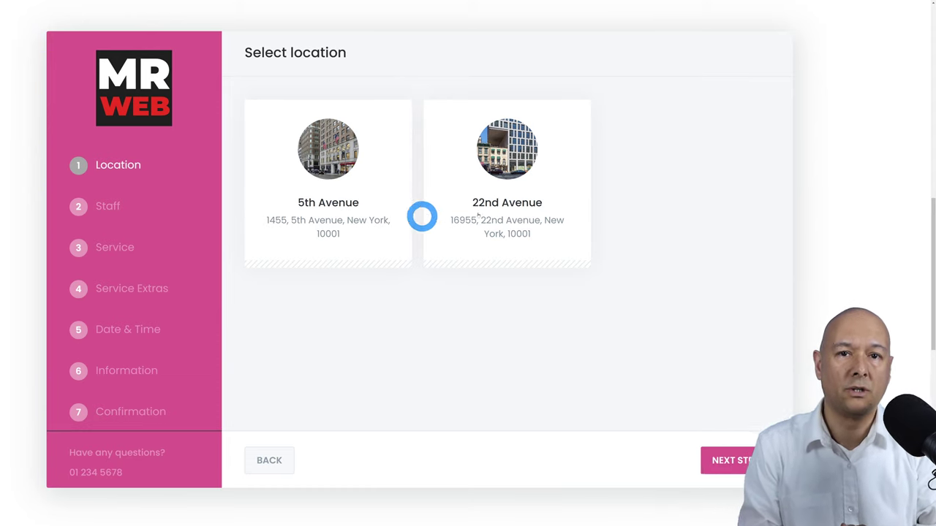
# - Choose 22nd Avenue, the make-up artist, Normal Haircut, and the Shampoo + Conditioner extra
pyautogui.click(502, 206)
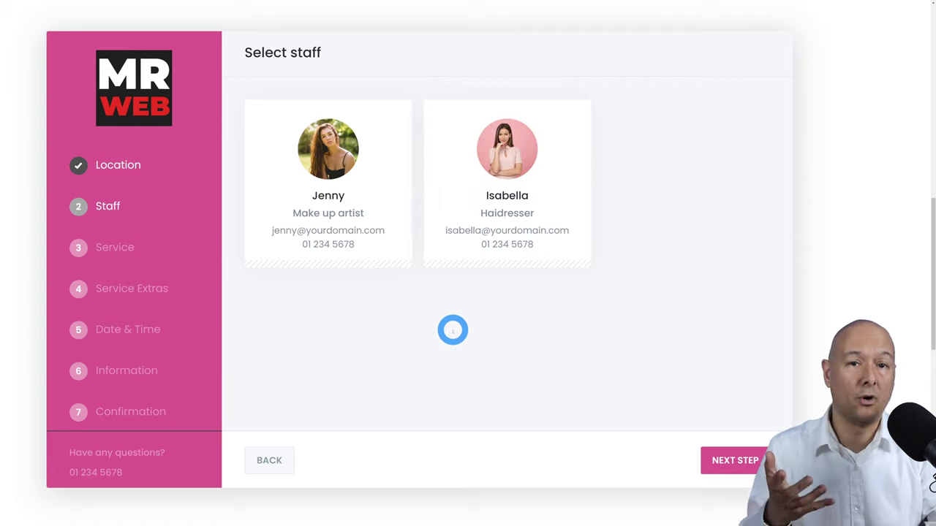
pyautogui.click(347, 197)
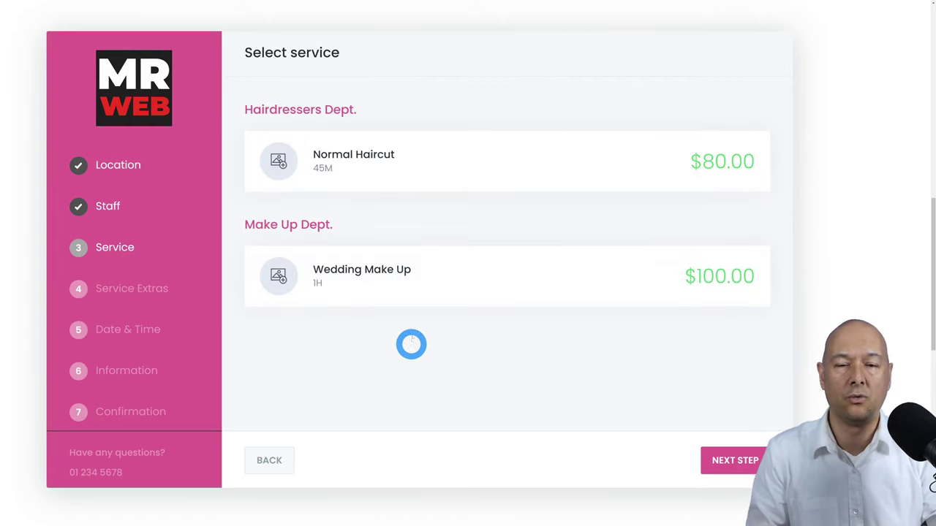
pyautogui.click(376, 160)
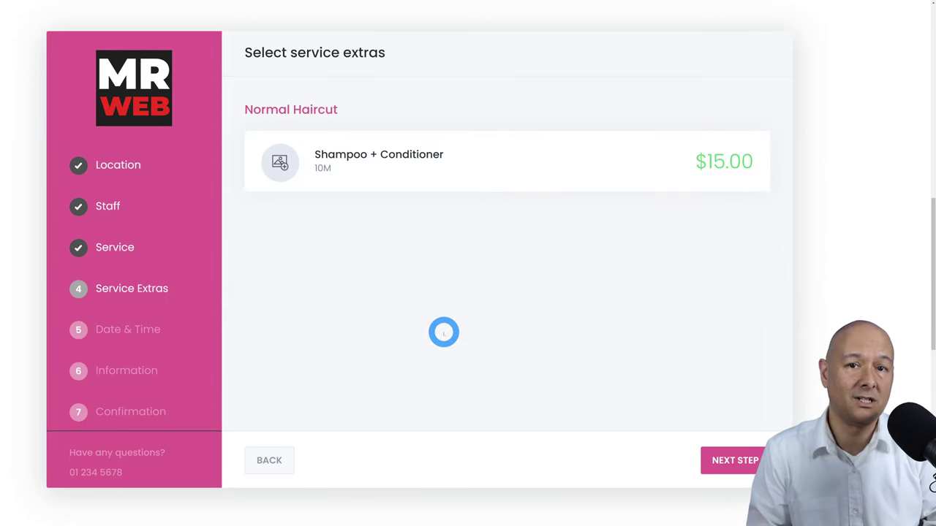
pyautogui.click(502, 150)
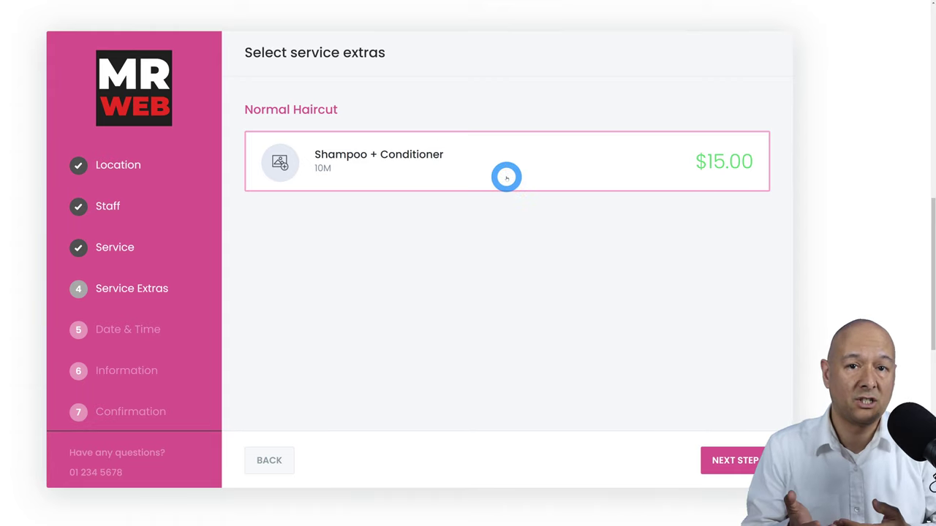
pyautogui.click(506, 177)
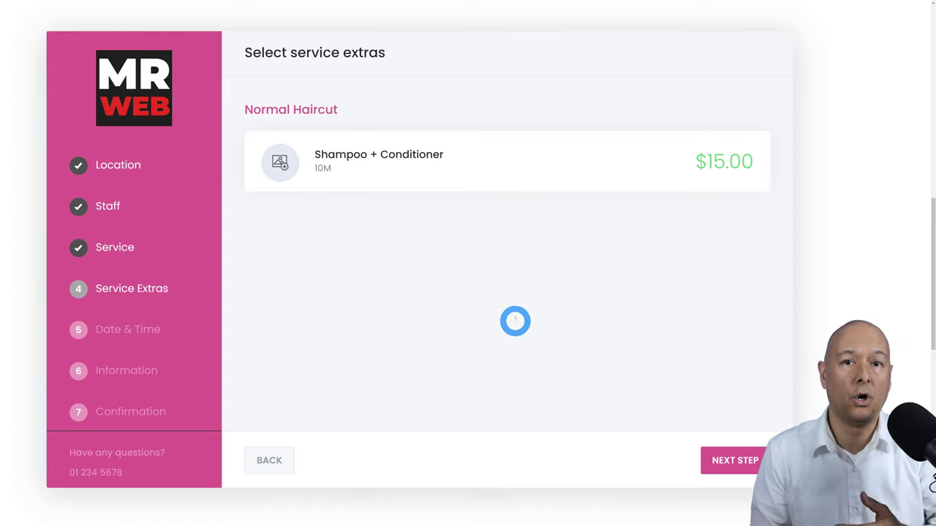
pyautogui.click(506, 186)
# - Book April 15, 2022 at 15:20 and confirm the $95.00 booking
pyautogui.click(726, 458)
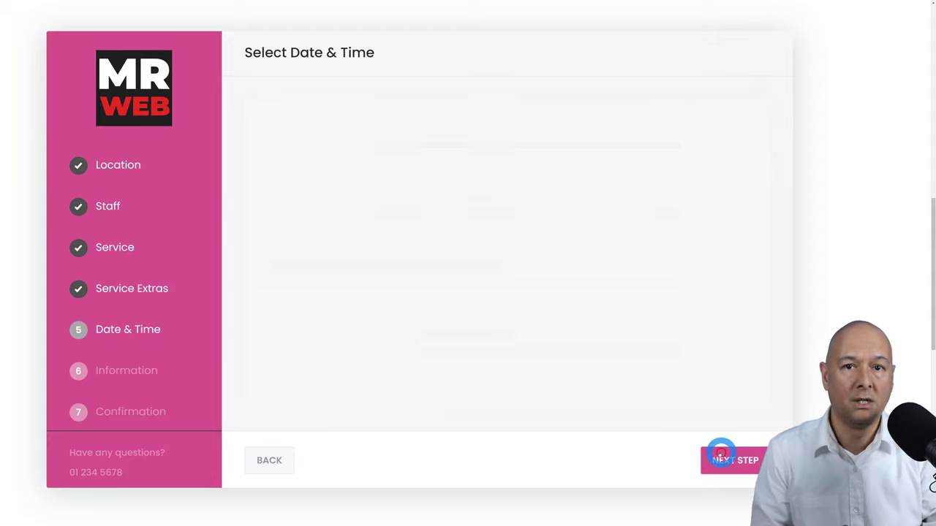
pyautogui.click(467, 270)
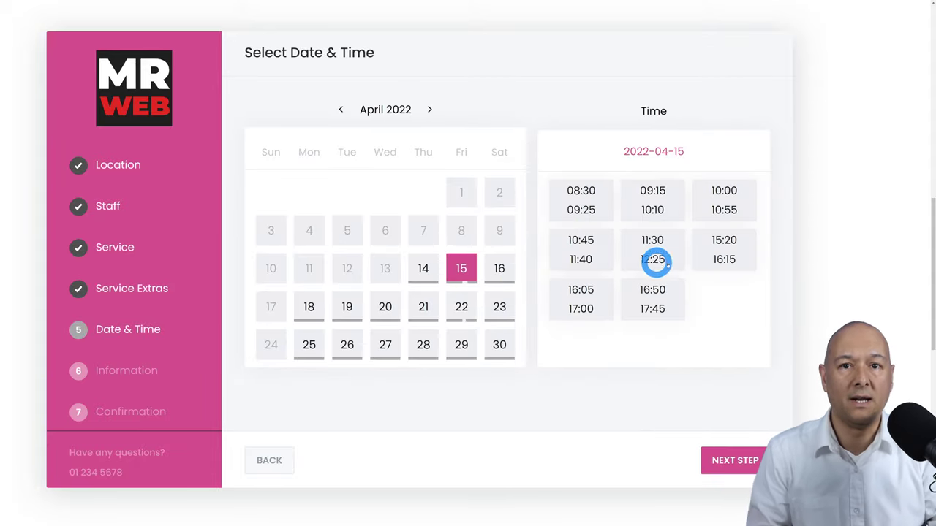
pyautogui.click(728, 260)
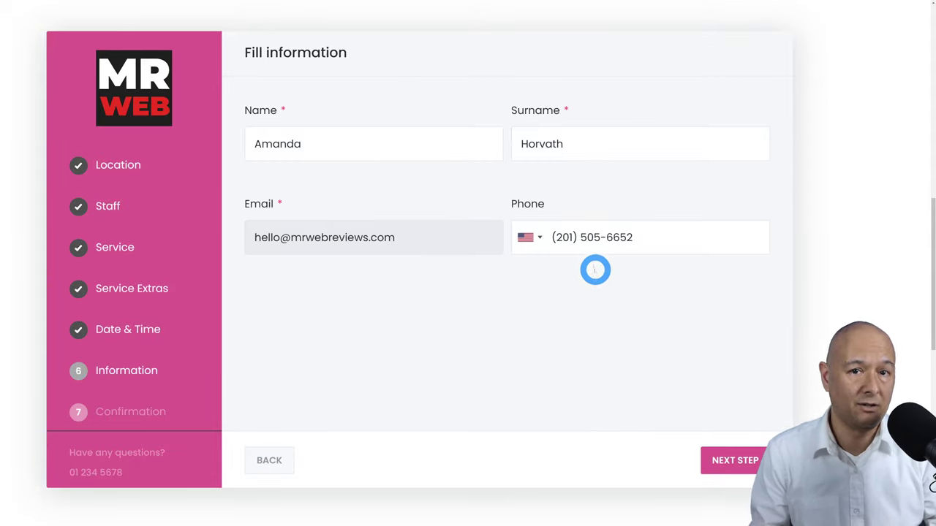
pyautogui.click(745, 468)
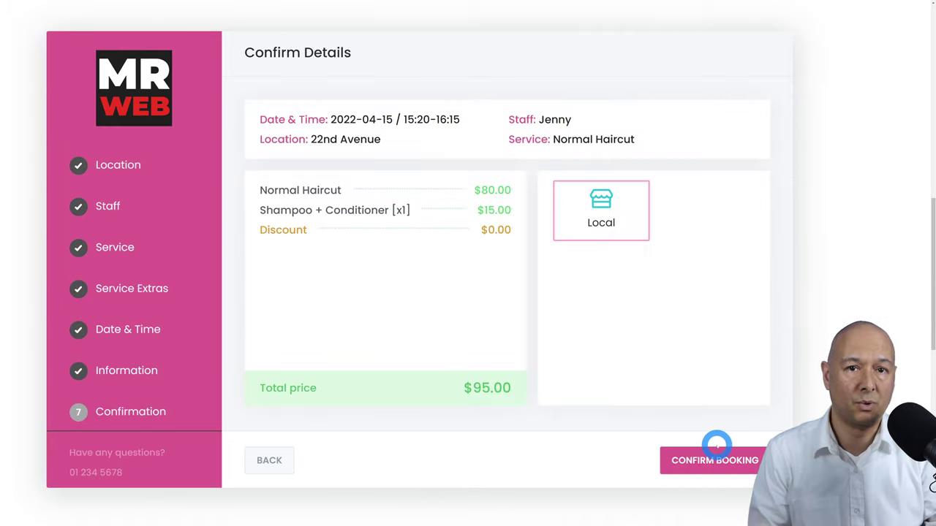
pyautogui.click(723, 459)
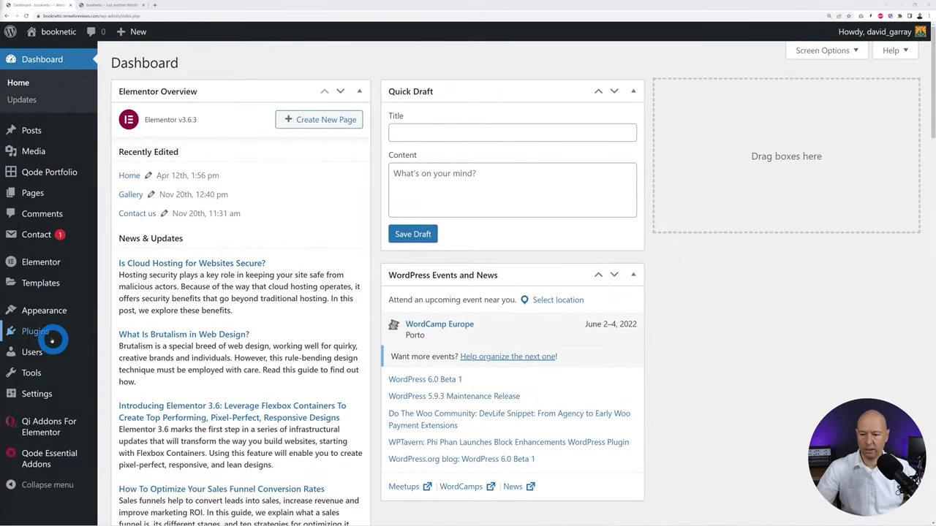
# - Upload booknetic-v3 (1).zip via Plugins > Add New and install it
pyautogui.moveTo(36, 332)
pyautogui.click(130, 351)
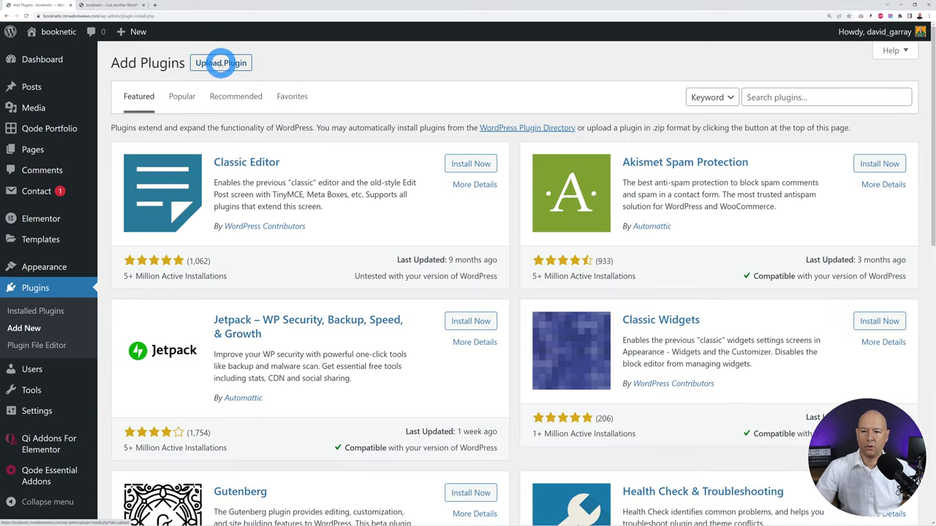
pyautogui.click(221, 63)
pyautogui.click(439, 173)
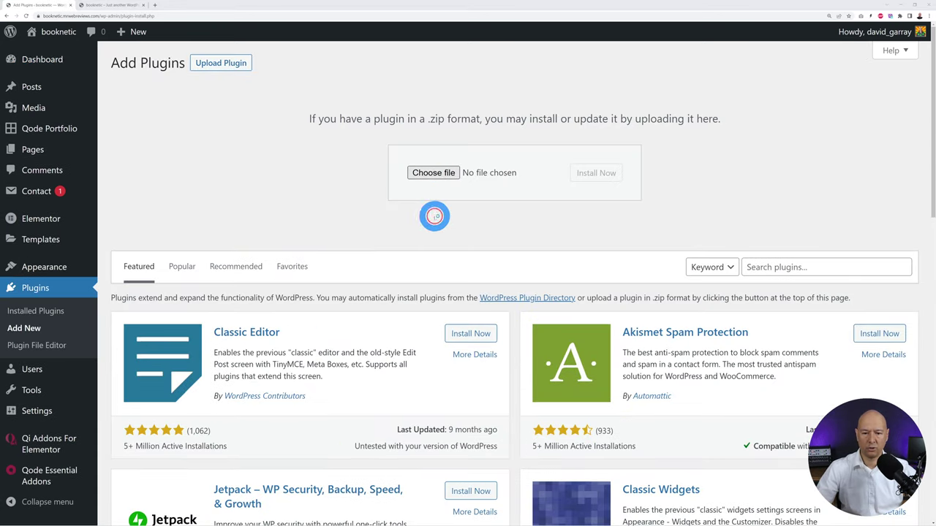
pyautogui.click(71, 67)
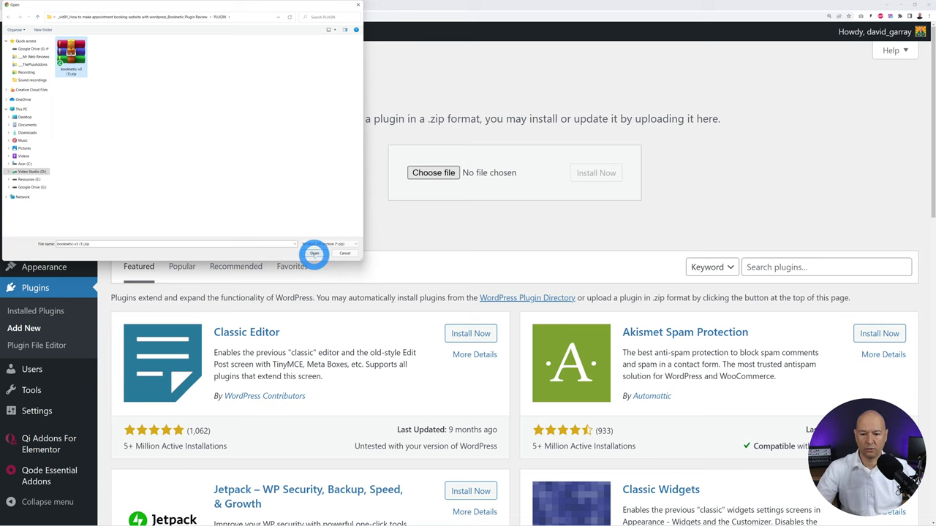
pyautogui.click(314, 253)
pyautogui.click(593, 173)
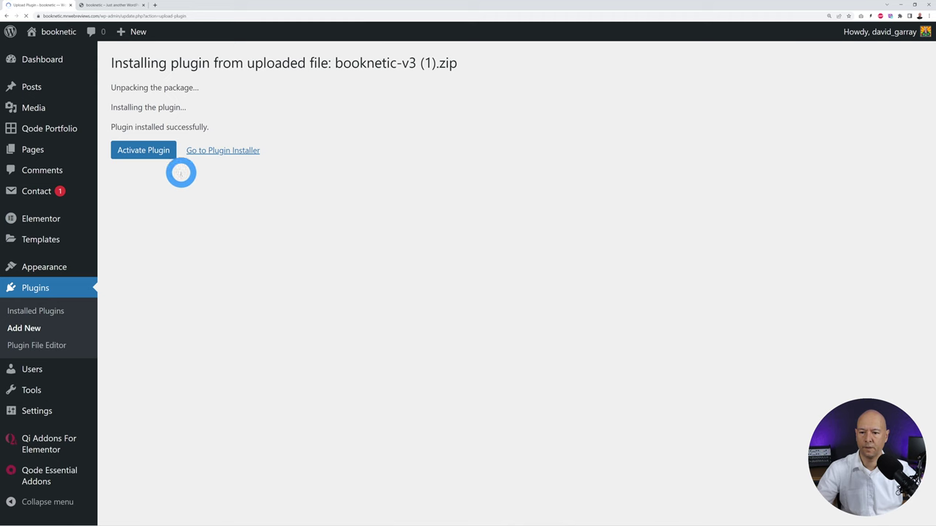
# - Activate the Booknetic plugin and open its page from the admin sidebar
pyautogui.click(159, 162)
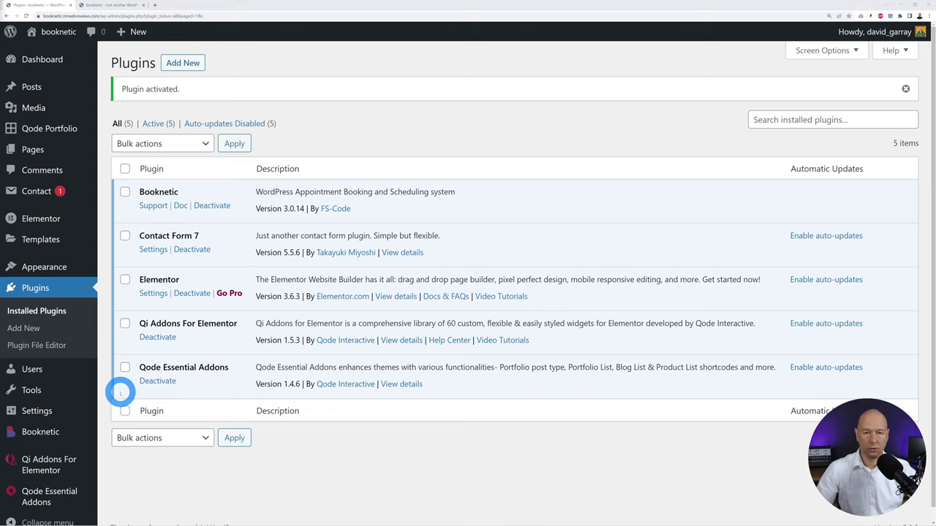
pyautogui.click(48, 433)
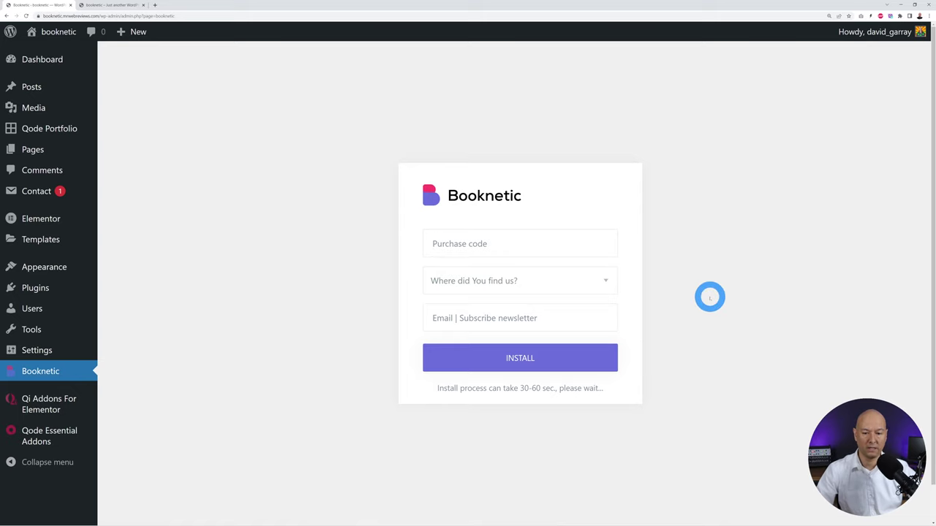
# - Choose From YouTube as the referral source, enter a newsletter e-mail, and install Booknetic
pyautogui.click(610, 282)
pyautogui.click(522, 407)
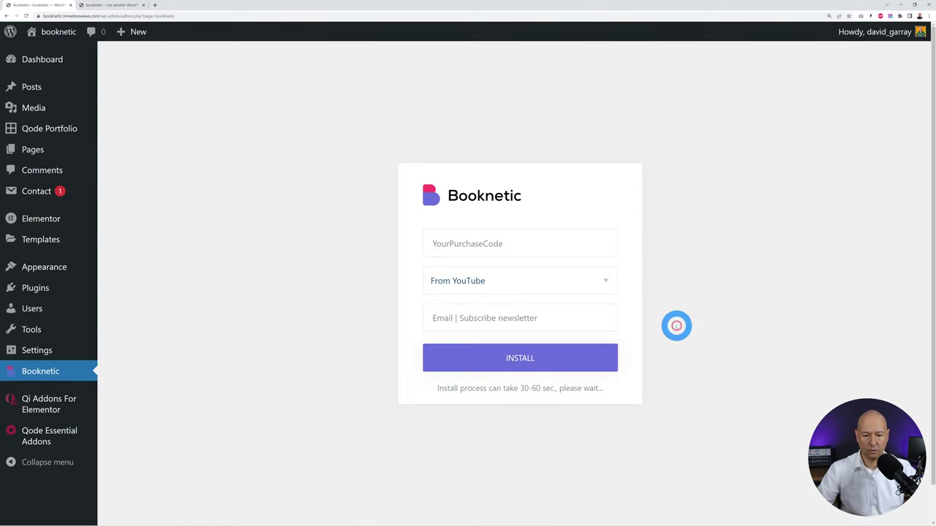
pyautogui.click(512, 318)
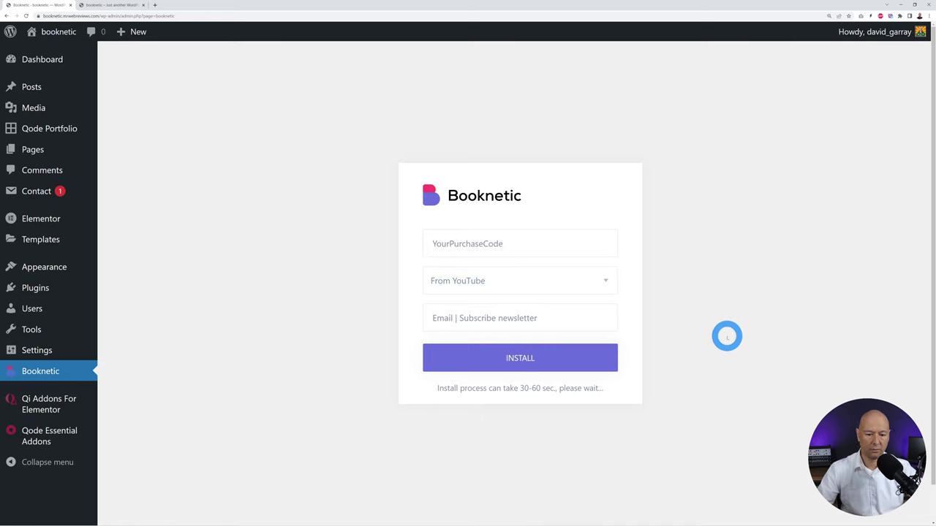
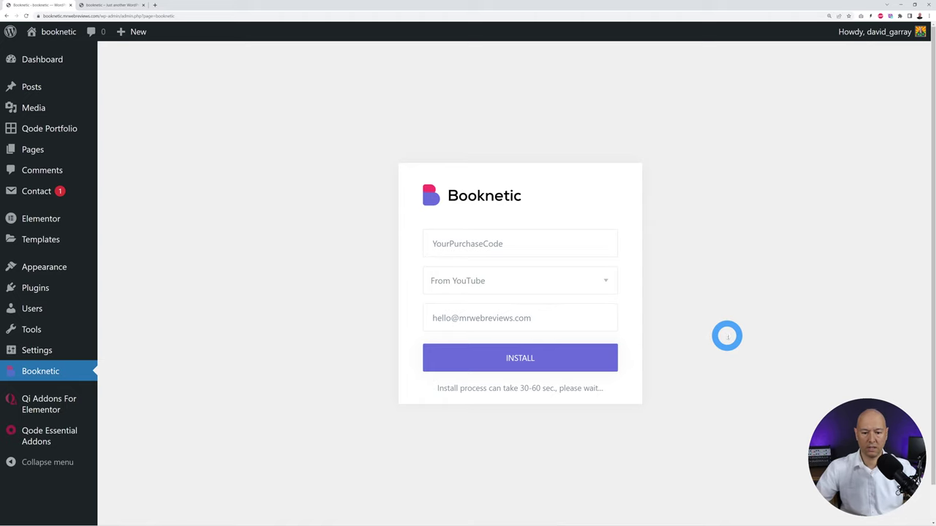
pyautogui.click(520, 358)
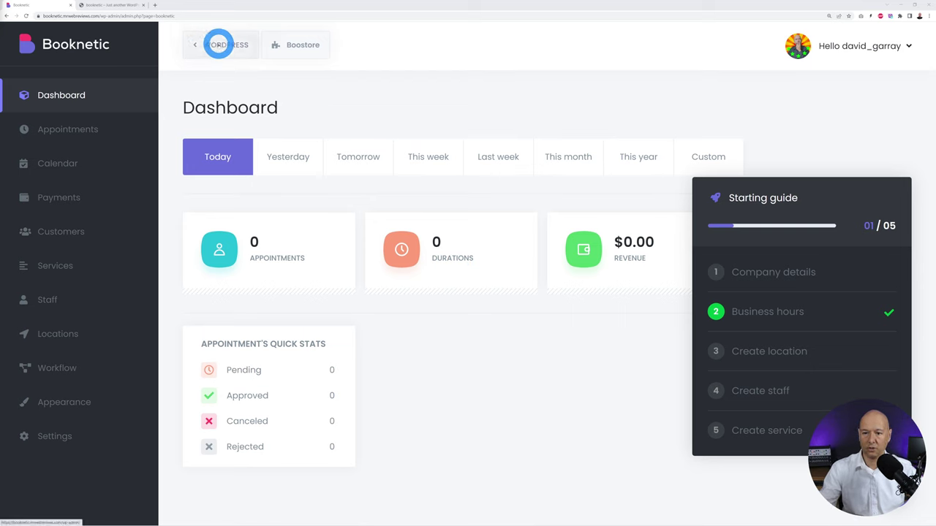
pyautogui.click(223, 54)
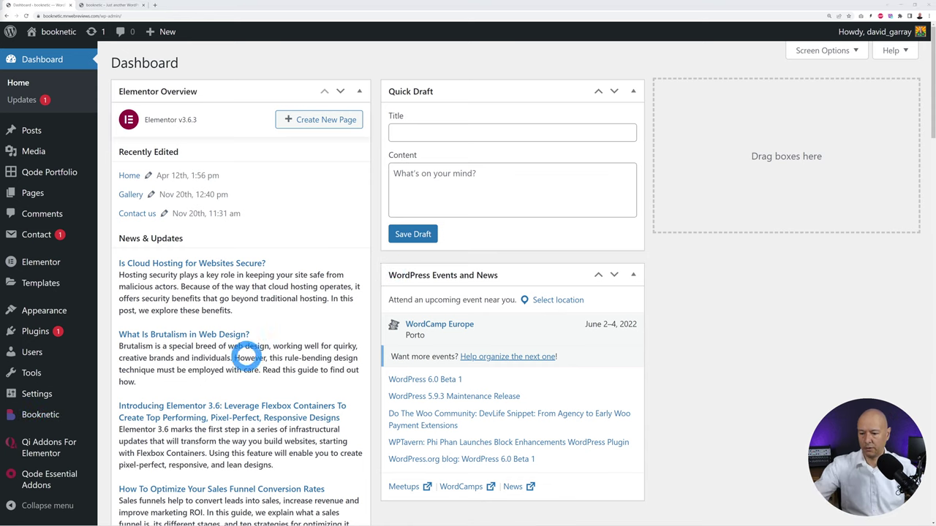
pyautogui.click(49, 414)
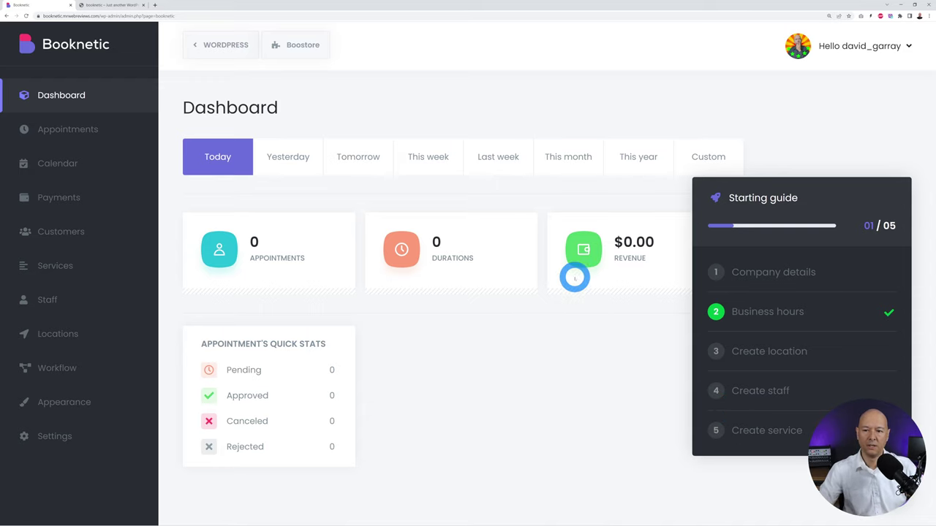
pyautogui.click(125, 7)
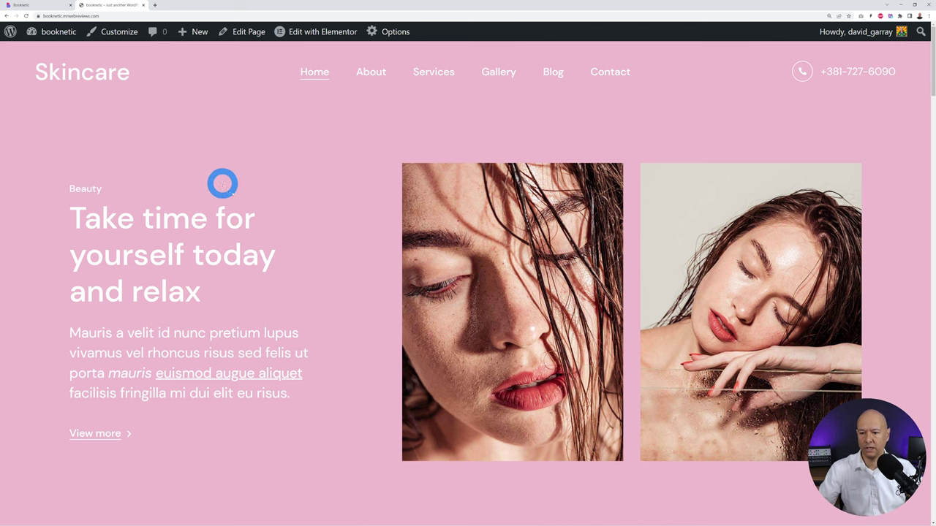
pyautogui.scroll(-5, 297, 234)
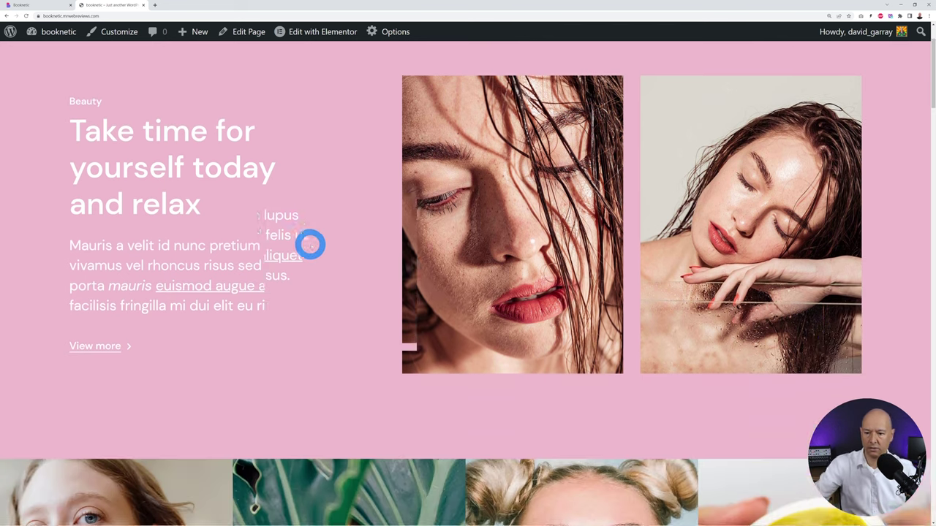
pyautogui.scroll(-6, 317, 251)
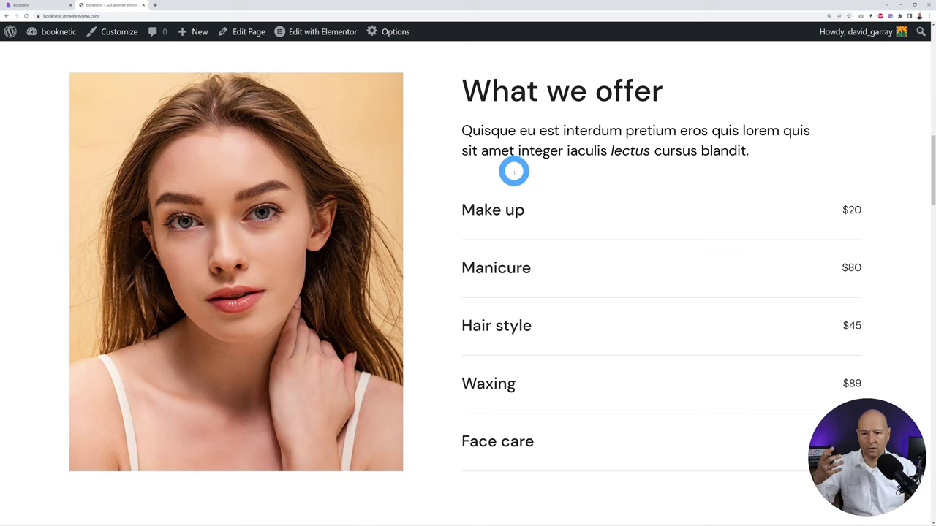
pyautogui.click(58, 5)
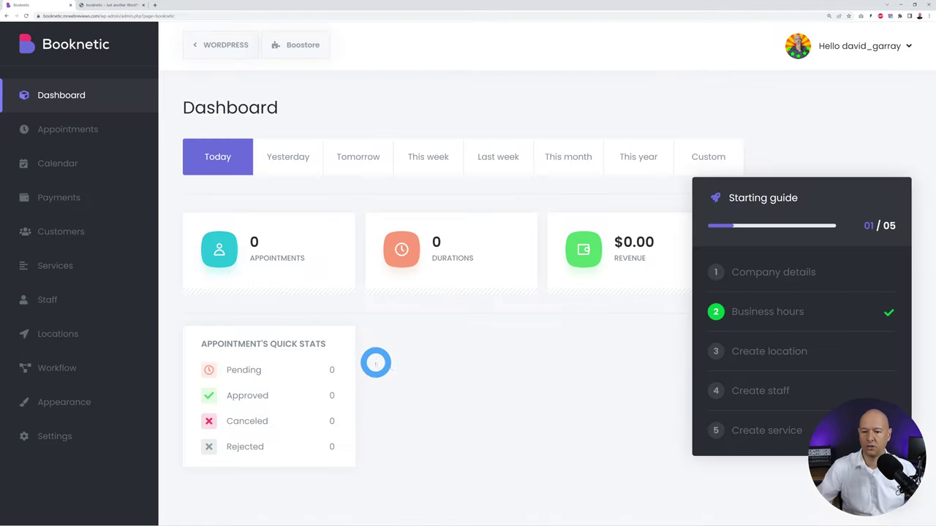
# - Fill Company details with Mr Web Reviews' name, address, phone and website, and enable the booking-panel logo
pyautogui.click(779, 274)
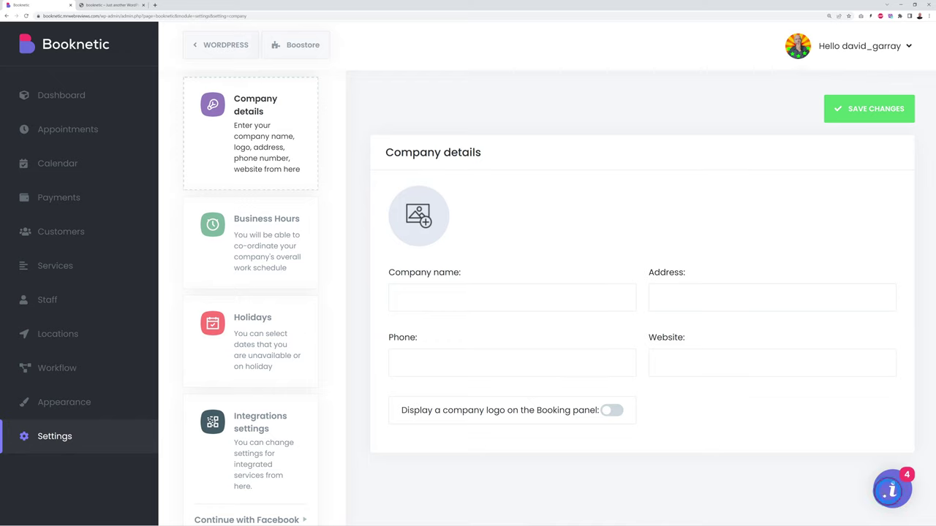
pyautogui.click(891, 491)
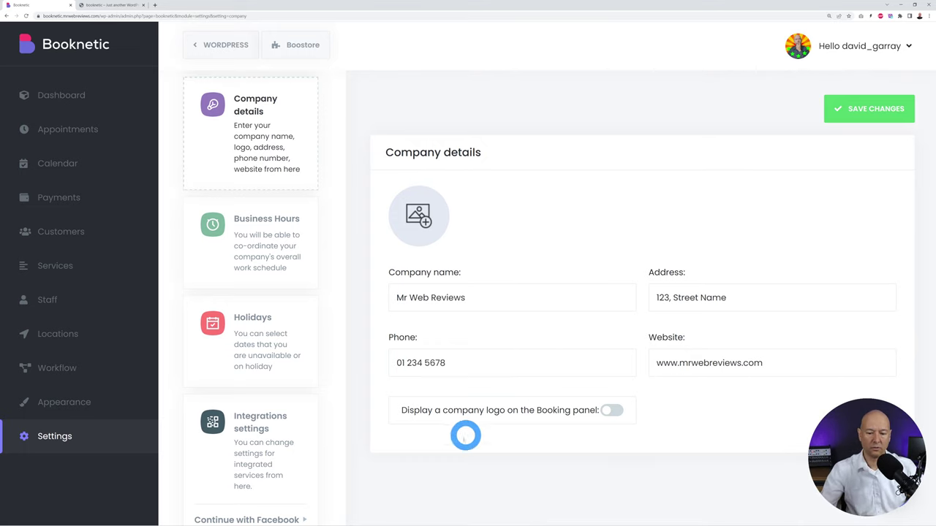
pyautogui.click(614, 411)
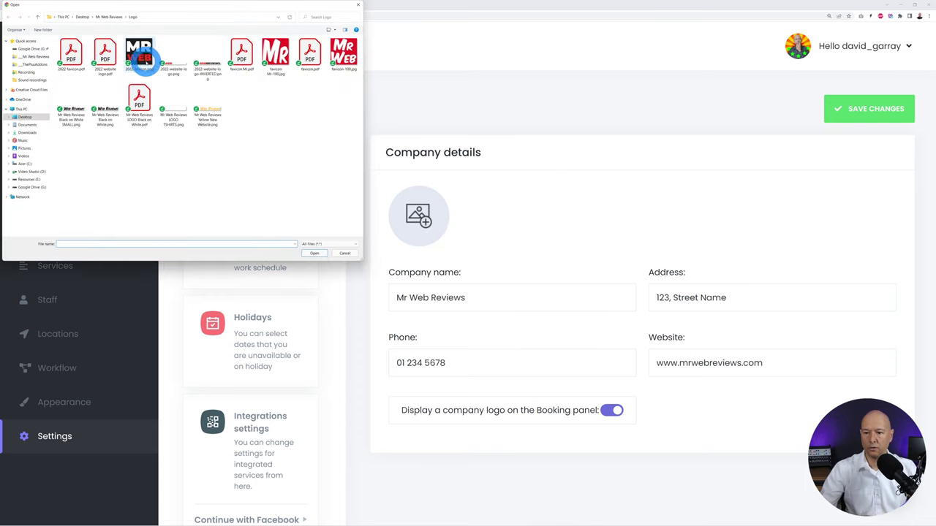
# - Load the MR WEB logo file into company details and save the changes
pyautogui.click(143, 59)
pyautogui.click(314, 253)
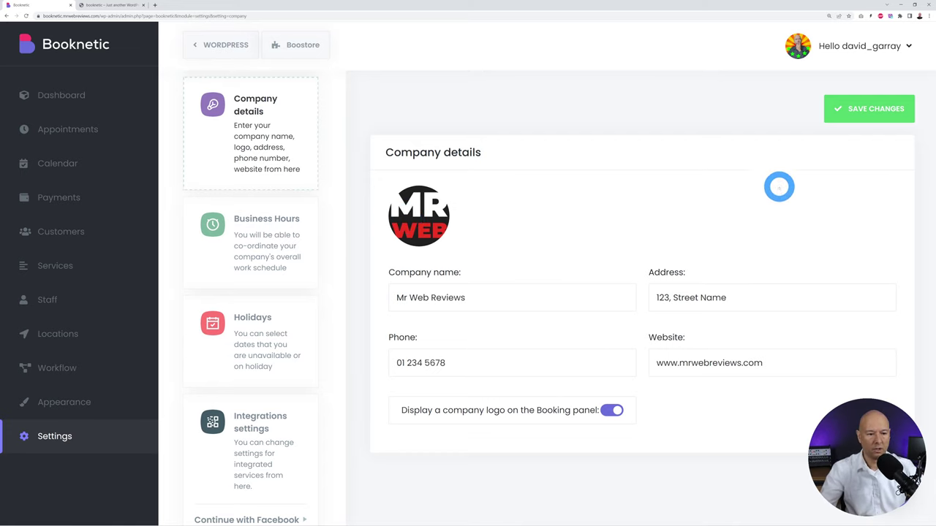
pyautogui.click(885, 104)
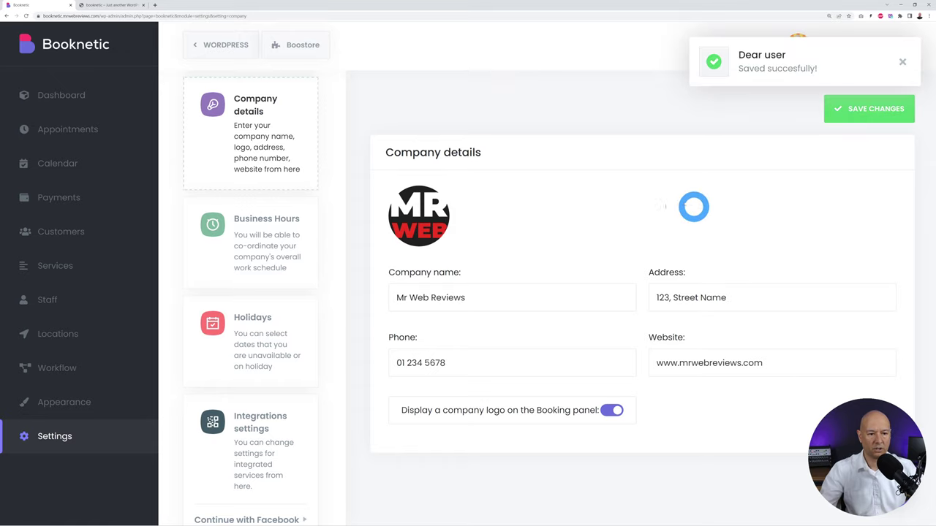
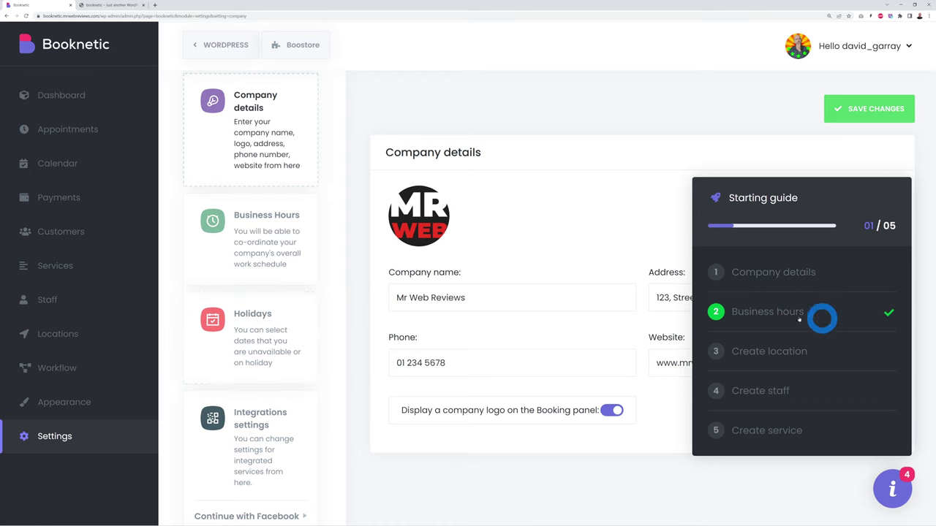
# - Open Business hours and review the default 09:00–18:00 rows for Monday through Sunday
pyautogui.click(771, 314)
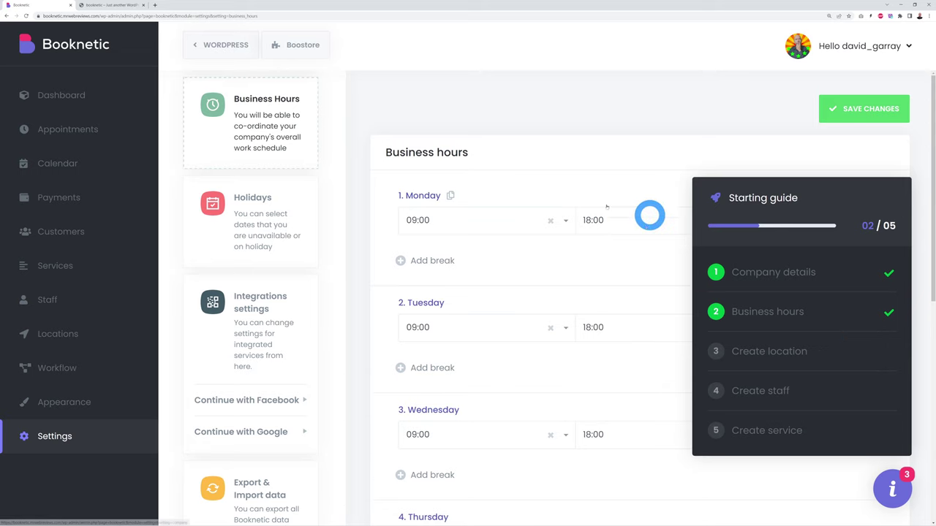
pyautogui.click(777, 468)
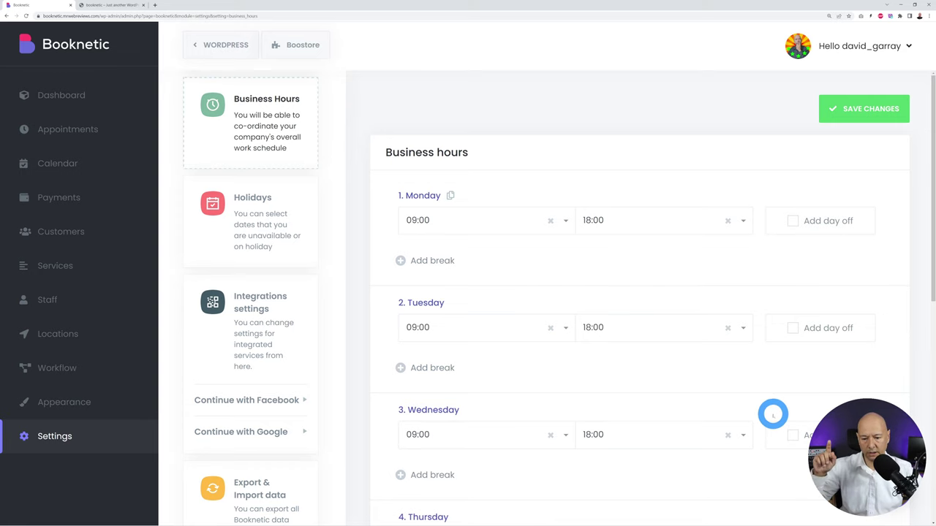
pyautogui.scroll(-6, 761, 414)
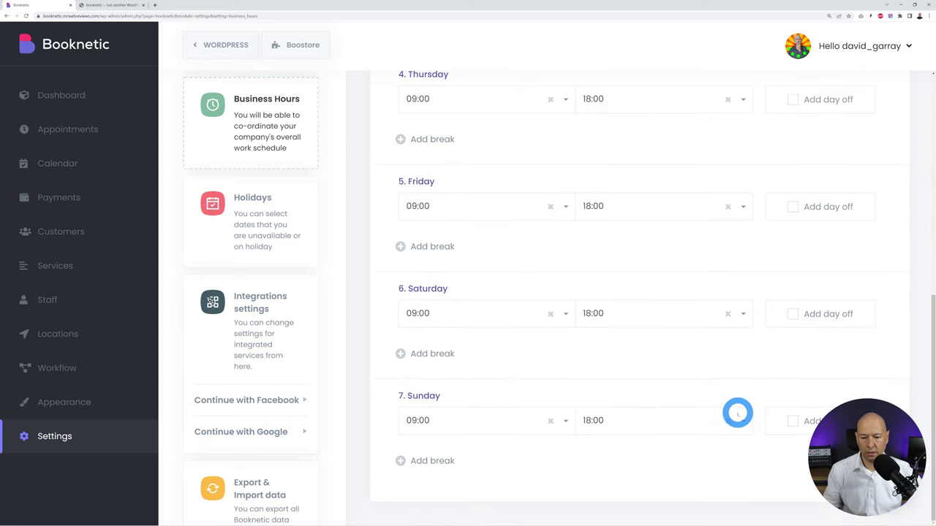
pyautogui.scroll(6, 736, 413)
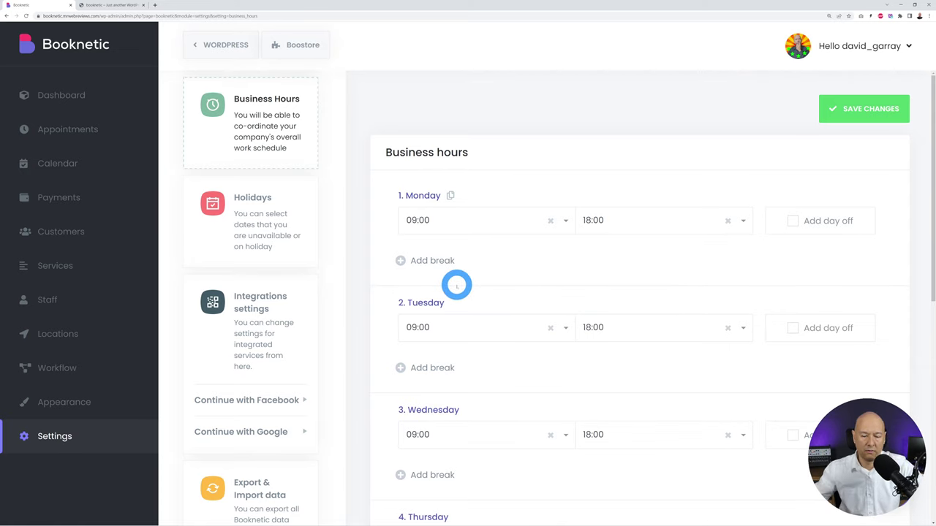
pyautogui.scroll(-5, 525, 290)
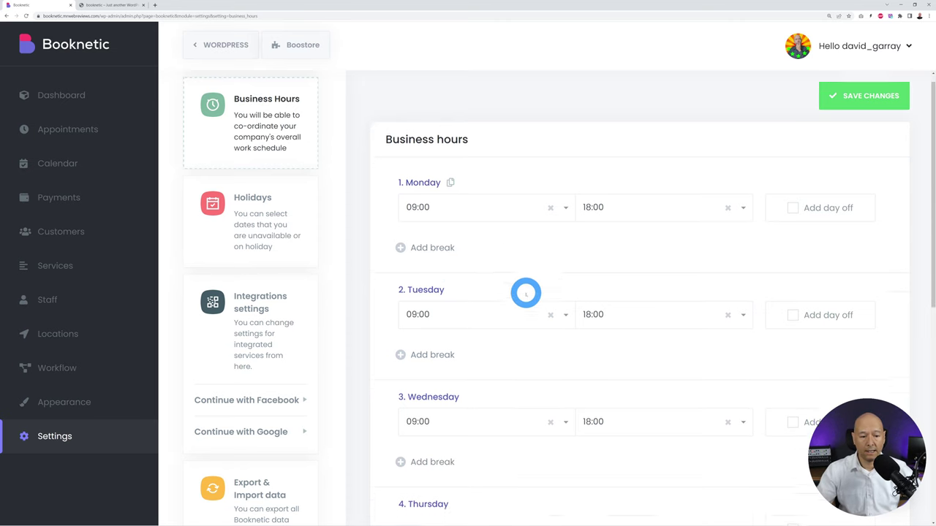
pyautogui.scroll(-1, 527, 294)
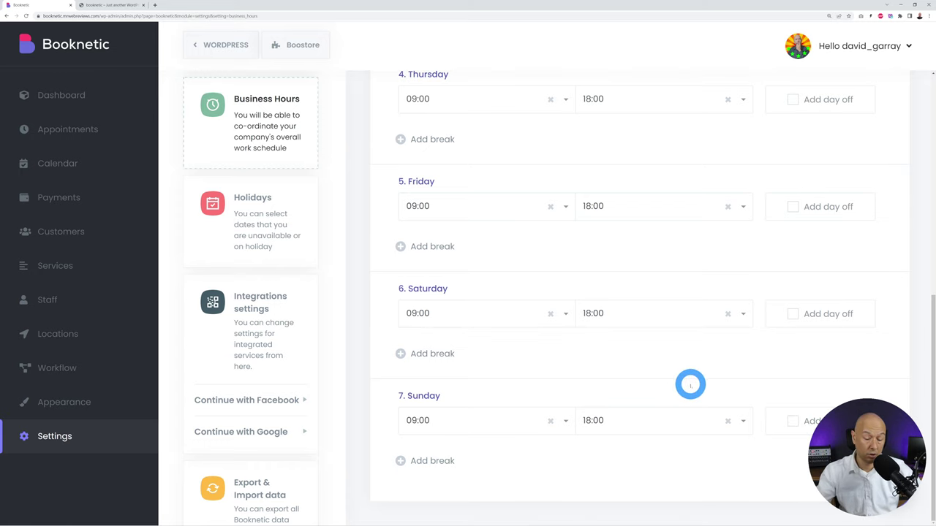
pyautogui.scroll(6, 688, 378)
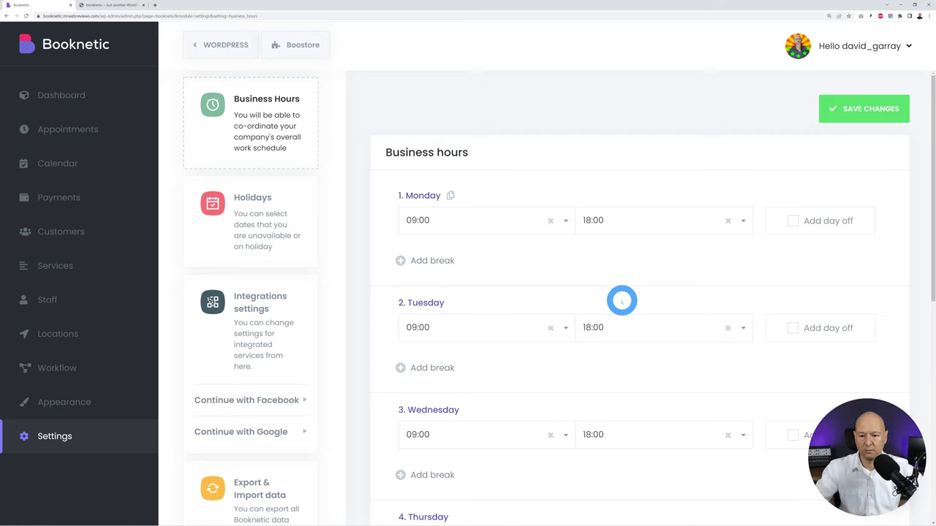
pyautogui.click(565, 221)
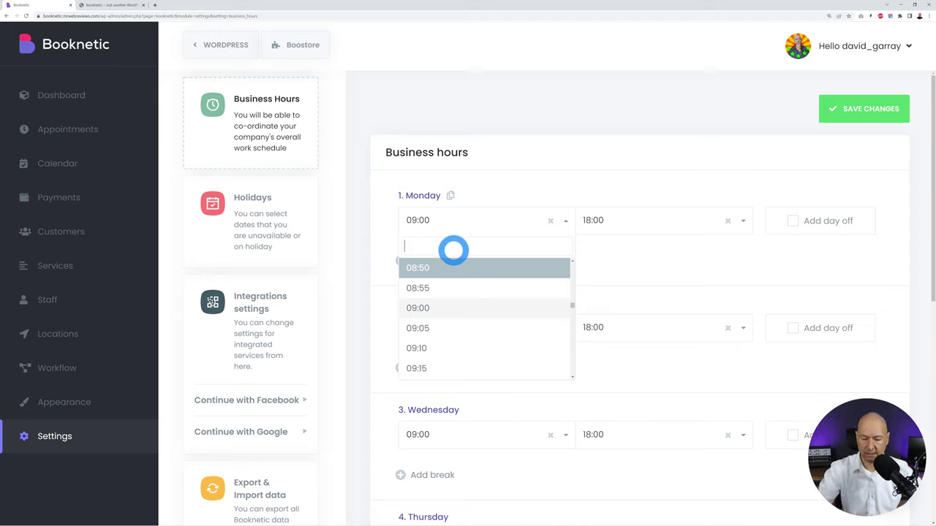
# - Change Monday's hours to 08:30–17:30 and add an empty break row under Monday
pyautogui.write('8')
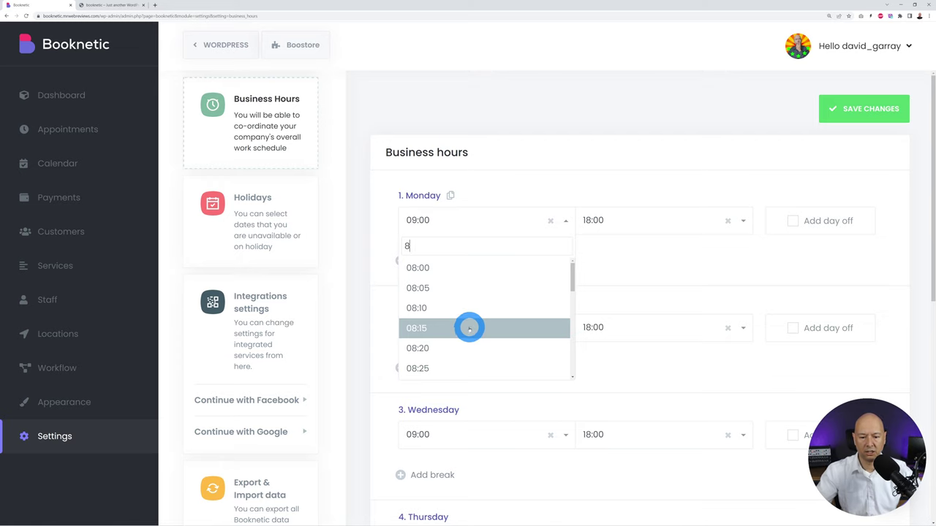
pyautogui.scroll(-2, 468, 328)
pyautogui.click(464, 327)
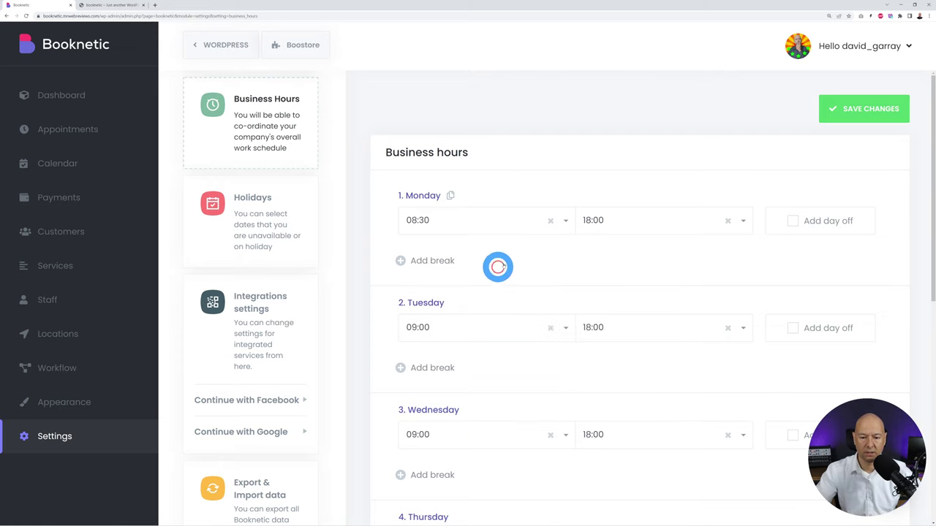
pyautogui.click(621, 226)
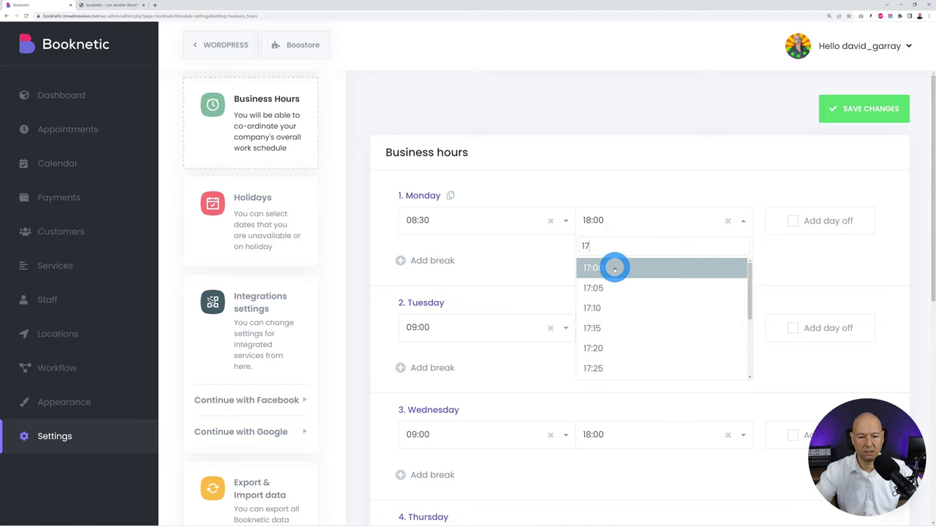
pyautogui.click(612, 267)
pyautogui.click(614, 221)
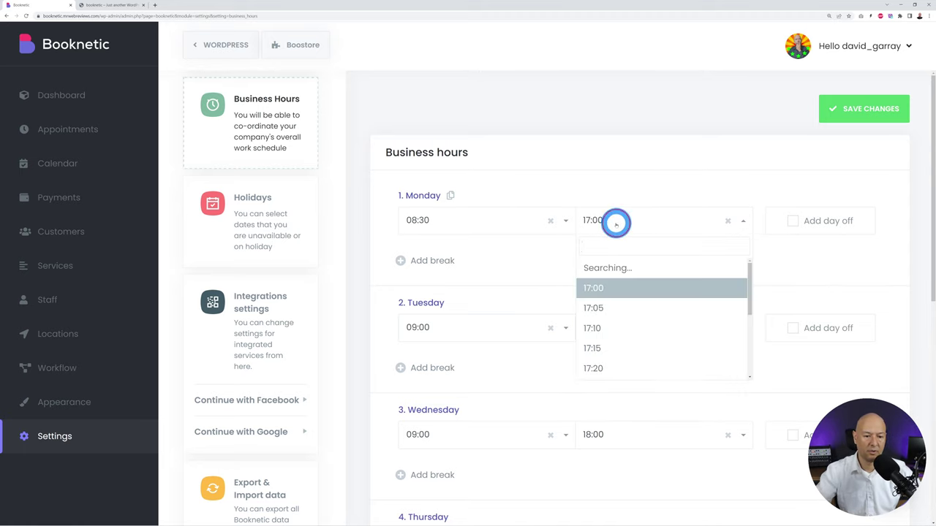
pyautogui.scroll(-3, 631, 342)
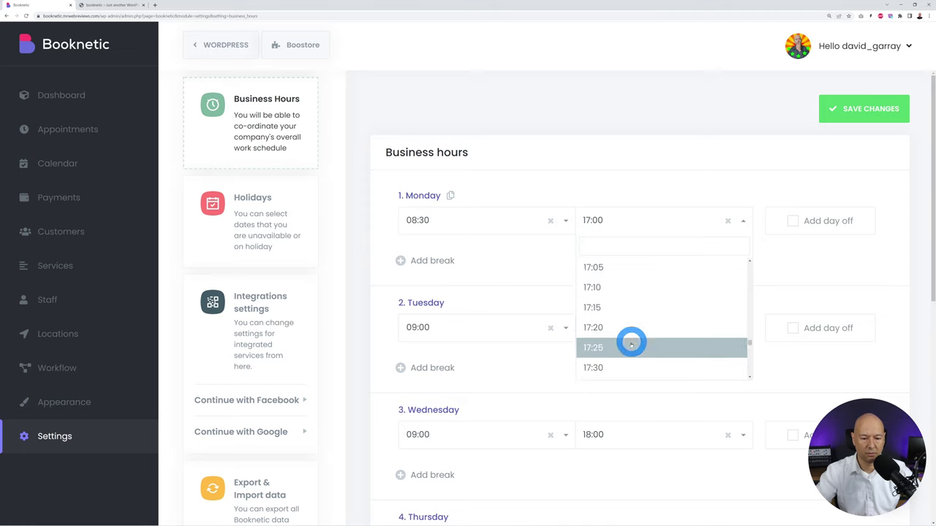
pyautogui.click(609, 333)
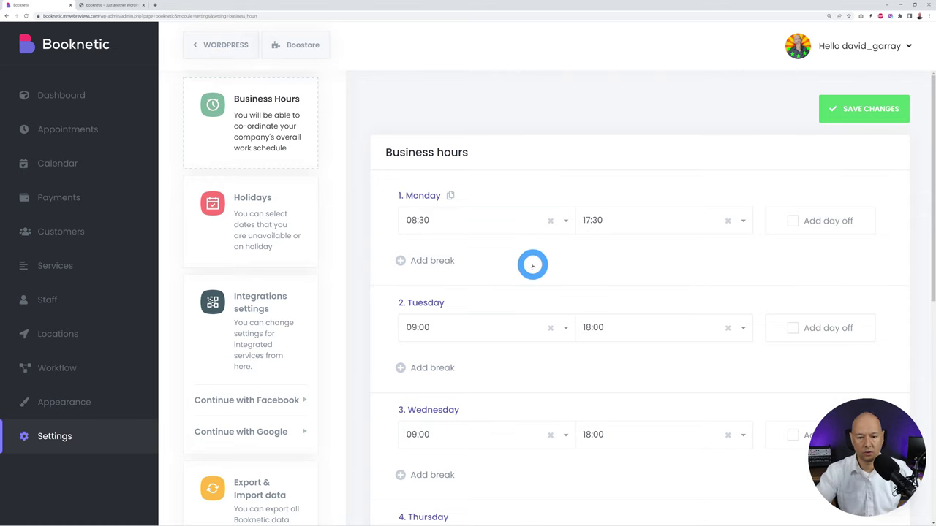
pyautogui.click(433, 262)
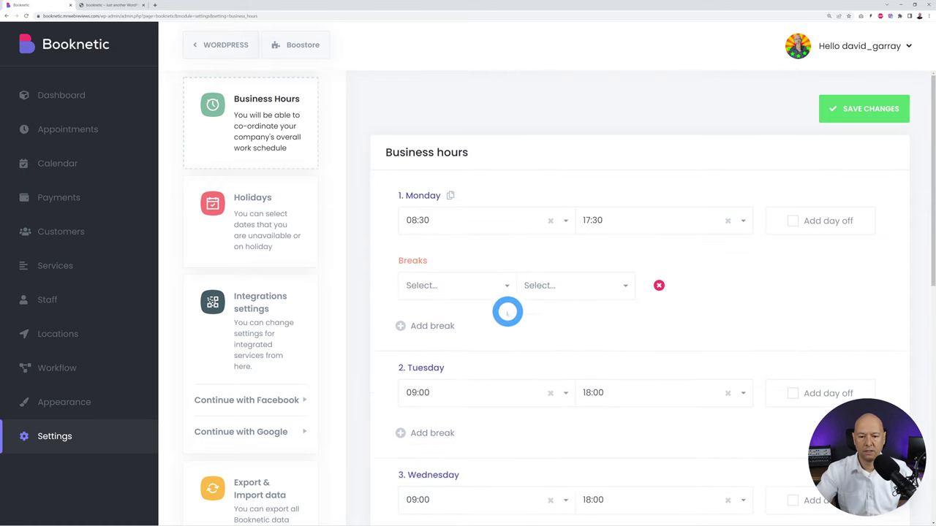
# - Set Monday's break to 12:30–13:30 and delete the extra empty break row
pyautogui.click(472, 286)
pyautogui.write('12')
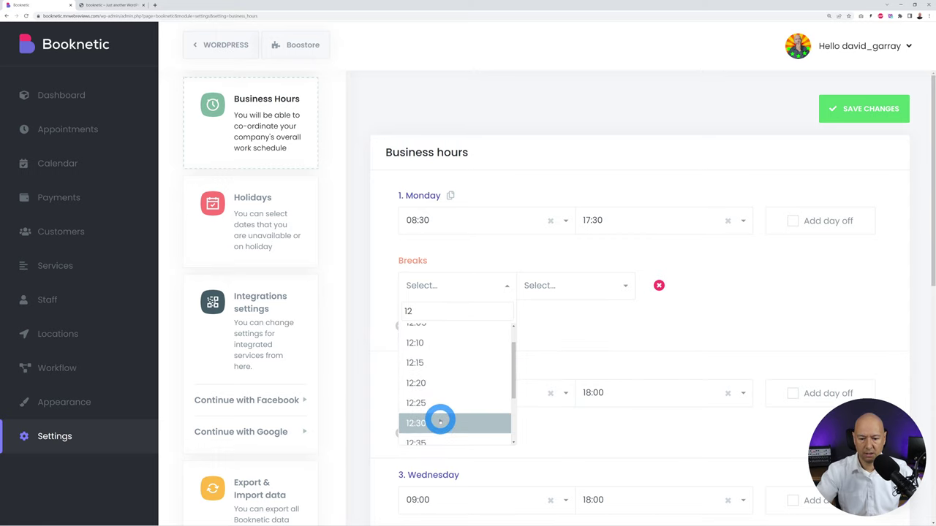
pyautogui.click(438, 423)
pyautogui.click(549, 288)
pyautogui.write('13')
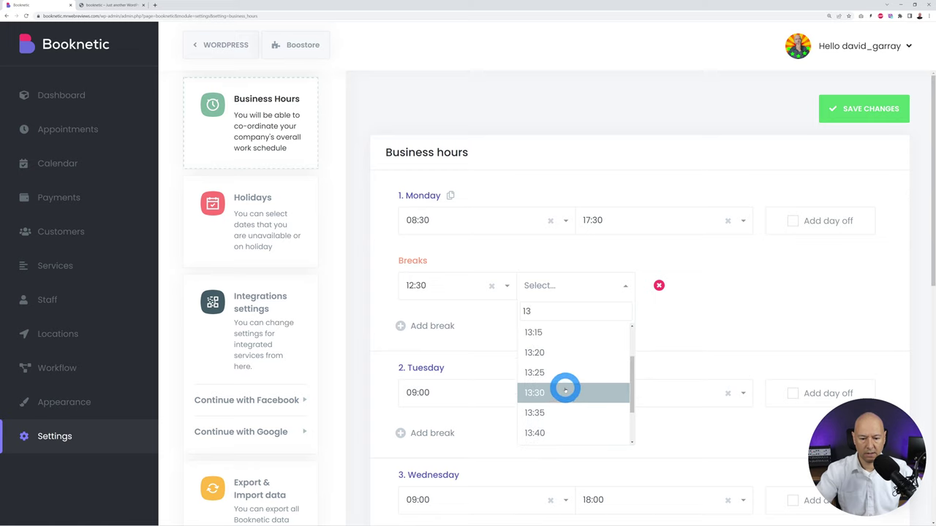
pyautogui.click(568, 391)
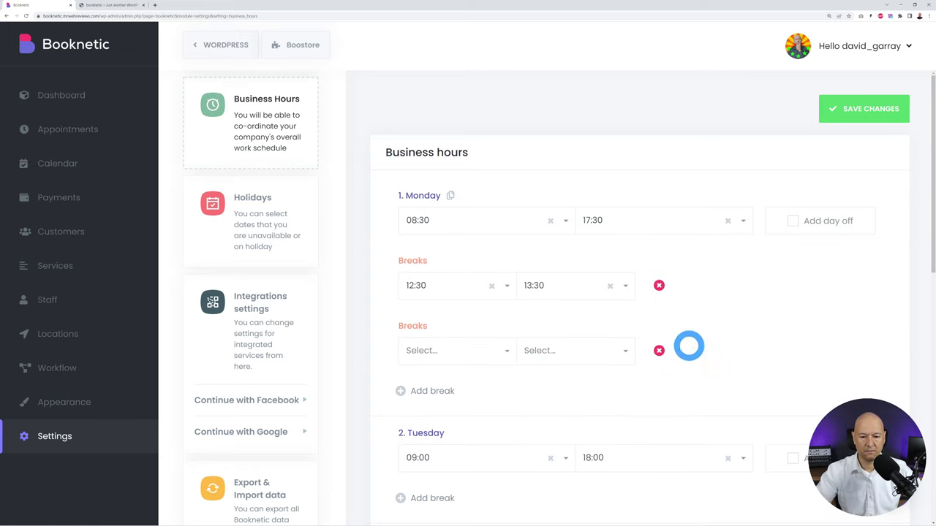
pyautogui.click(658, 350)
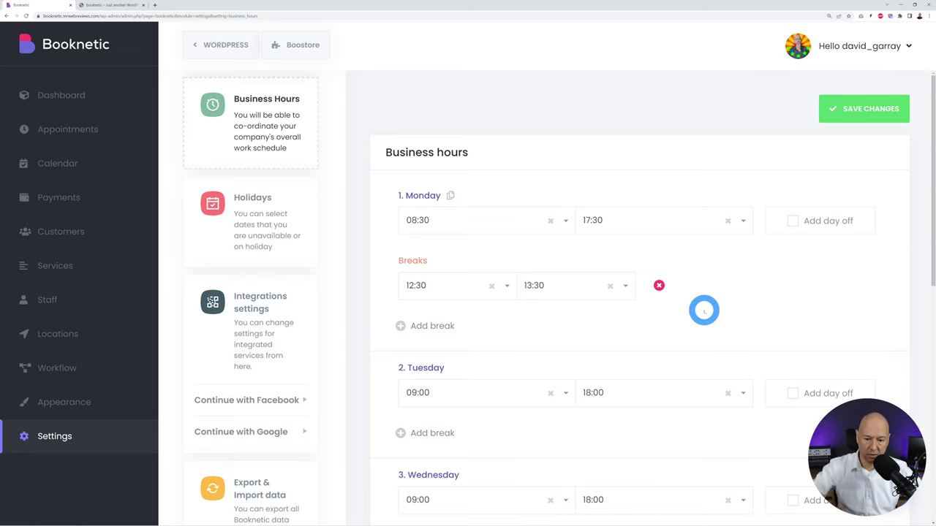
pyautogui.scroll(-7, 704, 311)
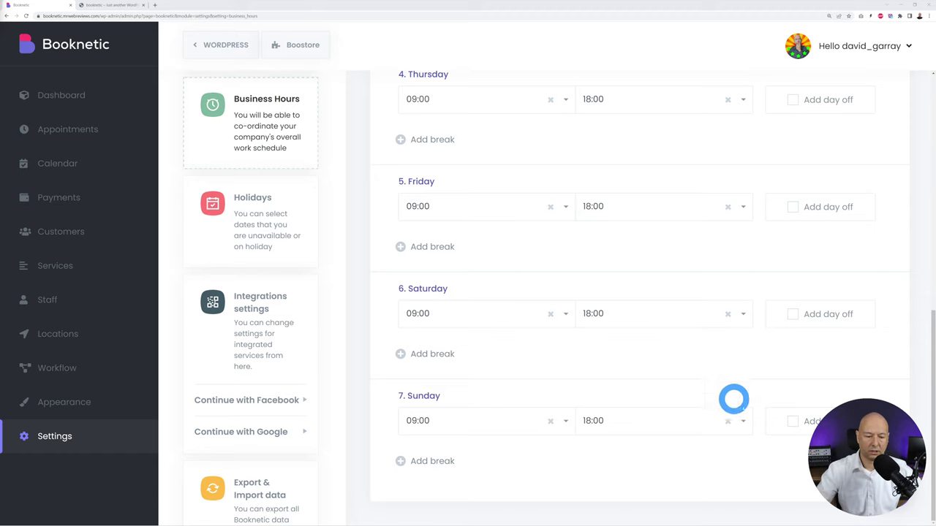
# - Mark Sunday as a day off and set Saturday's hours to 10:30–16:00
pyautogui.click(795, 425)
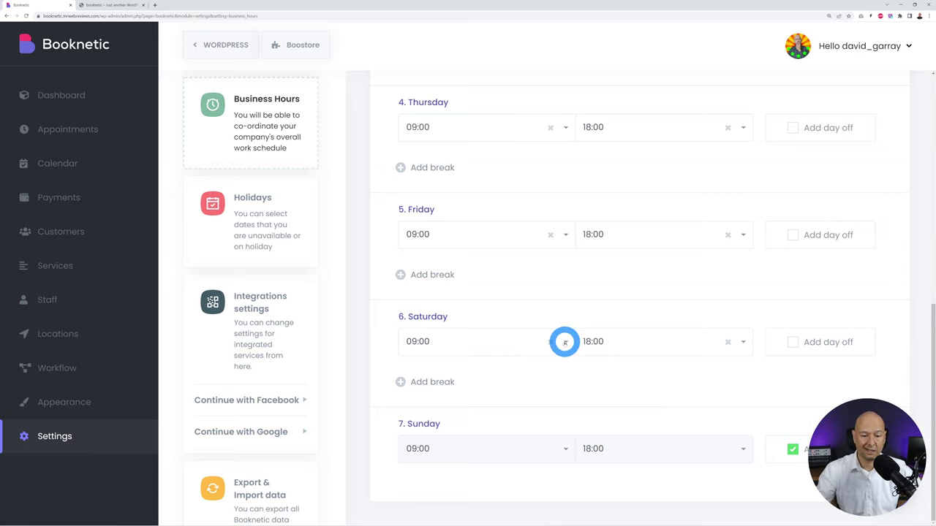
pyautogui.click(564, 341)
pyautogui.click(490, 344)
pyautogui.click(489, 344)
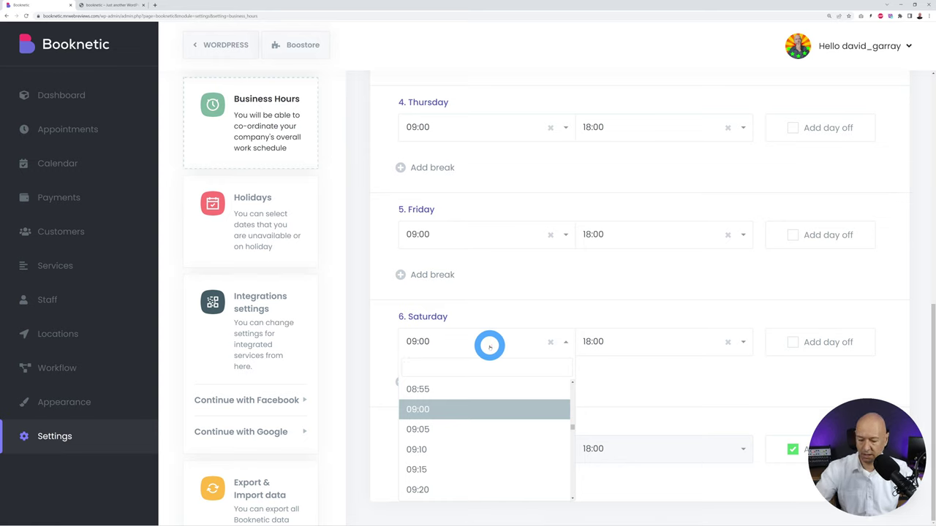
pyautogui.write('10')
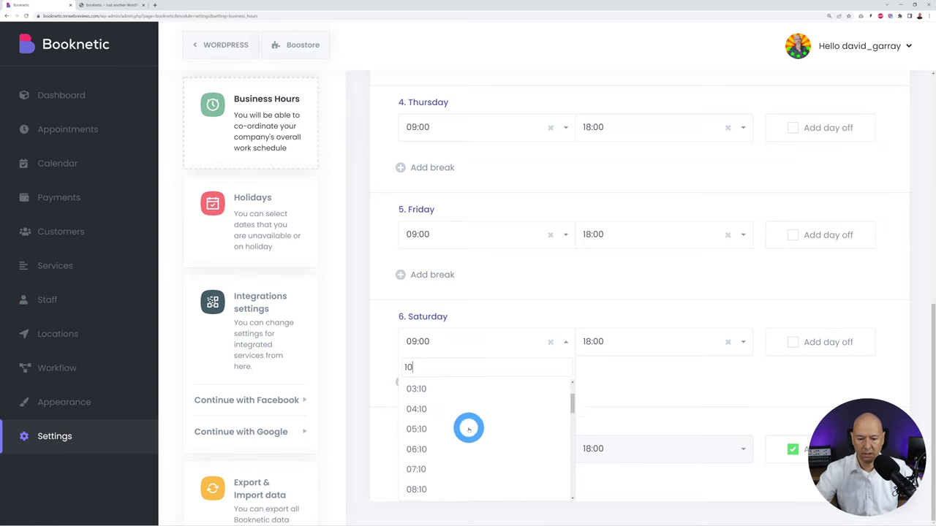
pyautogui.scroll(-5, 469, 429)
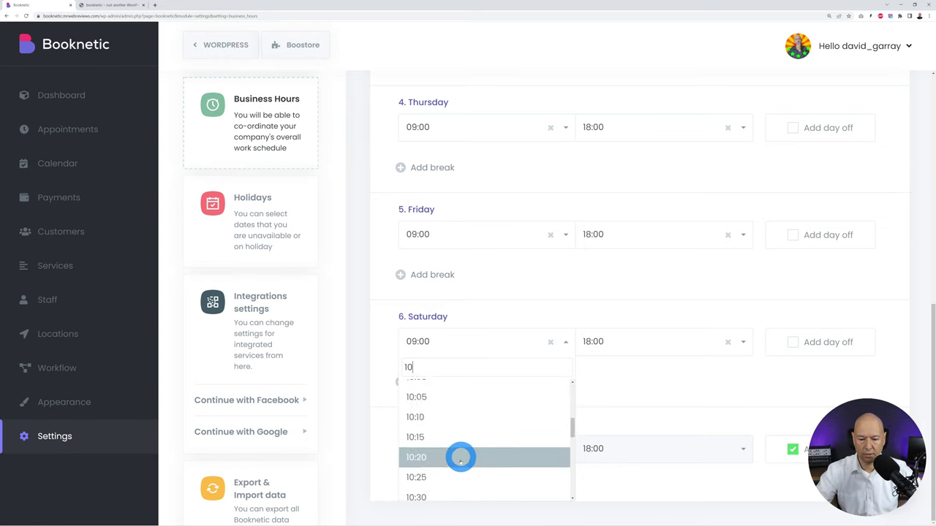
pyautogui.scroll(-1, 461, 457)
pyautogui.click(451, 441)
pyautogui.click(635, 346)
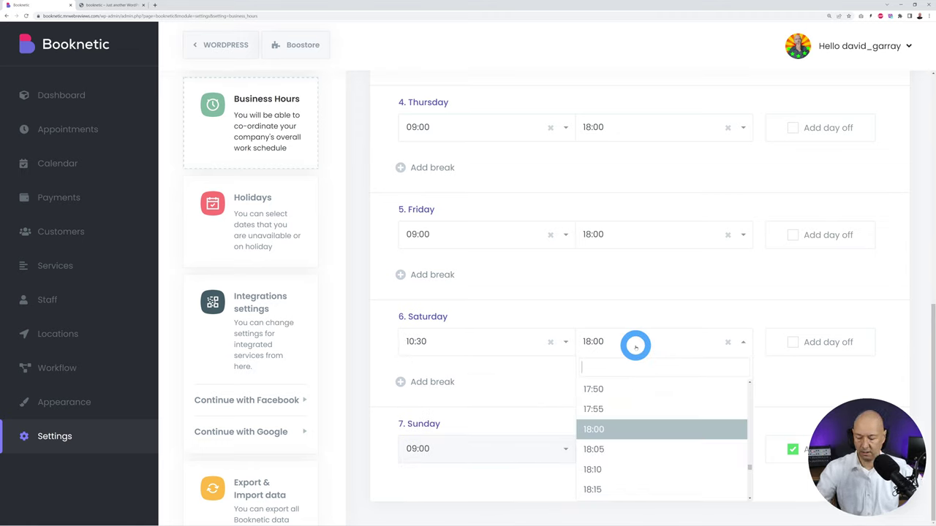
pyautogui.write('16')
pyautogui.click(628, 388)
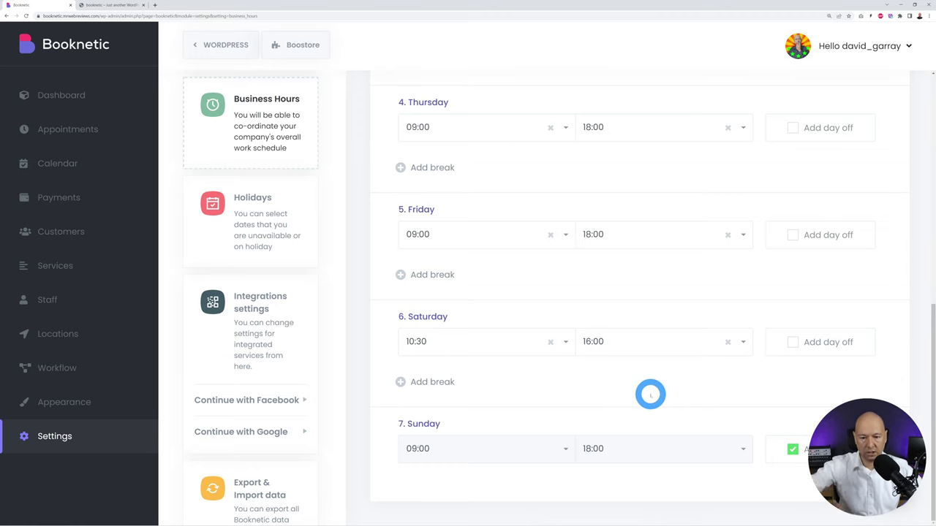
pyautogui.scroll(15, 651, 393)
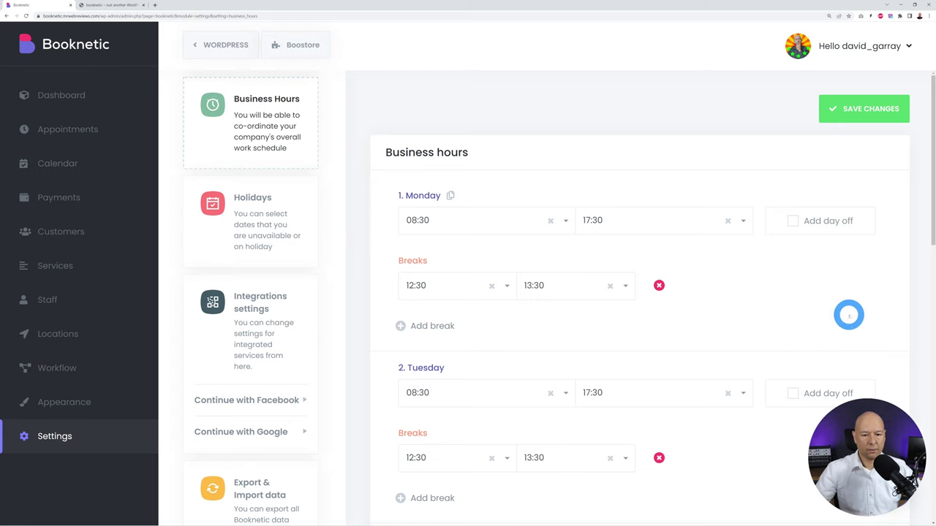
# - Save the updated business hours and bring back the Starting guide
pyautogui.moveTo(927, 163); pyautogui.dragTo(927, 182)
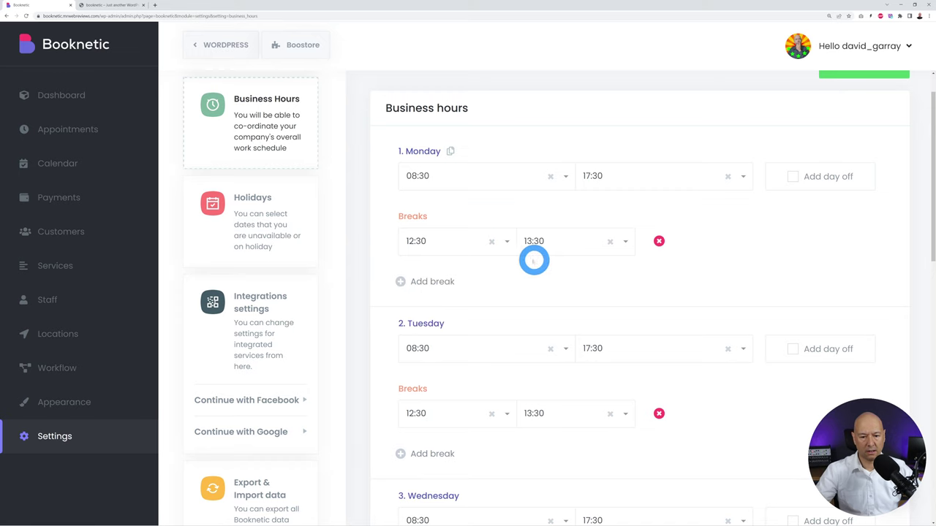
pyautogui.moveTo(929, 198); pyautogui.dragTo(928, 488)
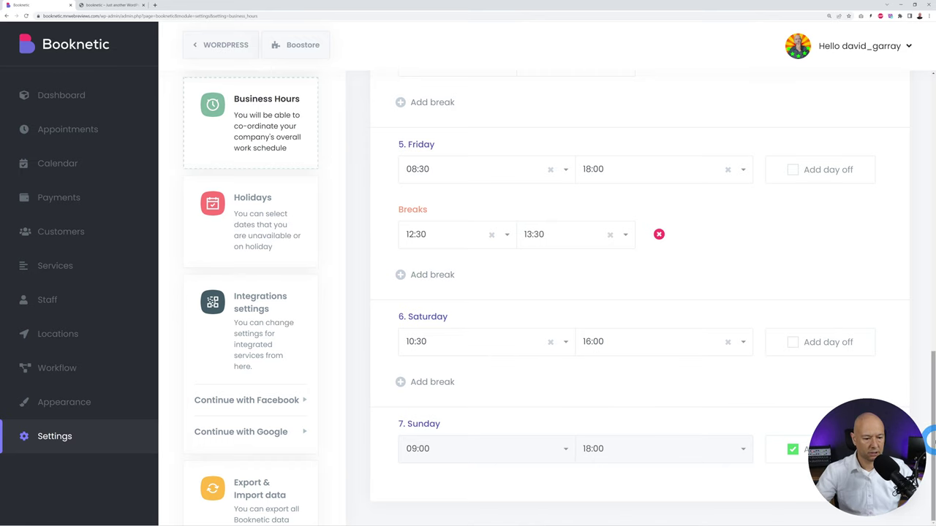
pyautogui.moveTo(930, 438); pyautogui.dragTo(926, 115)
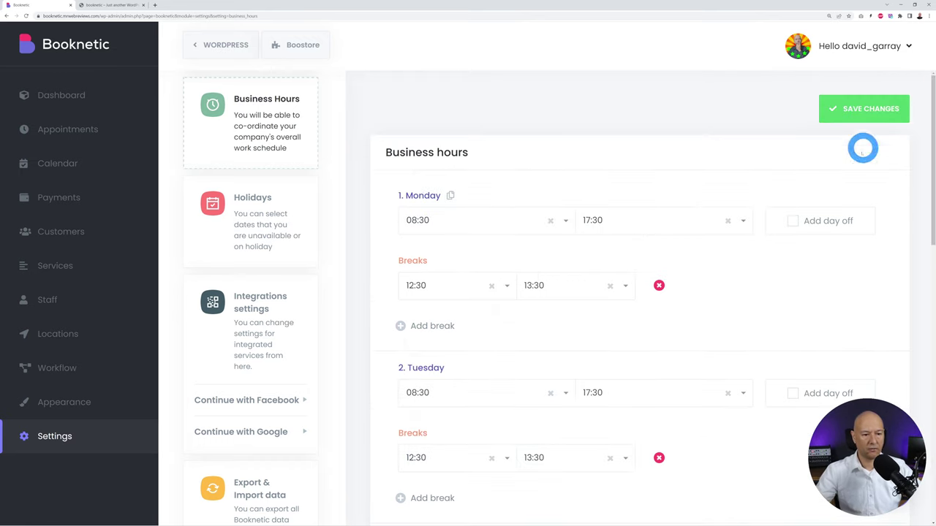
pyautogui.click(855, 117)
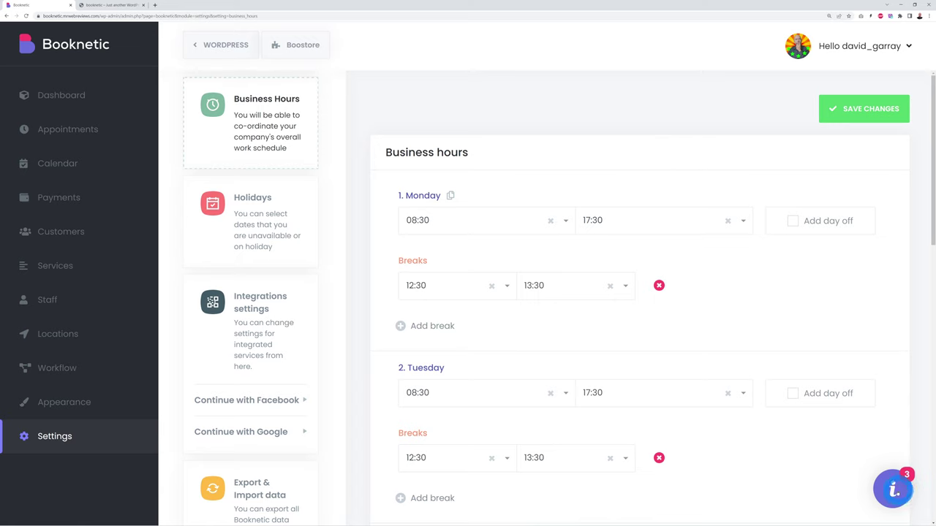
pyautogui.click(893, 489)
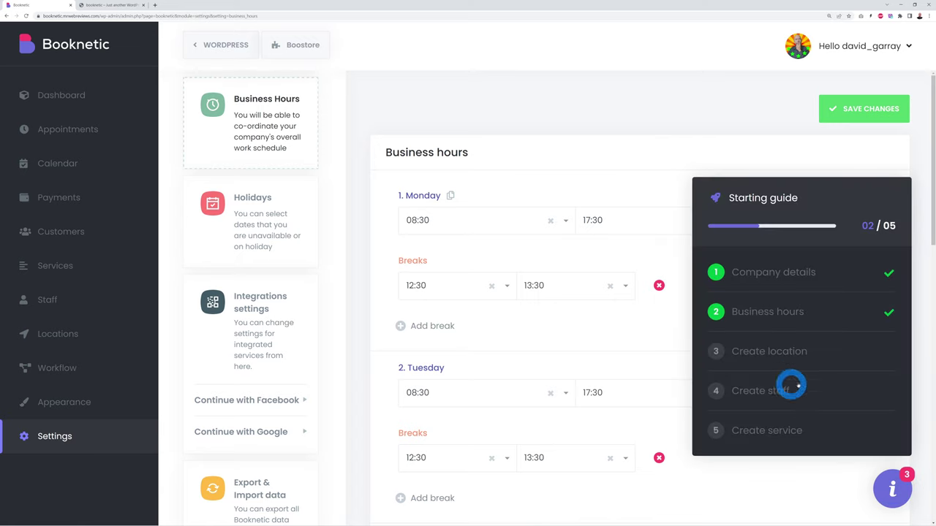
# - Go to the empty Locations list from the Starting guide and open the Add Location form
pyautogui.click(777, 354)
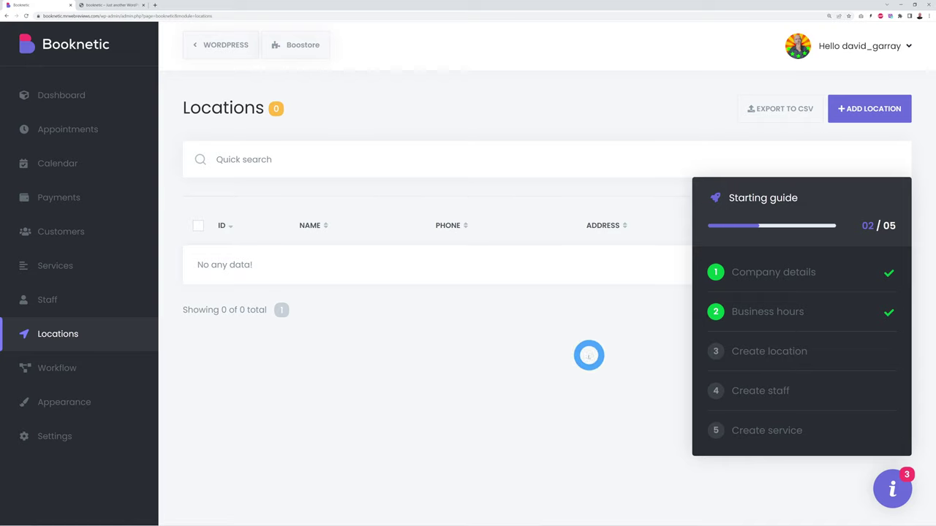
pyautogui.click(549, 359)
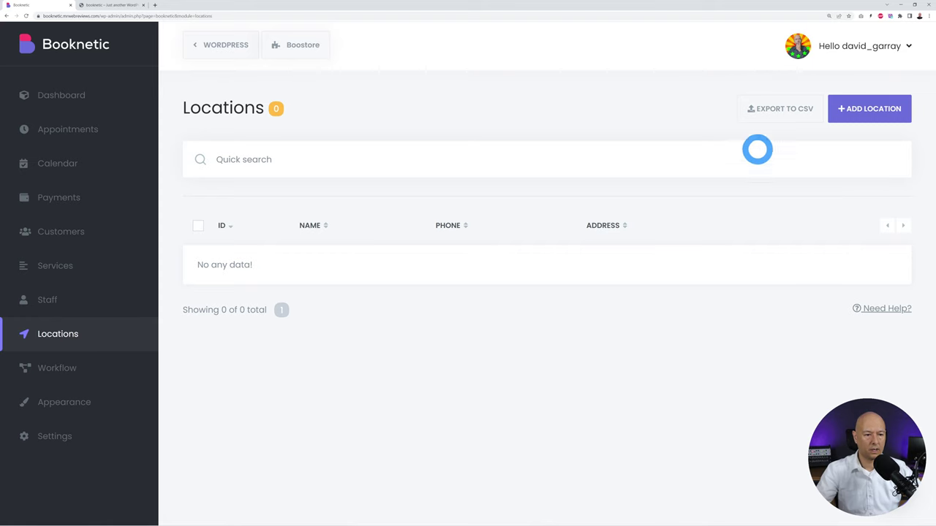
pyautogui.click(874, 114)
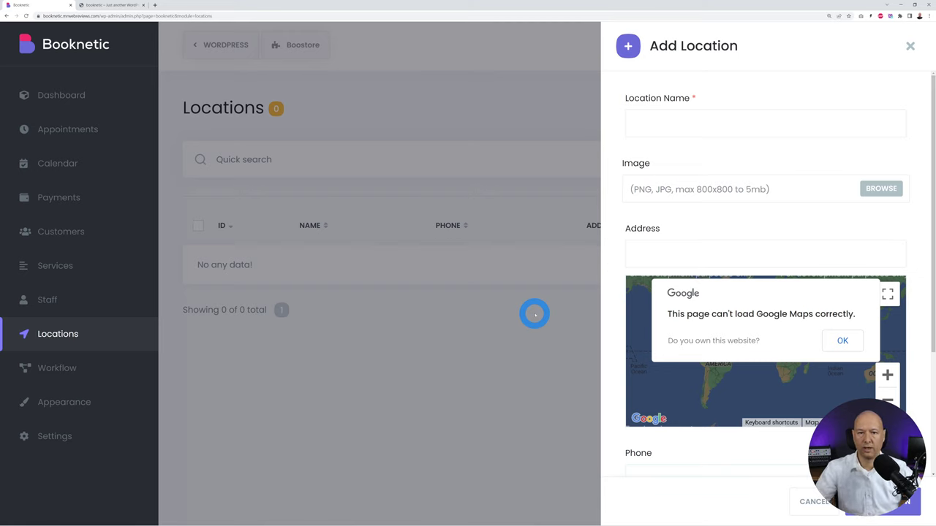
# - Name the location 5th Avenue, attach the fifth21.jpg photo, and paste its street address
pyautogui.click(694, 126)
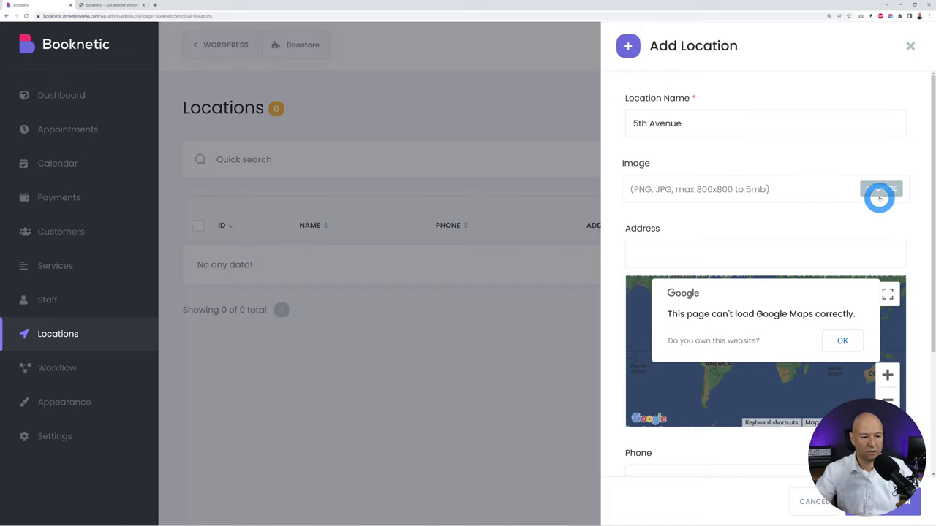
pyautogui.click(878, 188)
pyautogui.click(139, 56)
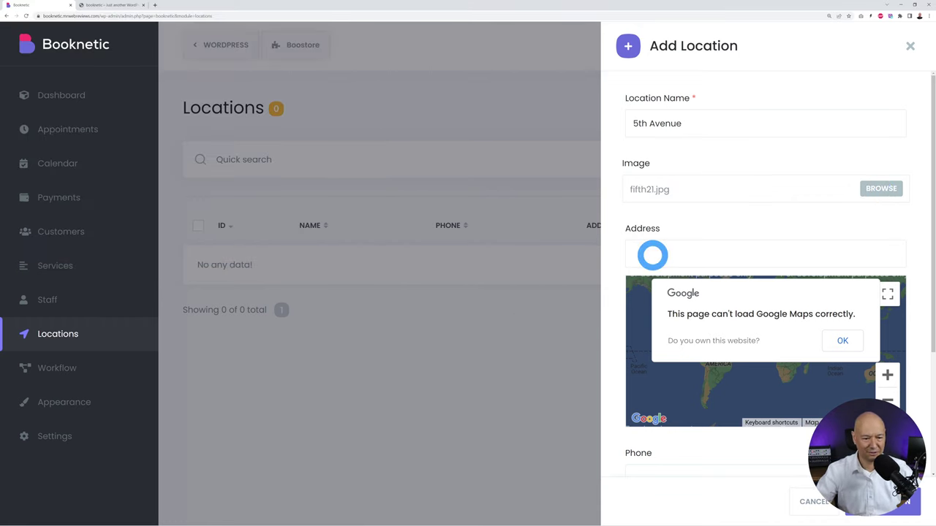
pyautogui.click(666, 257)
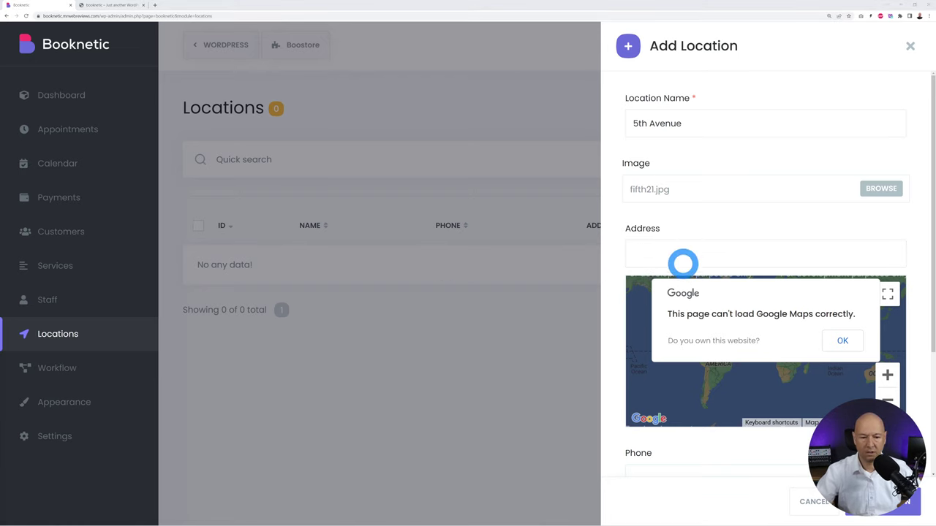
pyautogui.click(635, 256)
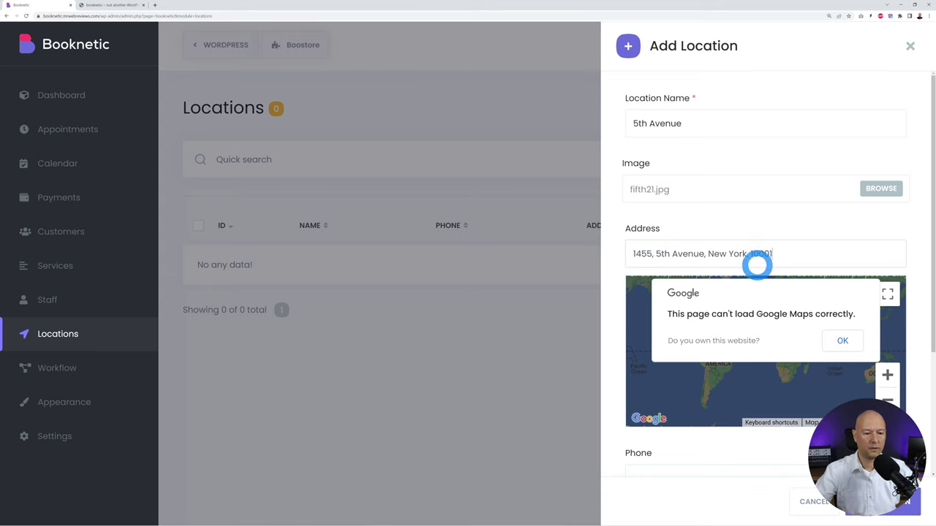
pyautogui.doubleClick(759, 253)
pyautogui.click(914, 253)
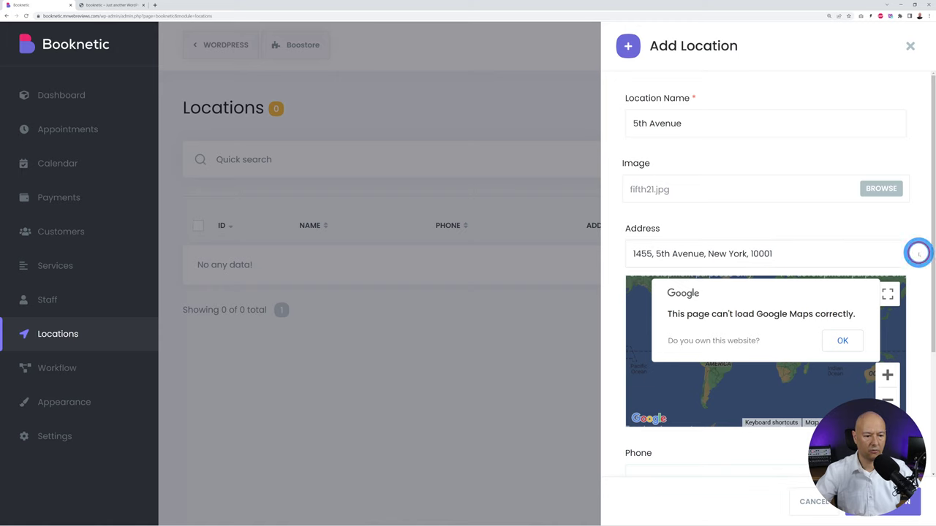
# - Add the phone number and a beauty-shop description, then save the 5th Avenue location
pyautogui.scroll(-1, 910, 263)
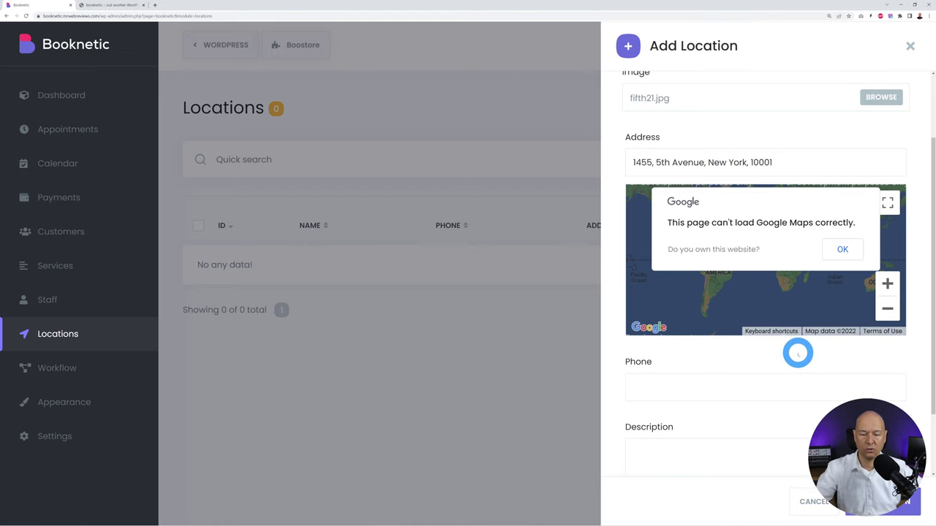
pyautogui.scroll(-1, 848, 363)
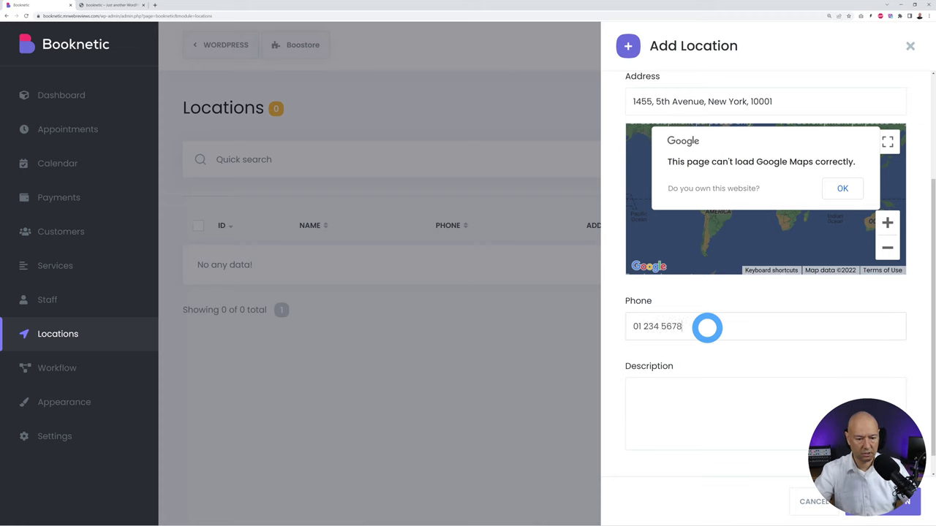
pyautogui.scroll(-1, 741, 384)
pyautogui.click(725, 386)
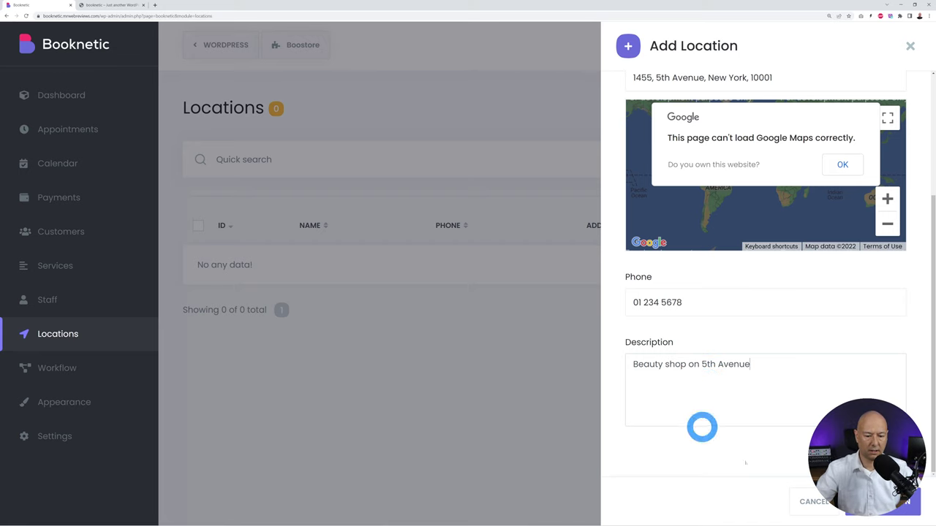
pyautogui.click(900, 504)
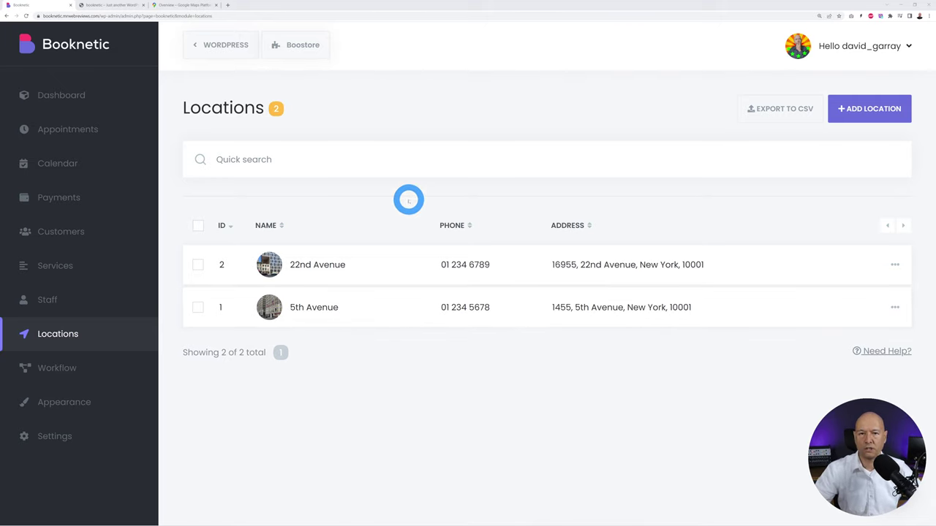
# - Switch to the Google Maps Platform console and open the ListingHive project picker
pyautogui.click(191, 5)
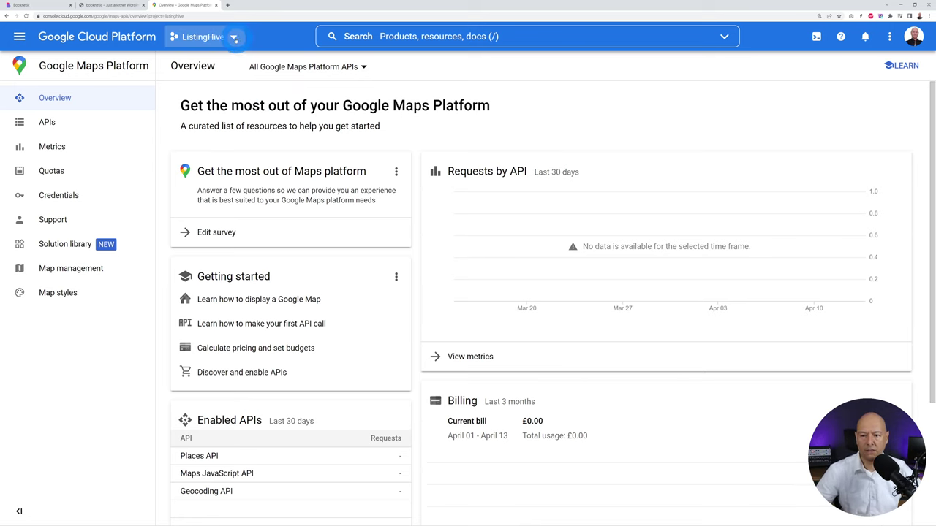
pyautogui.click(234, 37)
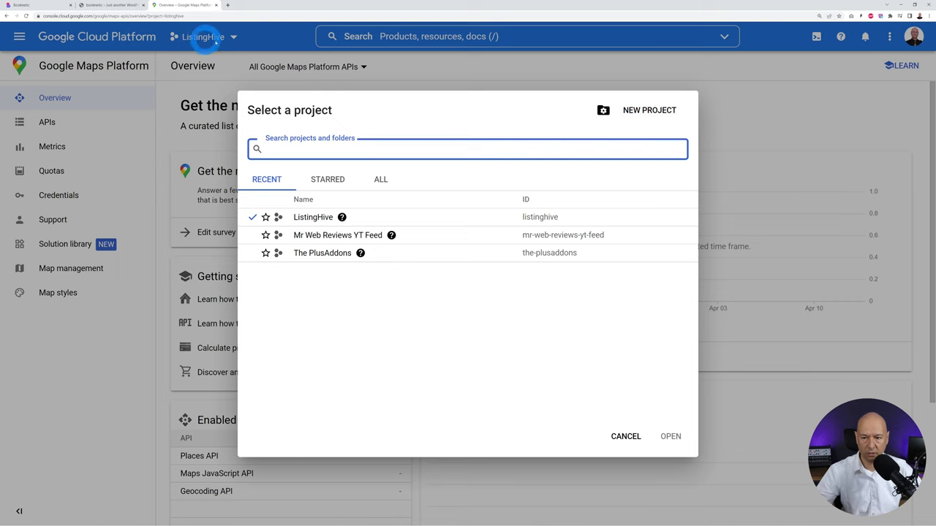
# - Start a new project, replace its default name with Booknetic, and create it
pyautogui.click(639, 110)
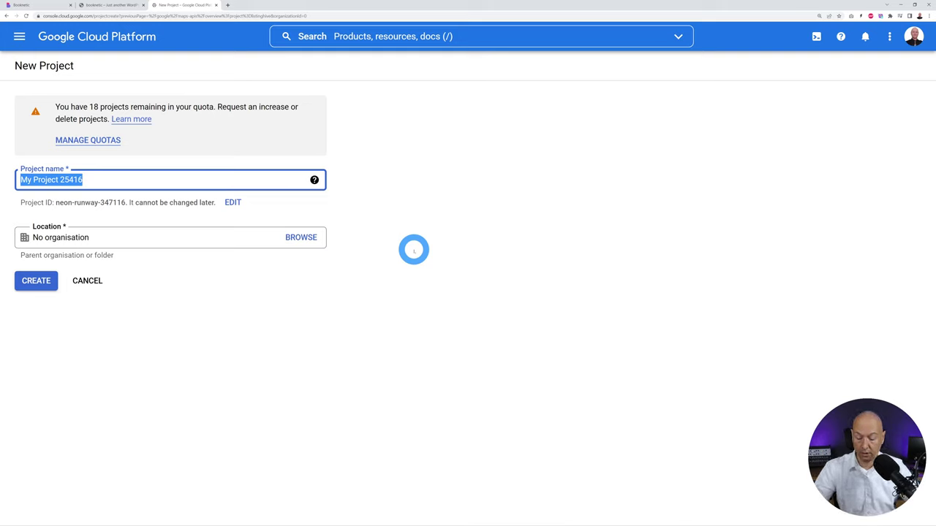
pyautogui.tripleClick(194, 182)
pyautogui.write('Booknetic')
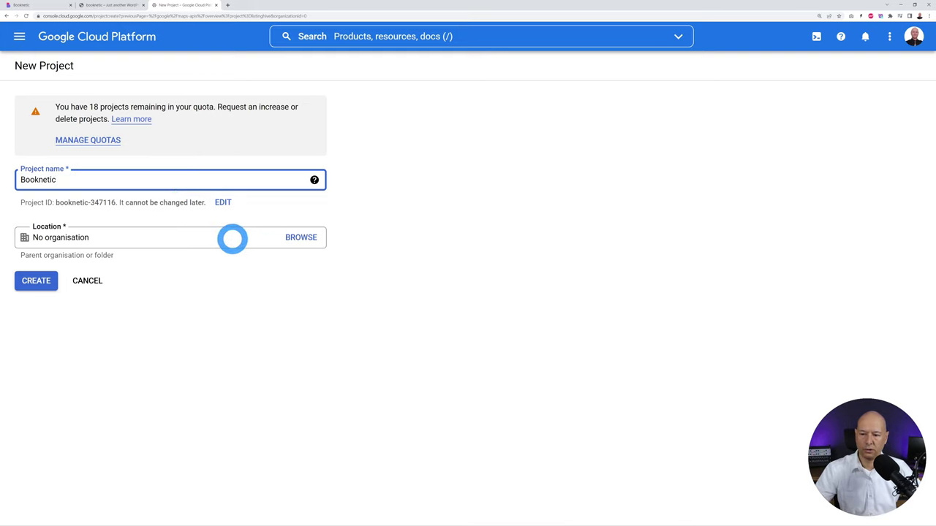
pyautogui.click(45, 285)
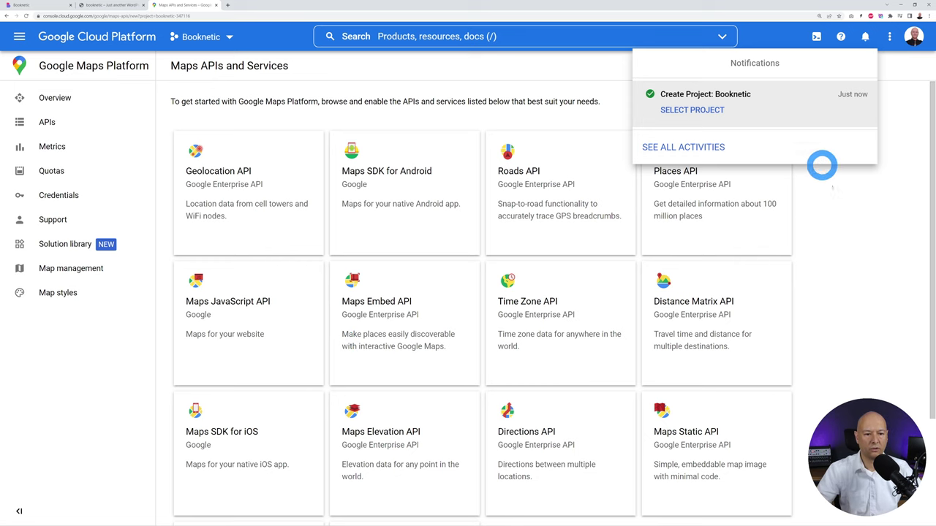
# - Enable Maps JavaScript, Maps Static and Street View Static APIs, then go to Credentials
pyautogui.click(845, 230)
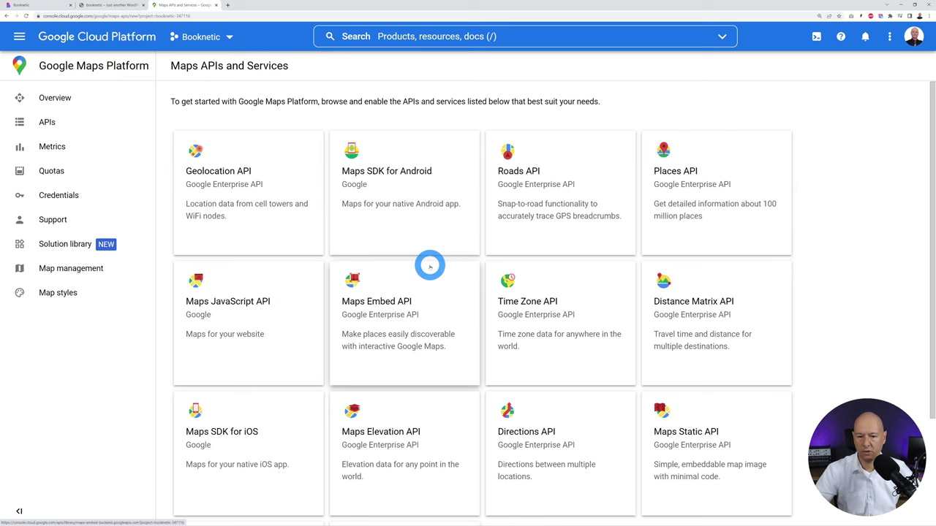
pyautogui.click(250, 322)
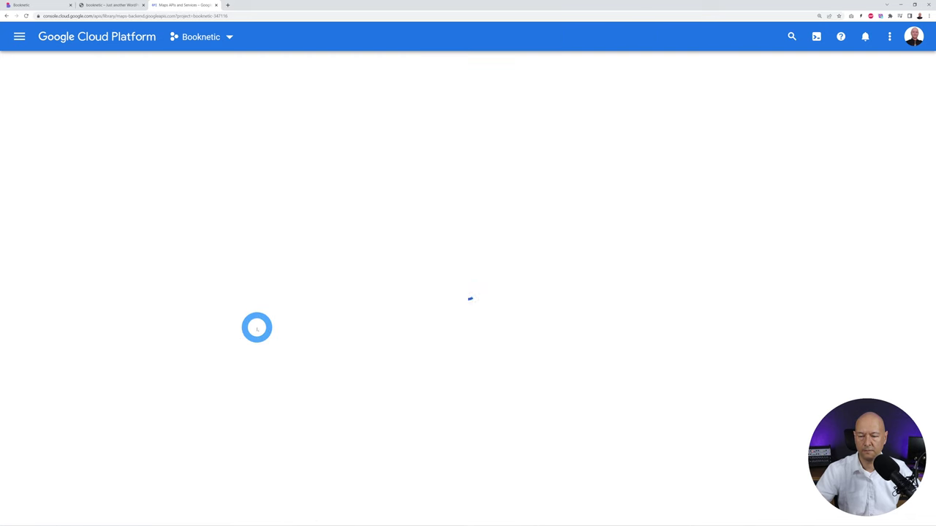
pyautogui.click(151, 194)
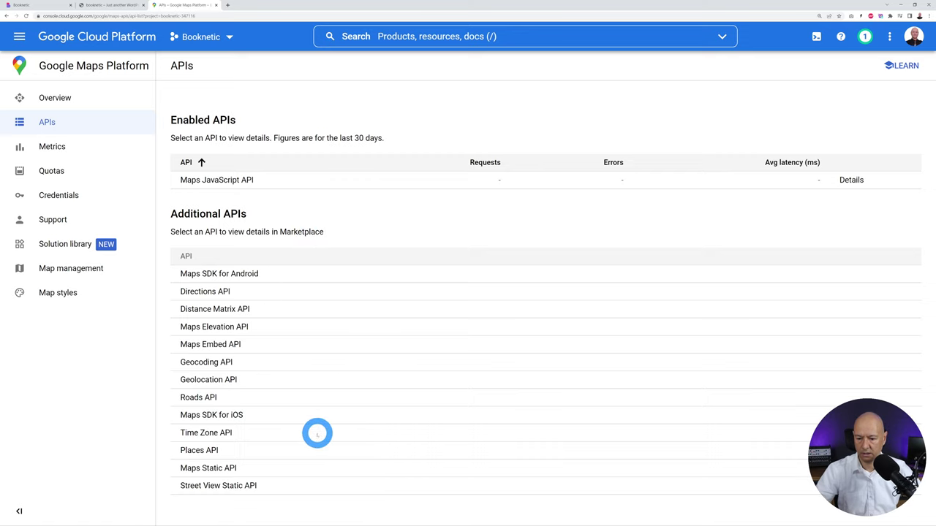
pyautogui.click(213, 470)
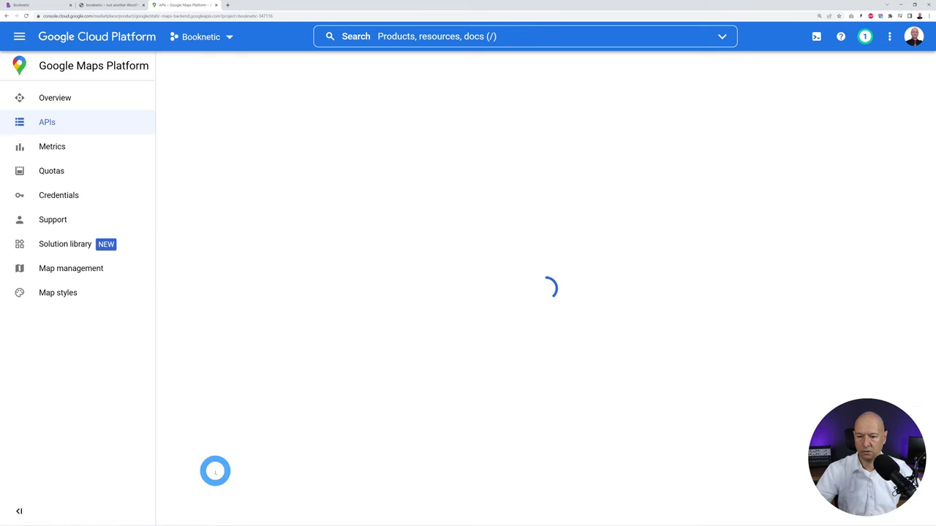
pyautogui.click(139, 190)
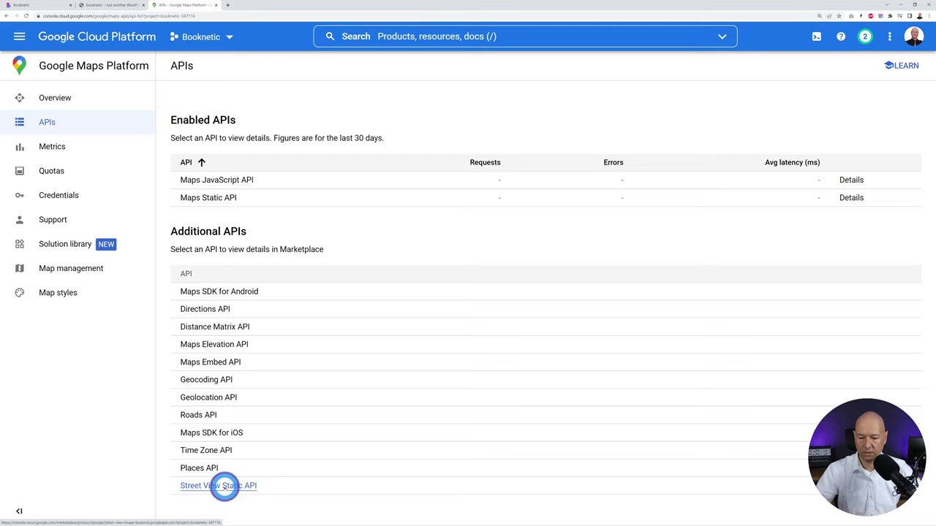
pyautogui.click(226, 486)
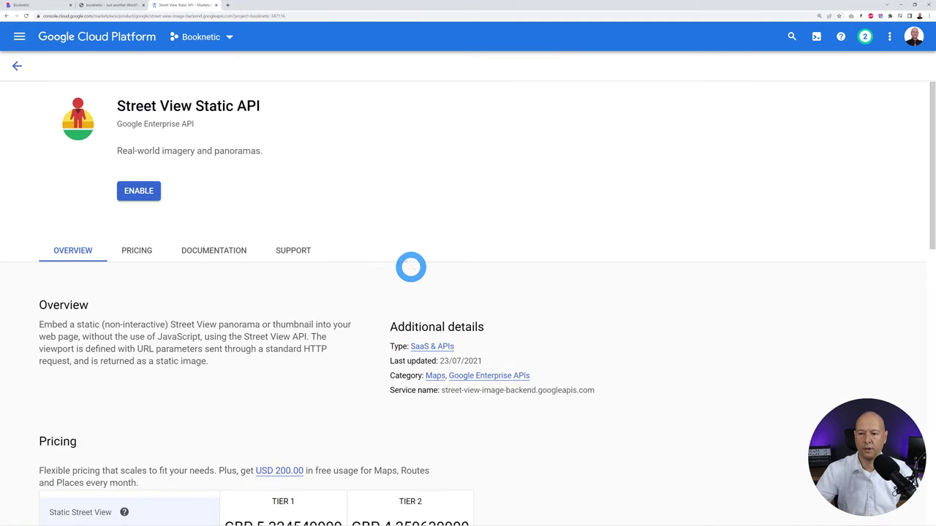
pyautogui.click(138, 192)
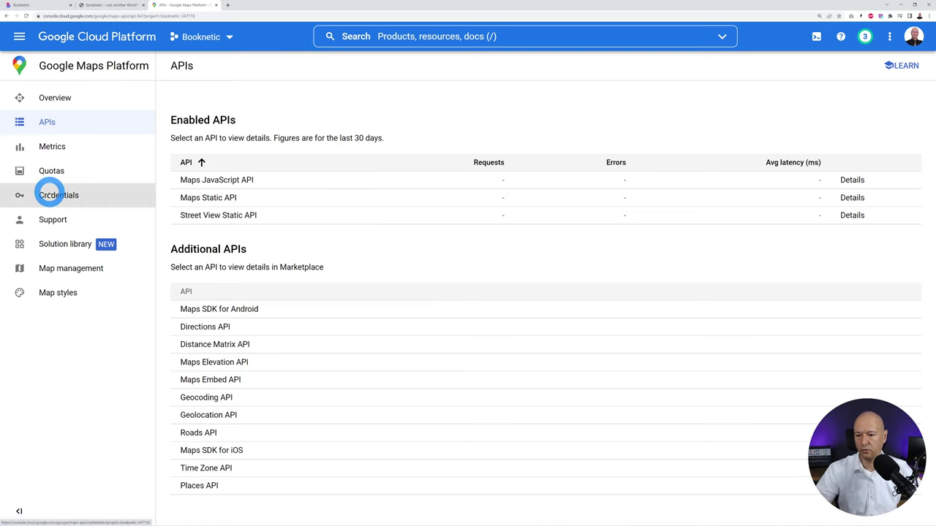
pyautogui.click(92, 215)
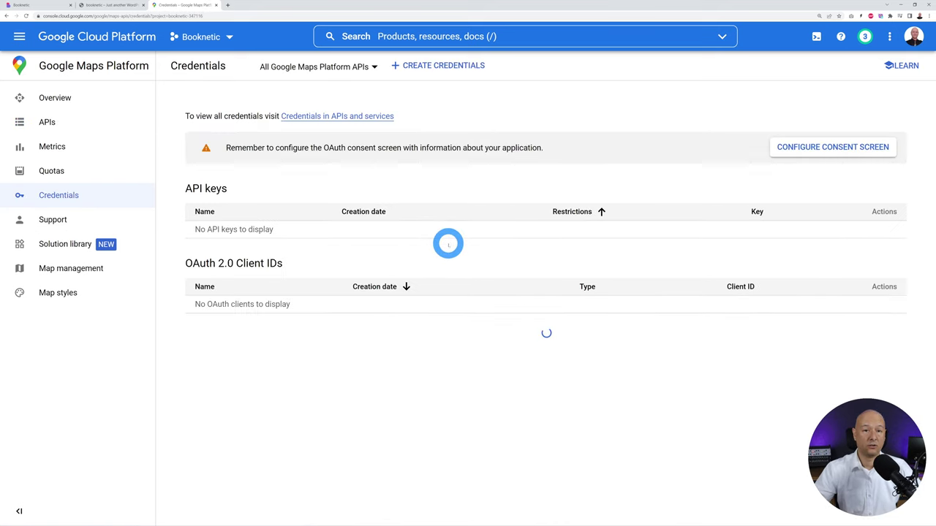
# - Create a new API key, API key 1, under Create credentials and copy its value
pyautogui.click(447, 67)
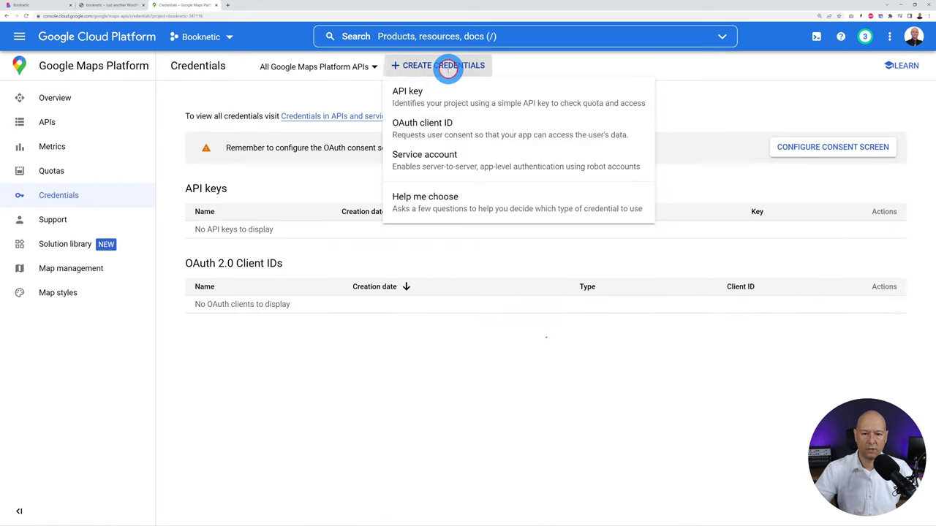
pyautogui.click(420, 107)
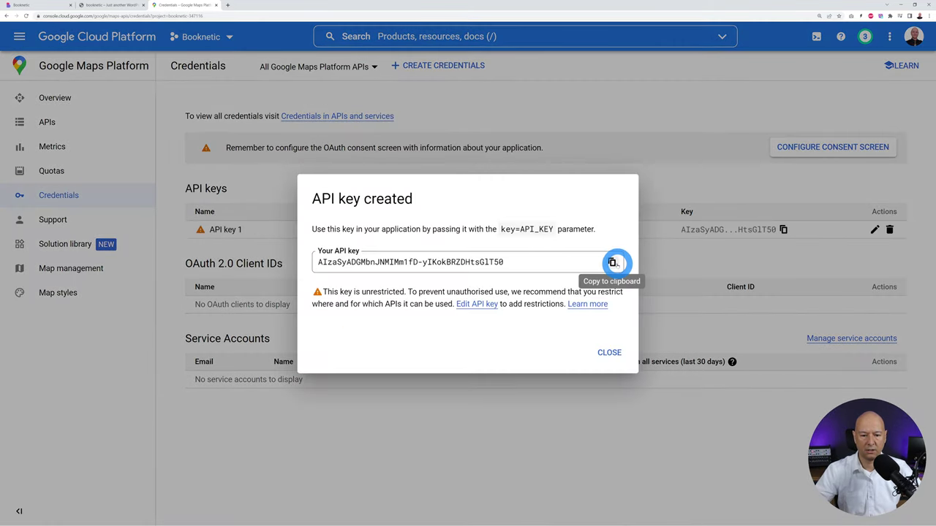
pyautogui.click(612, 262)
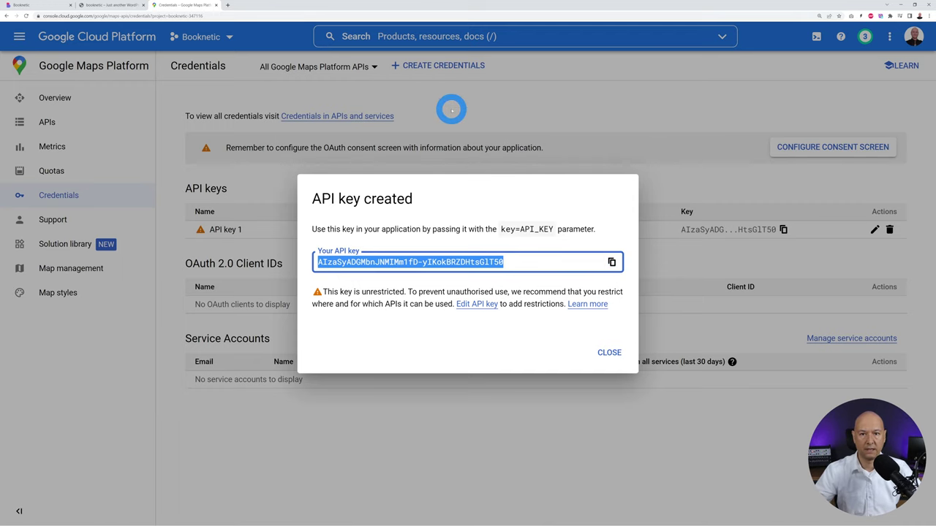
# - Paste the copied key into the Google Maps API Key field in General settings and save
pyautogui.click(37, 5)
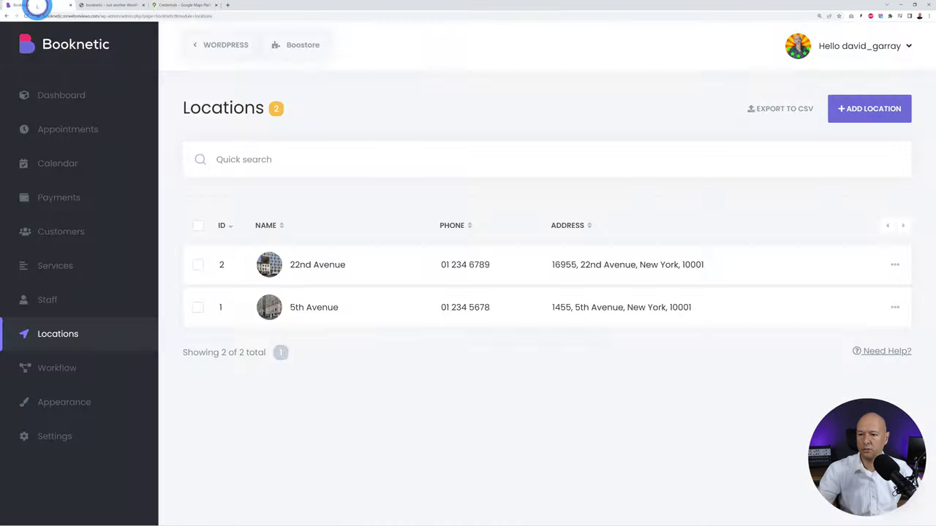
pyautogui.click(51, 436)
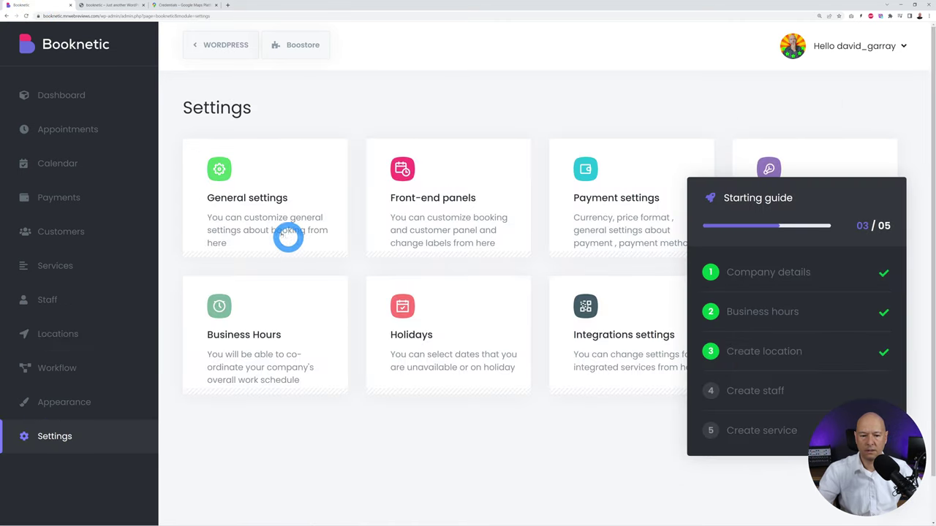
pyautogui.click(265, 192)
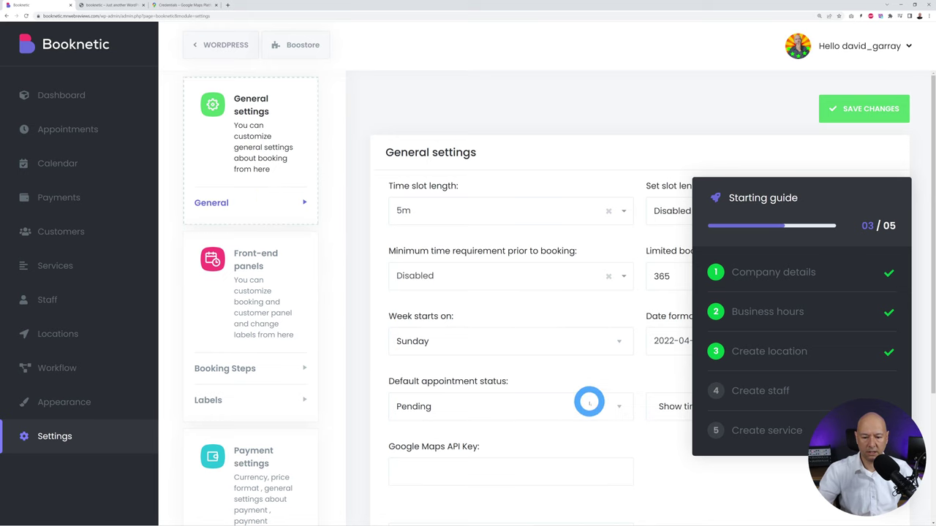
pyautogui.scroll(-2, 589, 401)
pyautogui.scroll(-3, 589, 402)
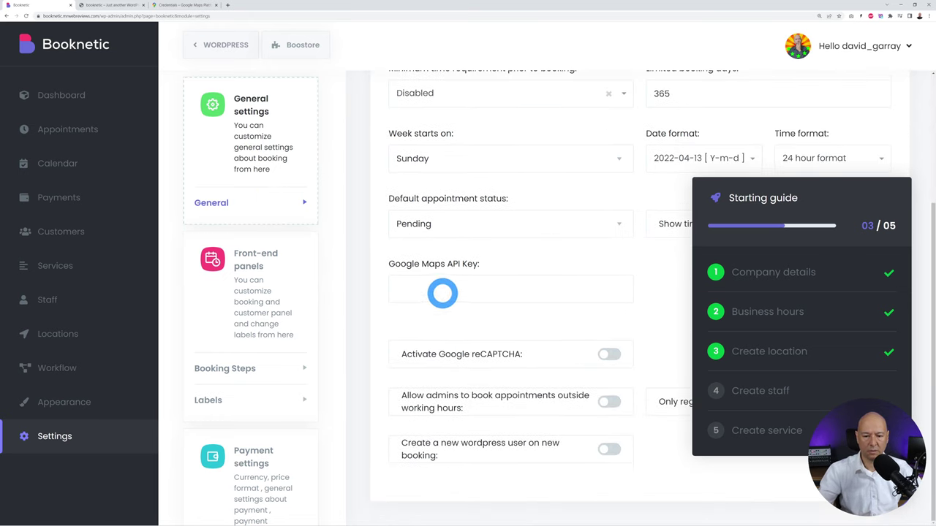
pyautogui.click(479, 295)
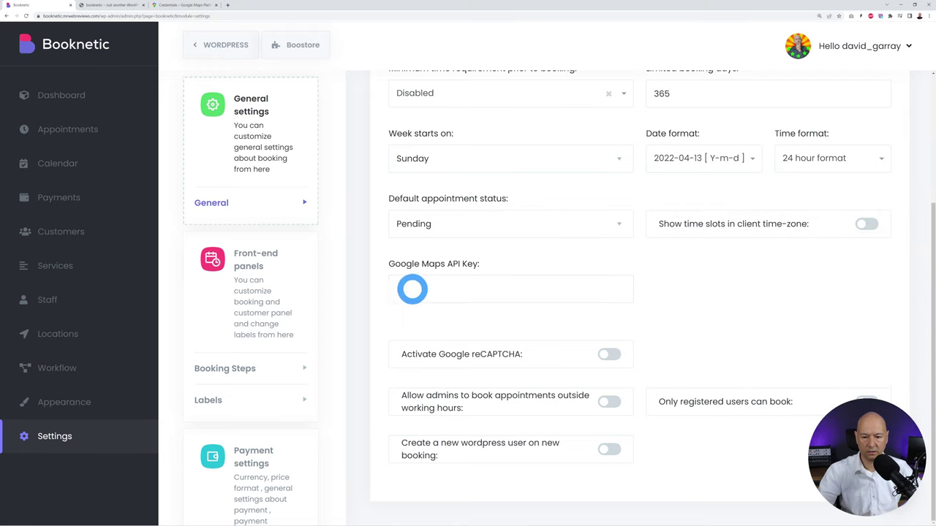
pyautogui.hotkey('ctrl', 'v')
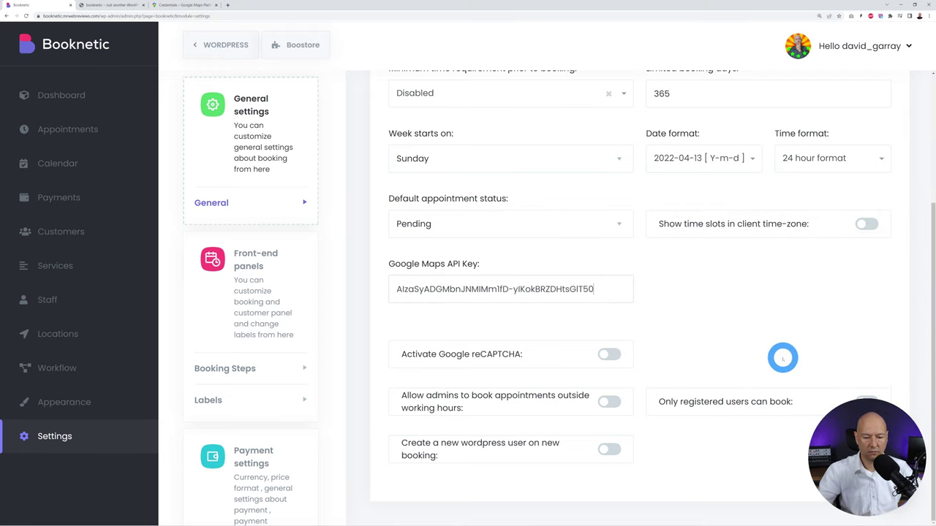
pyautogui.scroll(5, 783, 359)
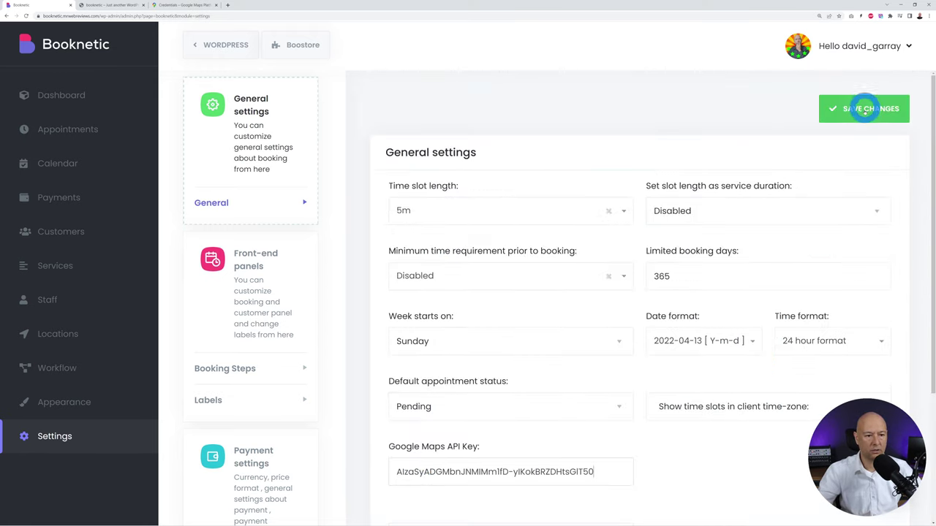
pyautogui.click(864, 109)
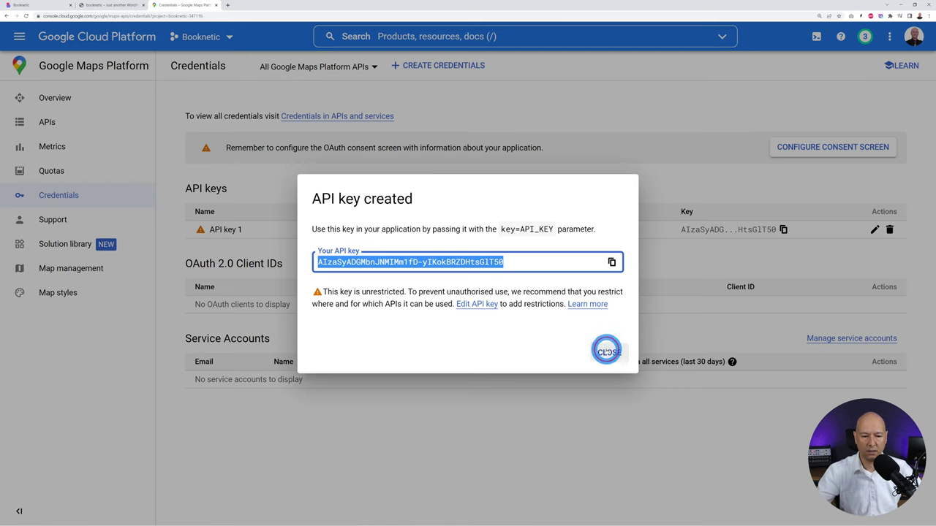
# - Dismiss the new-key dialog, edit API key 1, and choose the HTTP referrers (websites) restriction
pyautogui.click(606, 352)
pyautogui.moveTo(198, 235)
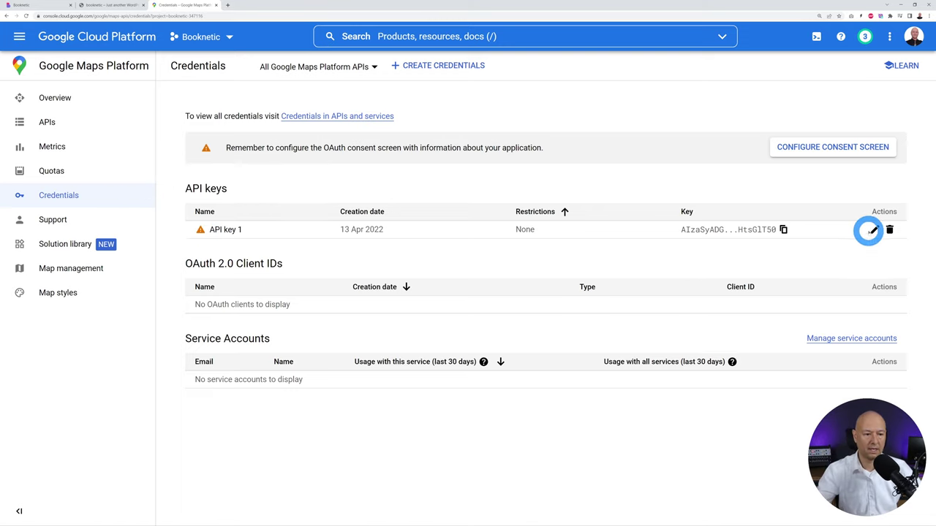
pyautogui.click(874, 230)
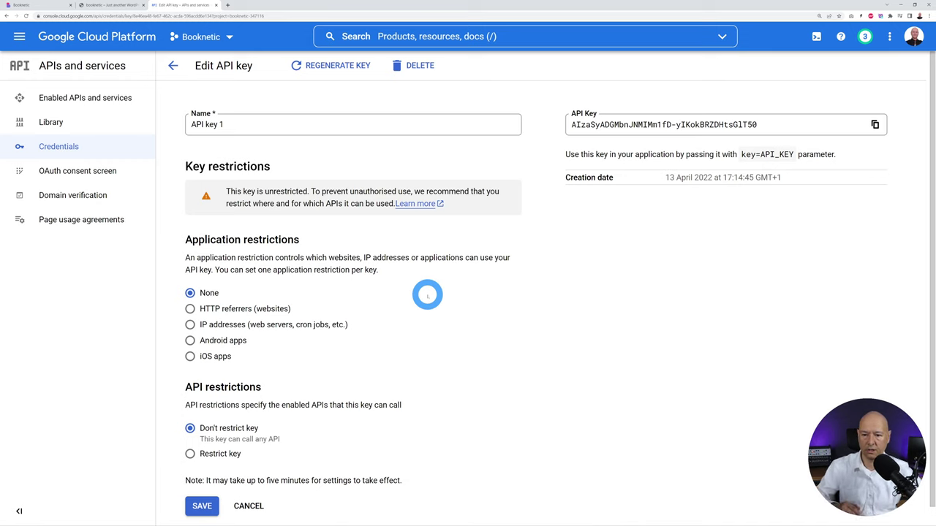
pyautogui.scroll(-1, 430, 294)
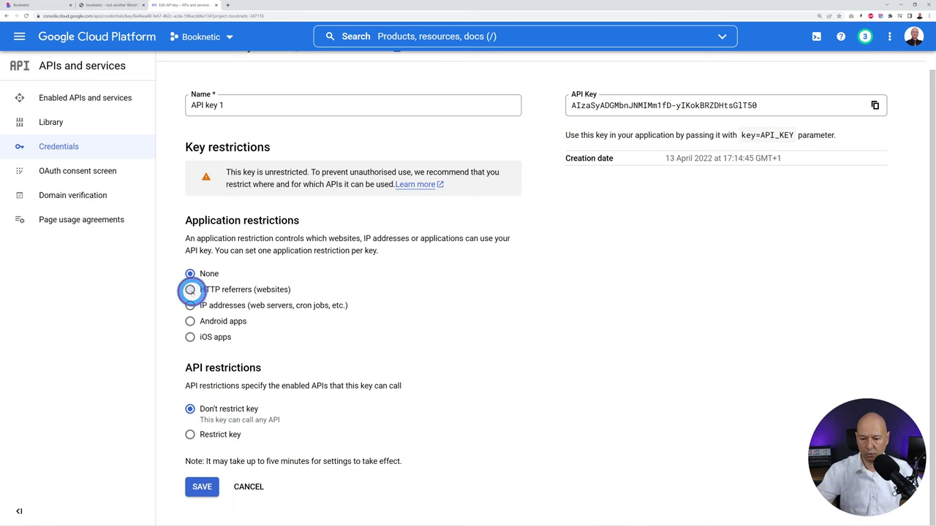
pyautogui.click(190, 289)
pyautogui.scroll(-1, 449, 309)
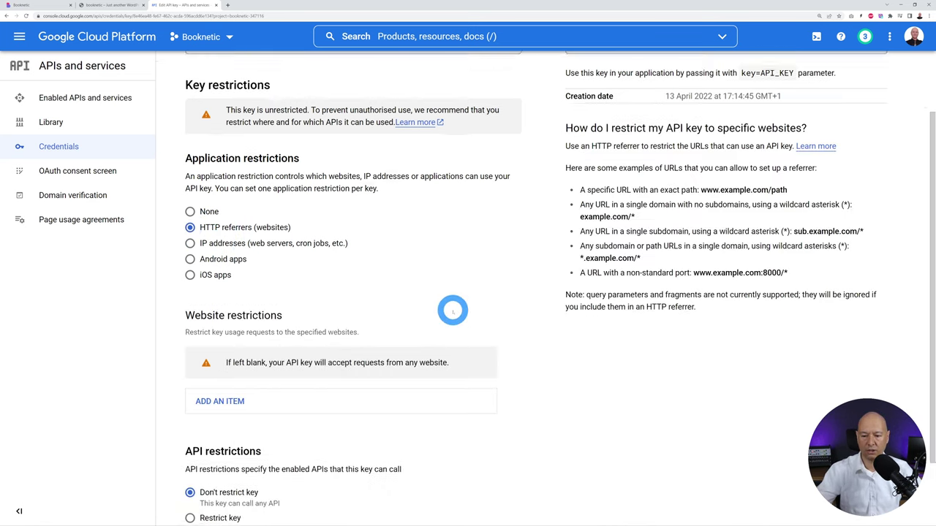
pyautogui.scroll(-1, 451, 310)
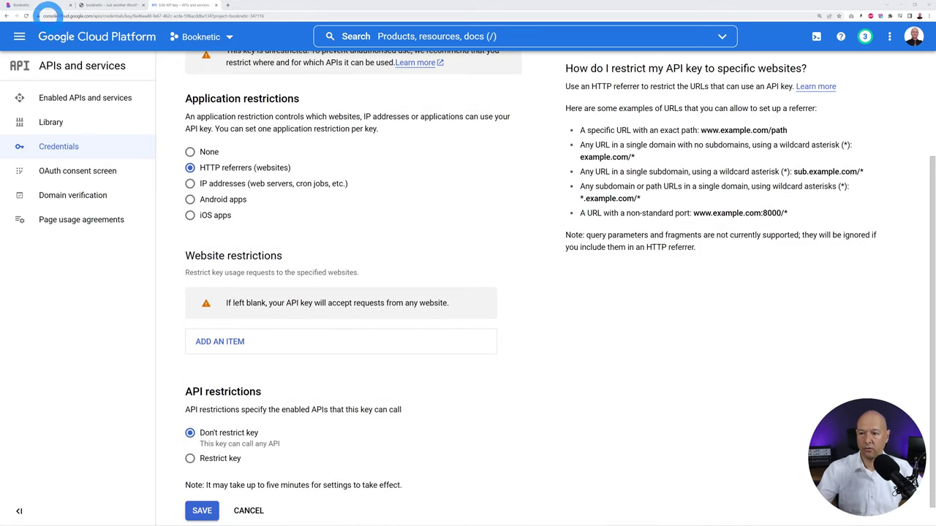
# - Select the booknetic.mrwebreviews.com domain in the Booknetic tab's address bar, then return to the key
pyautogui.click(42, 6)
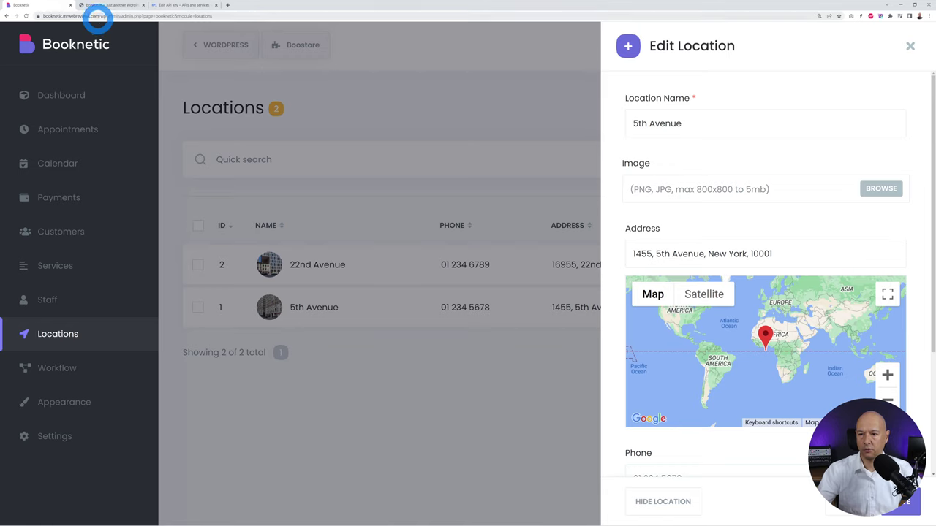
pyautogui.click(89, 16)
pyautogui.moveTo(57, 16); pyautogui.dragTo(110, 16)
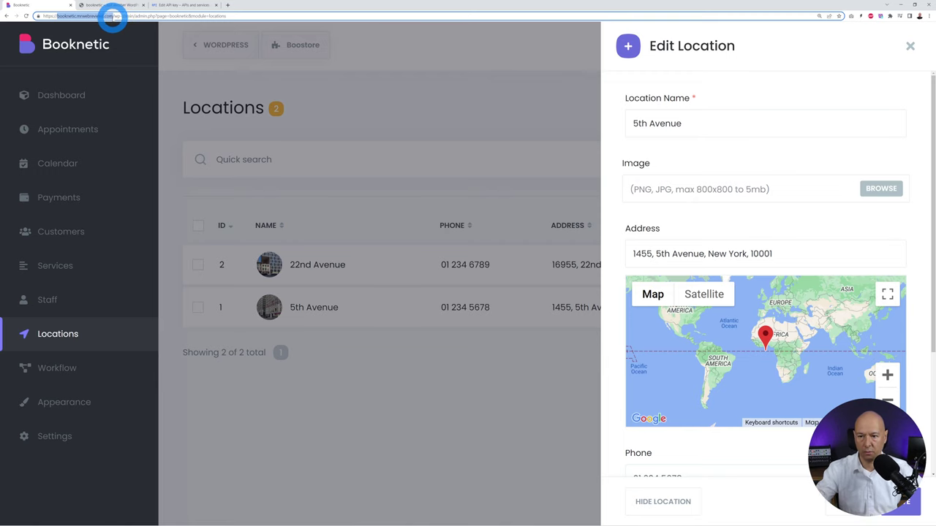
pyautogui.click(167, 4)
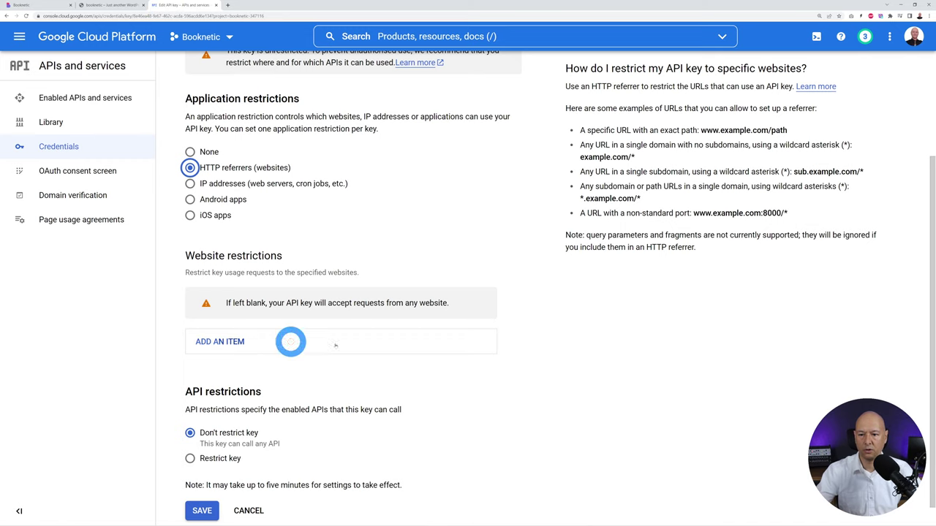
# - Add the referrers *.booknetic.mrwebreviews.com/* and *booknetic.mrwebreviews.com/* under Website restrictions
pyautogui.click(234, 342)
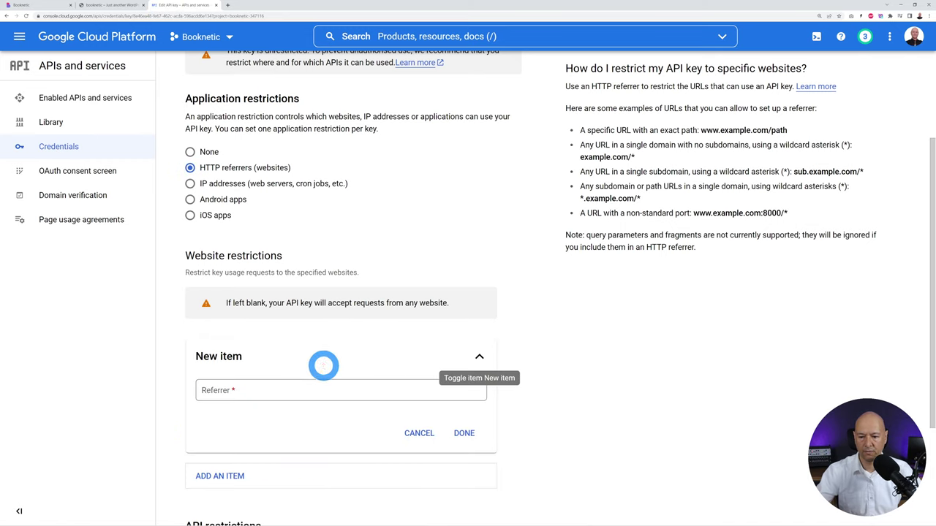
pyautogui.click(264, 395)
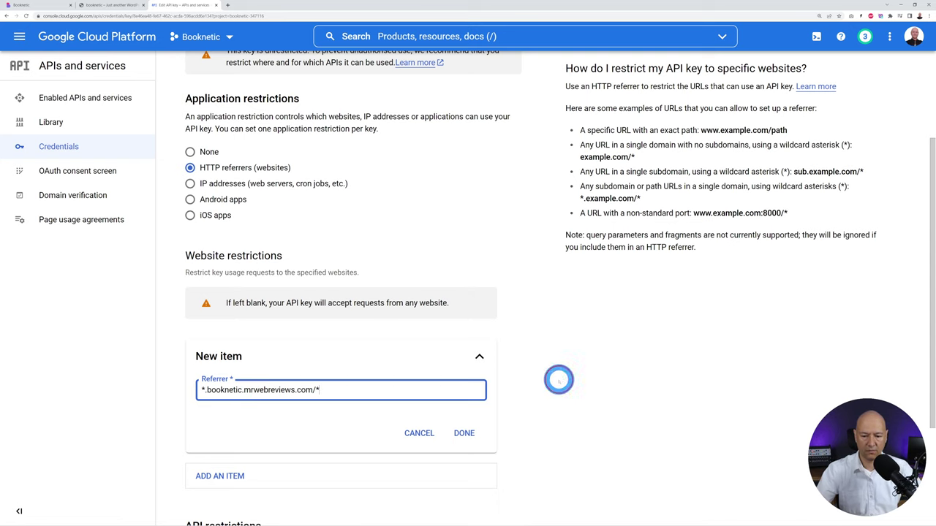
pyautogui.click(463, 433)
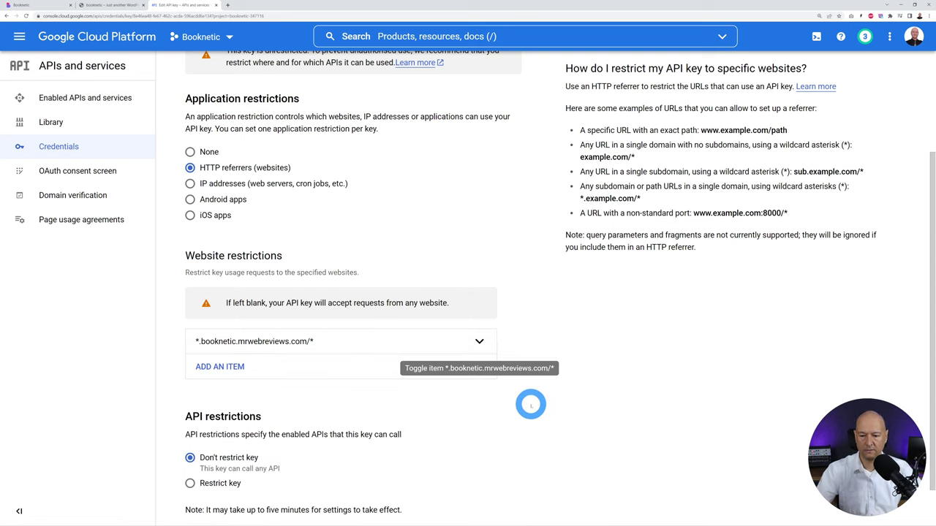
pyautogui.click(242, 367)
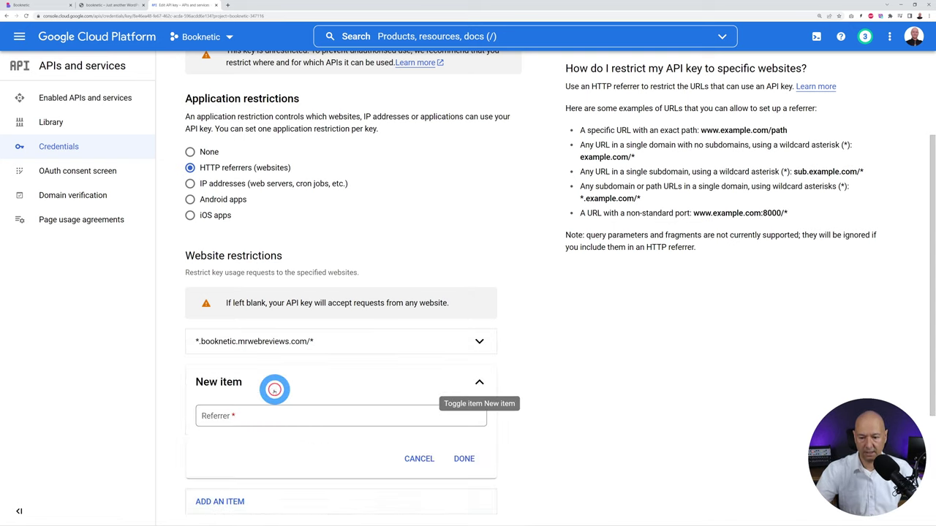
pyautogui.click(241, 414)
pyautogui.write('*')
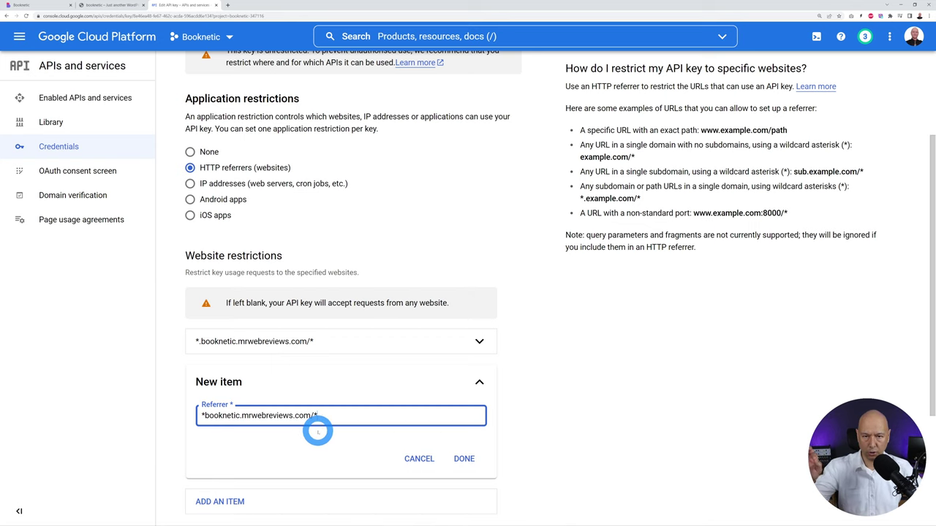
pyautogui.click(464, 458)
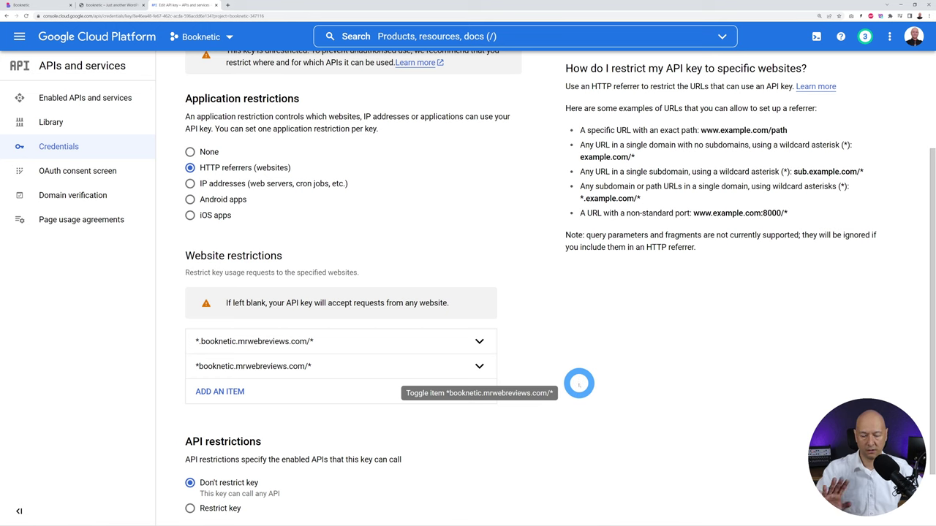
pyautogui.scroll(-1, 578, 384)
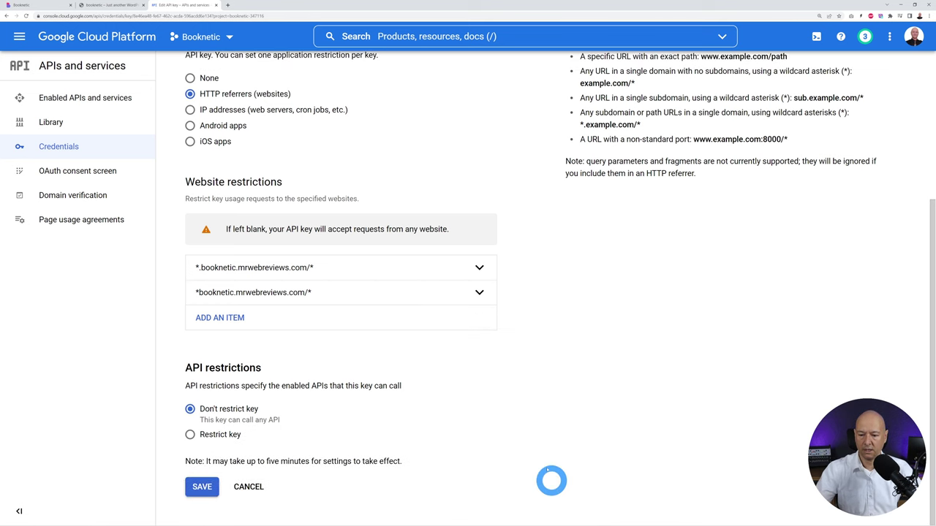
# - Limit API key 1 to Maps JavaScript, Maps Static and Street View Static APIs, then save
pyautogui.click(191, 435)
pyautogui.scroll(-1, 451, 434)
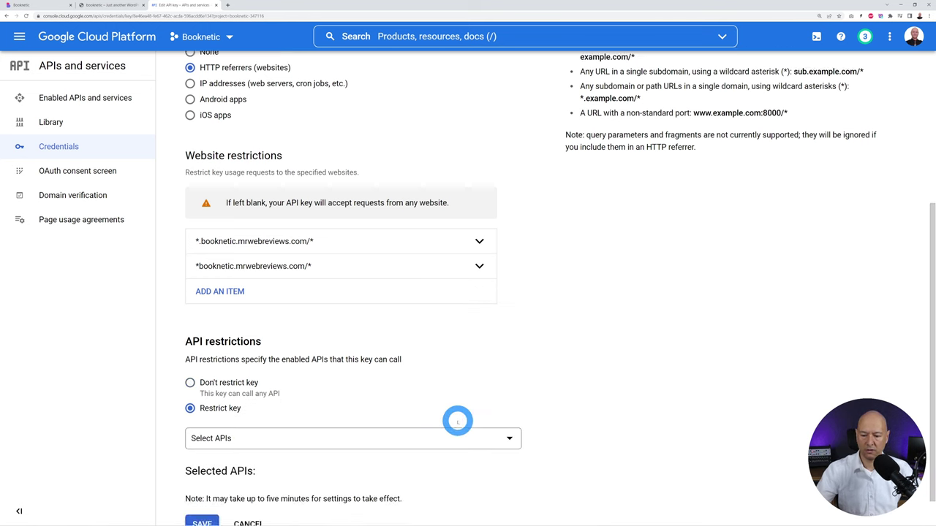
pyautogui.click(508, 400)
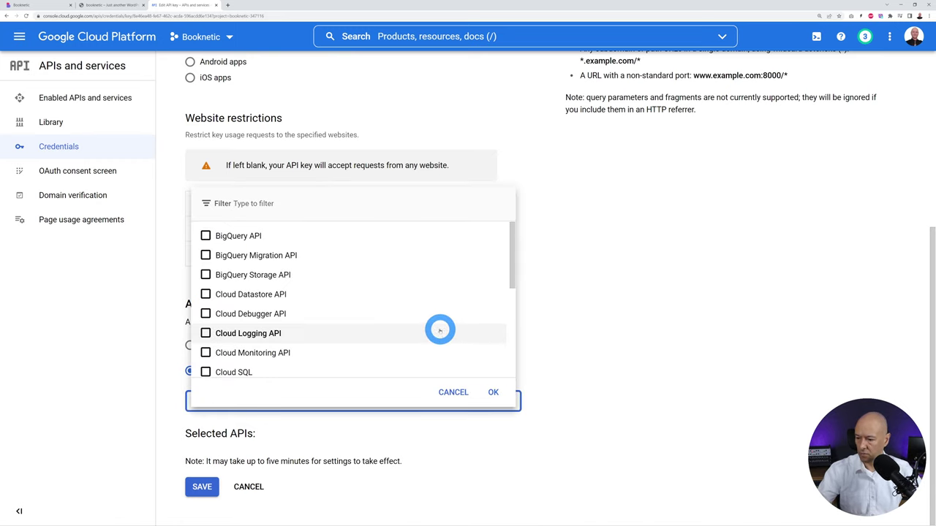
pyautogui.scroll(-3, 436, 325)
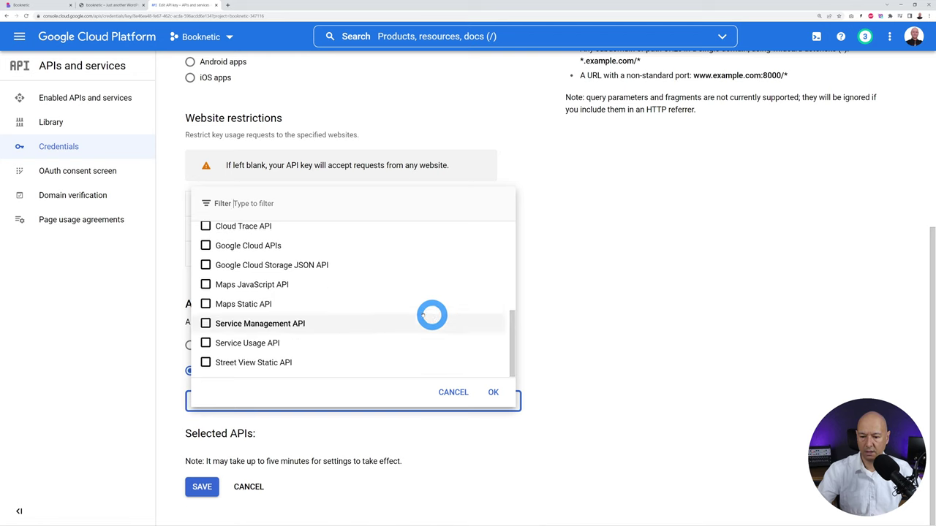
pyautogui.click(206, 285)
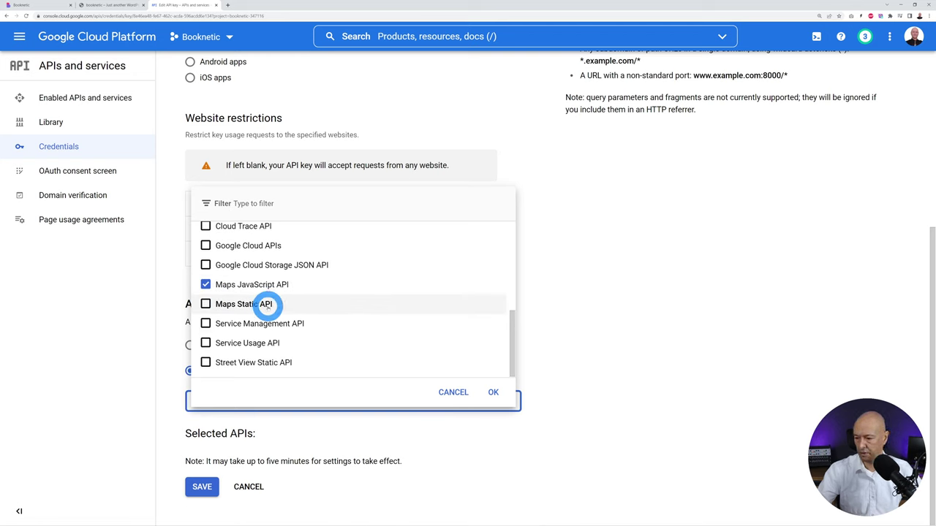
pyautogui.click(205, 305)
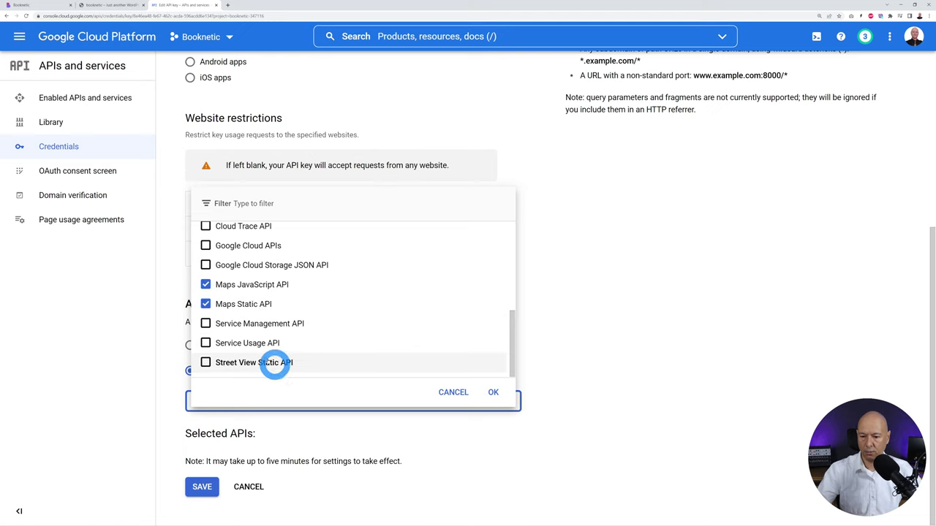
pyautogui.click(206, 363)
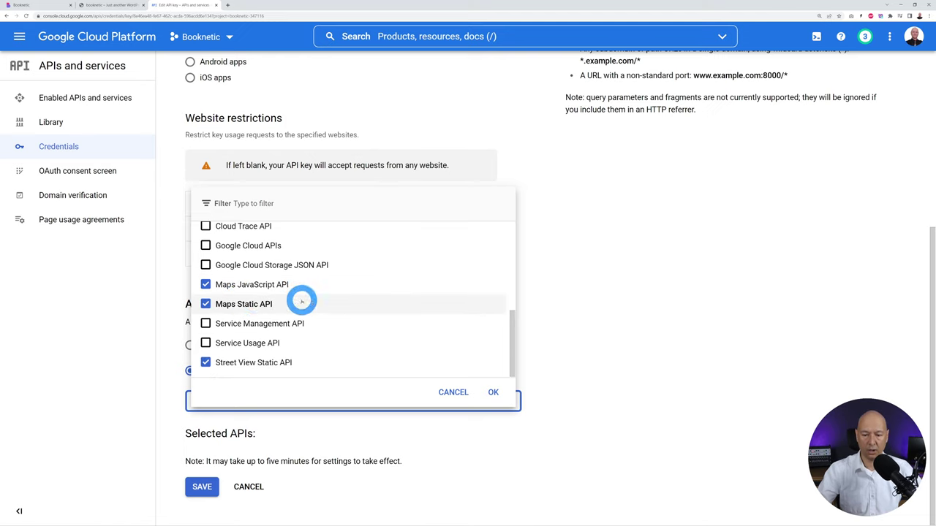
pyautogui.click(493, 392)
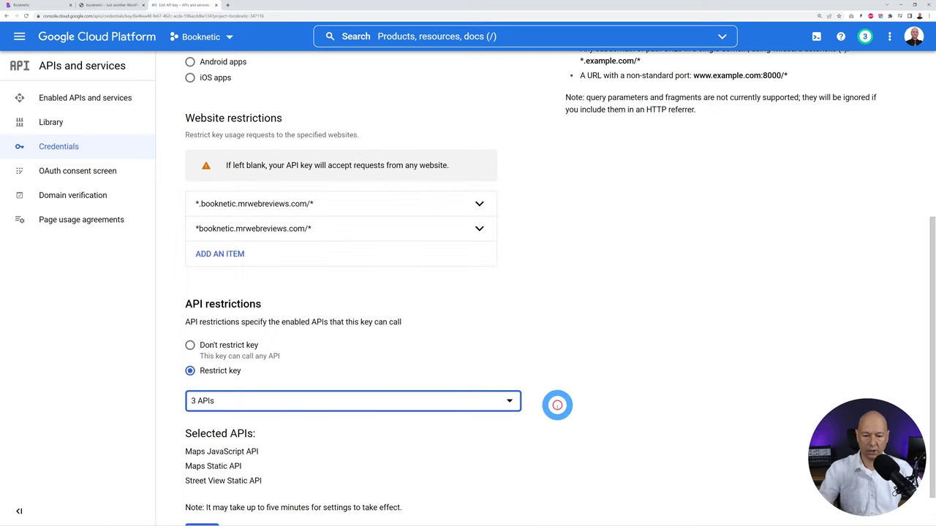
pyautogui.scroll(-1, 575, 353)
pyautogui.click(213, 487)
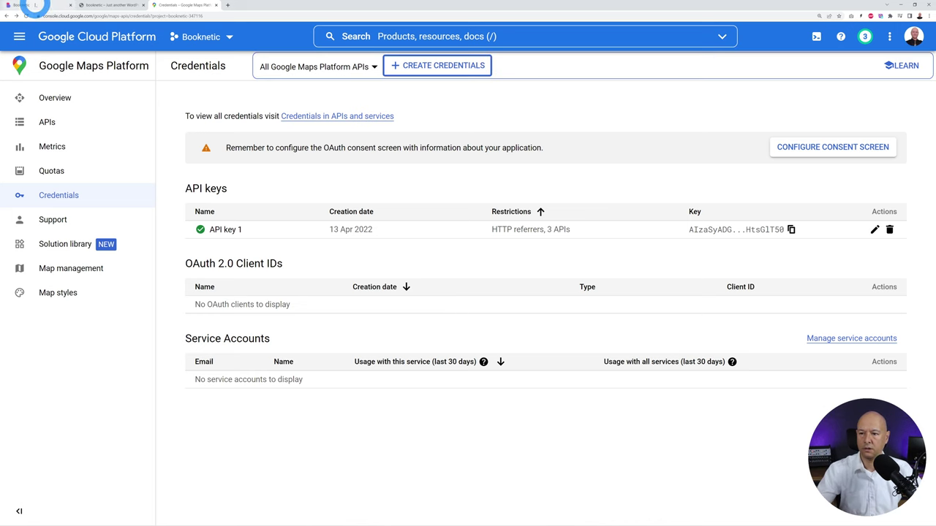
pyautogui.click(31, 6)
# - Reload Booknetic, edit the 5th Avenue location, and replace its address with the pasted New York address
pyautogui.click(26, 15)
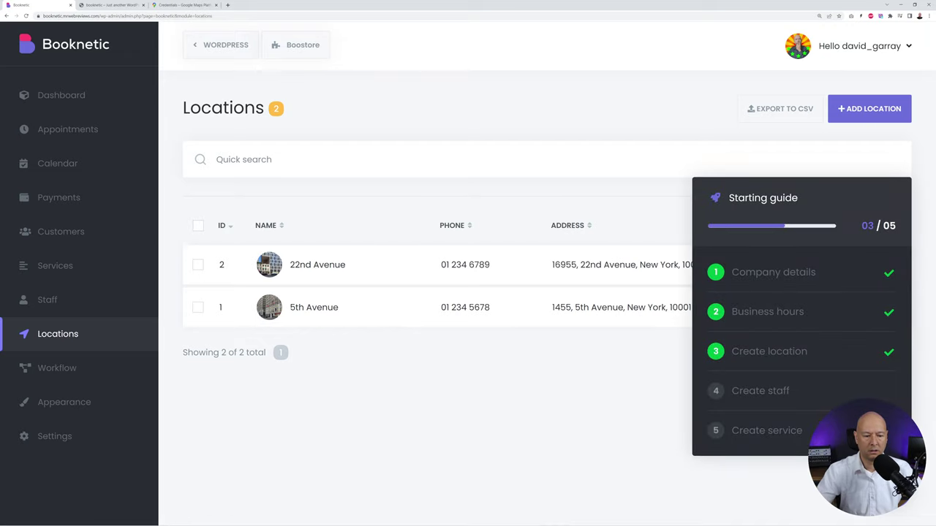
pyautogui.click(895, 307)
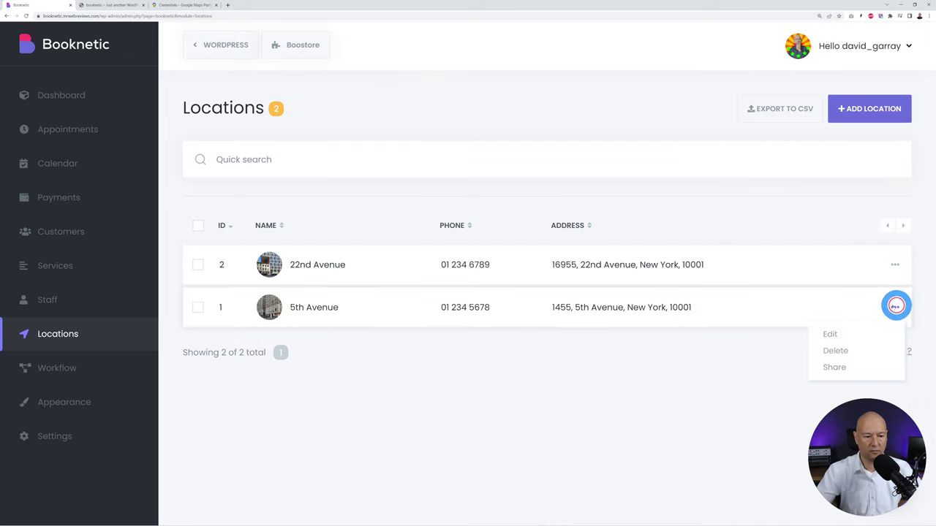
pyautogui.click(840, 336)
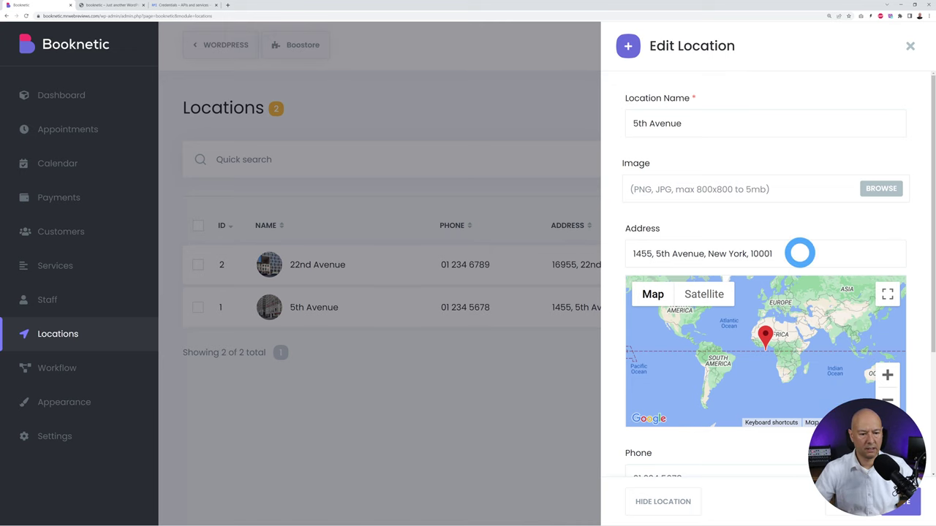
pyautogui.doubleClick(797, 253)
pyautogui.tripleClick(798, 254)
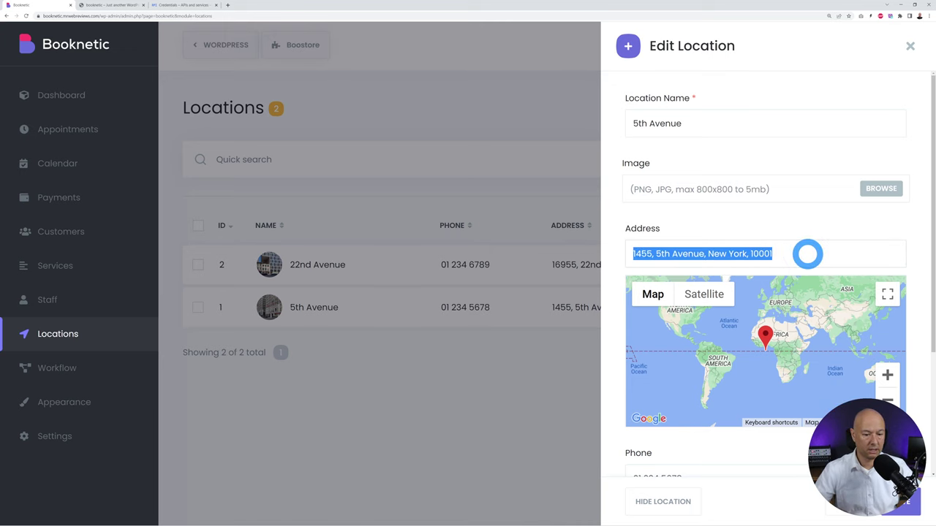
pyautogui.tripleClick(807, 254)
pyautogui.hotkey('ctrl', 'c')
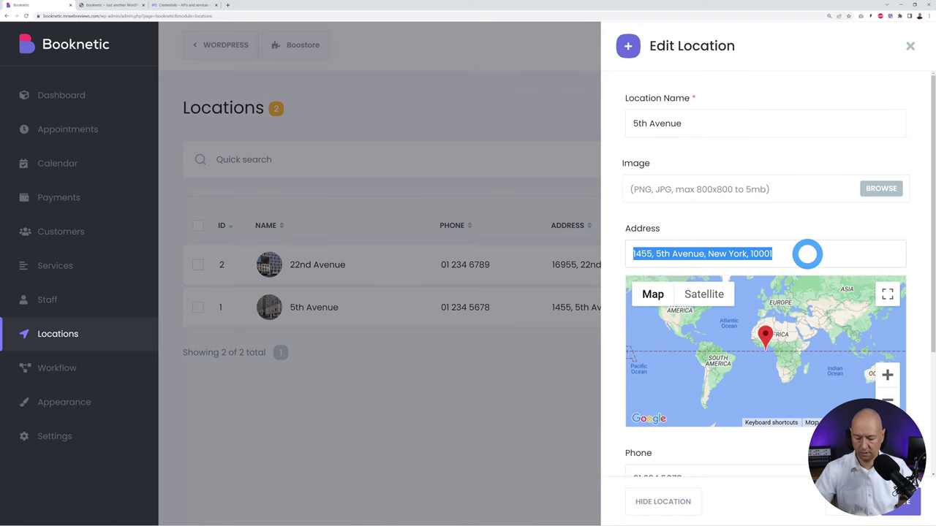
pyautogui.press('BackSpace')
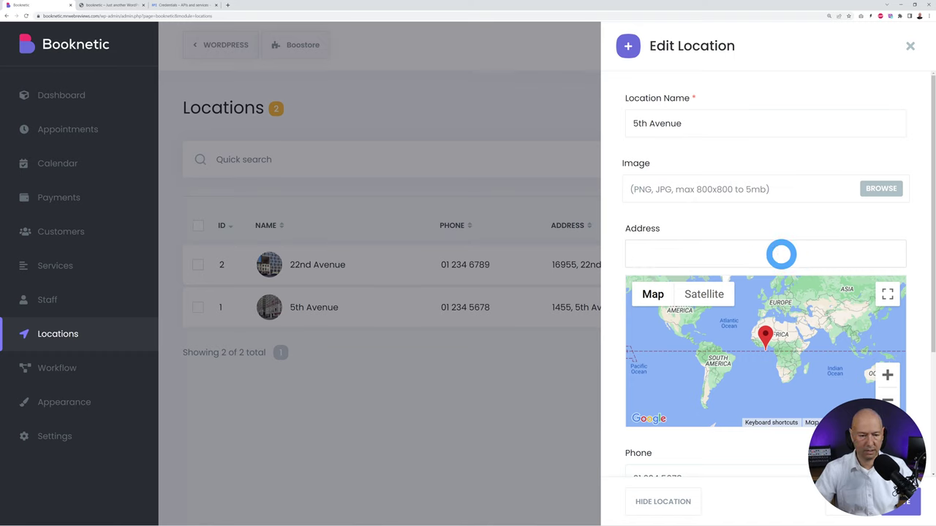
pyautogui.hotkey('ctrl', 'v')
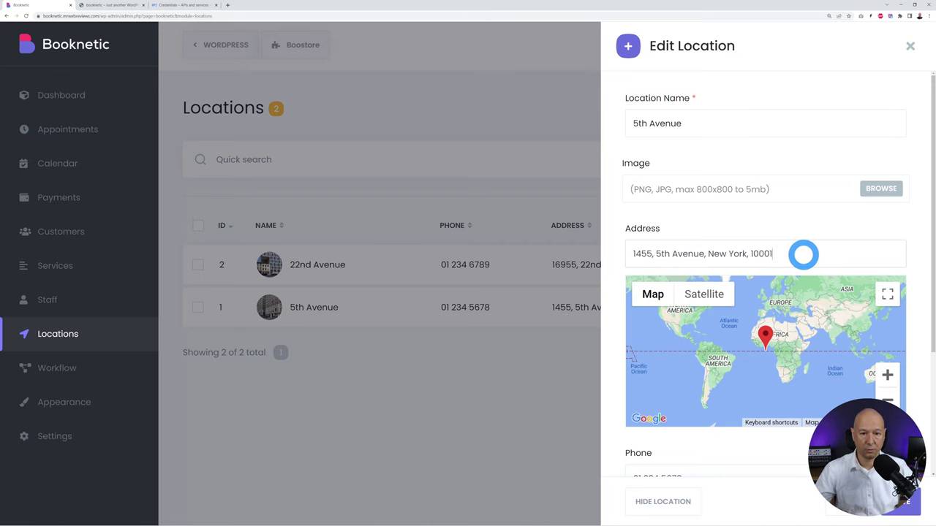
# - Zoom the map into New York, drop the pin at the street address, and save the location
pyautogui.moveTo(722, 330); pyautogui.dragTo(756, 379)
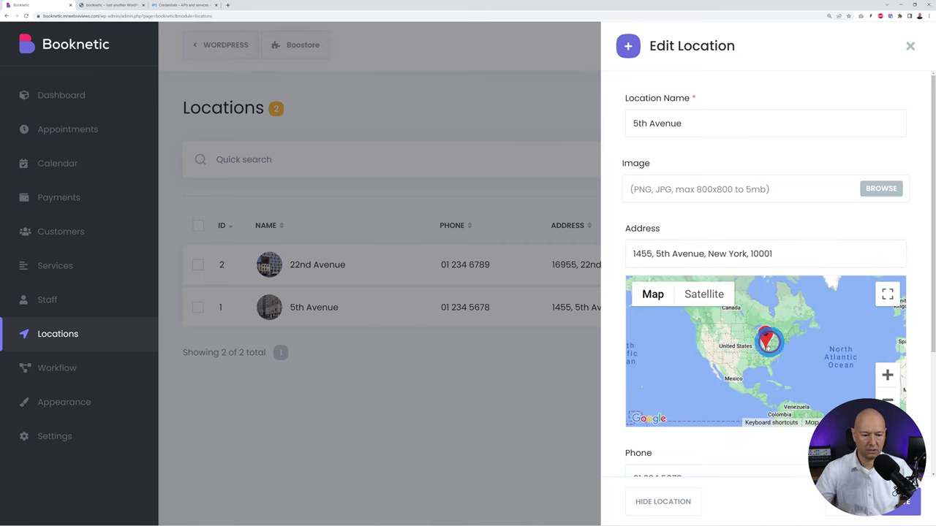
pyautogui.scroll(3, 780, 351)
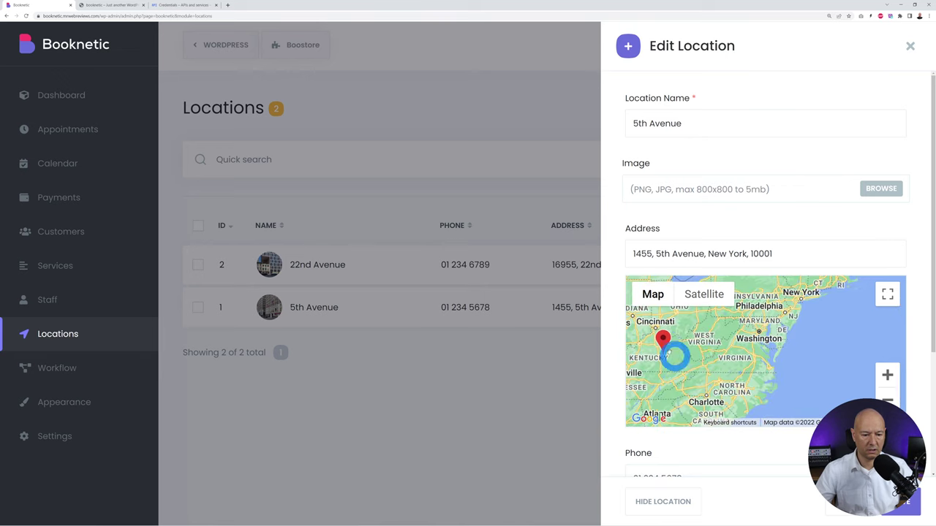
pyautogui.moveTo(724, 340); pyautogui.dragTo(758, 388)
pyautogui.moveTo(802, 326); pyautogui.dragTo(775, 391)
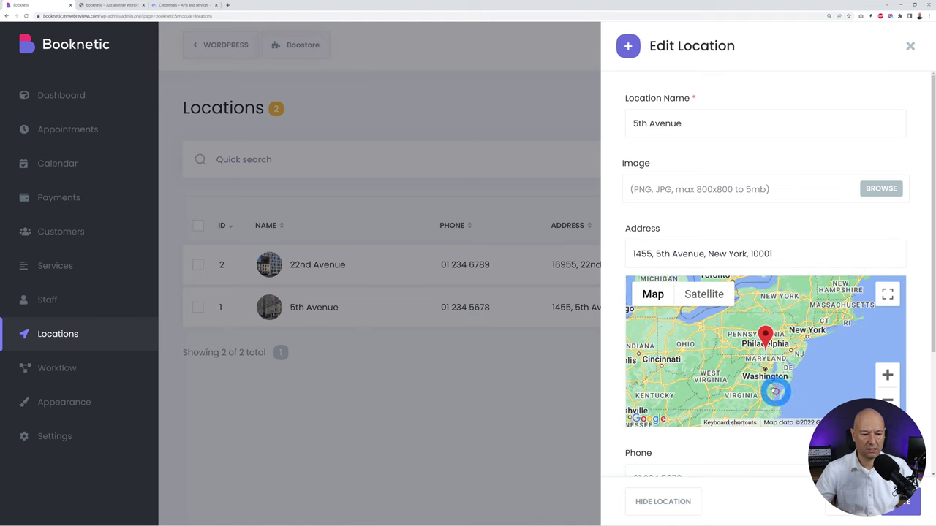
pyautogui.scroll(4, 802, 344)
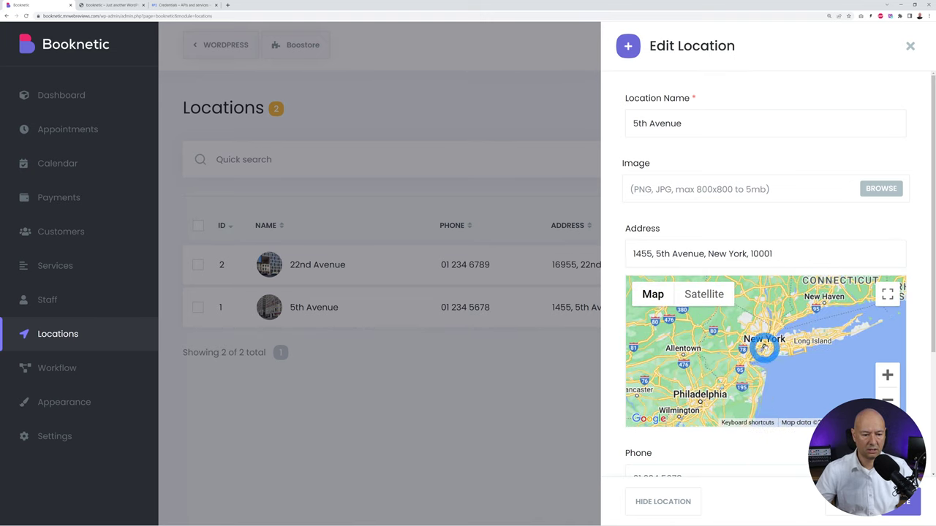
pyautogui.scroll(3, 773, 345)
pyautogui.scroll(4, 782, 350)
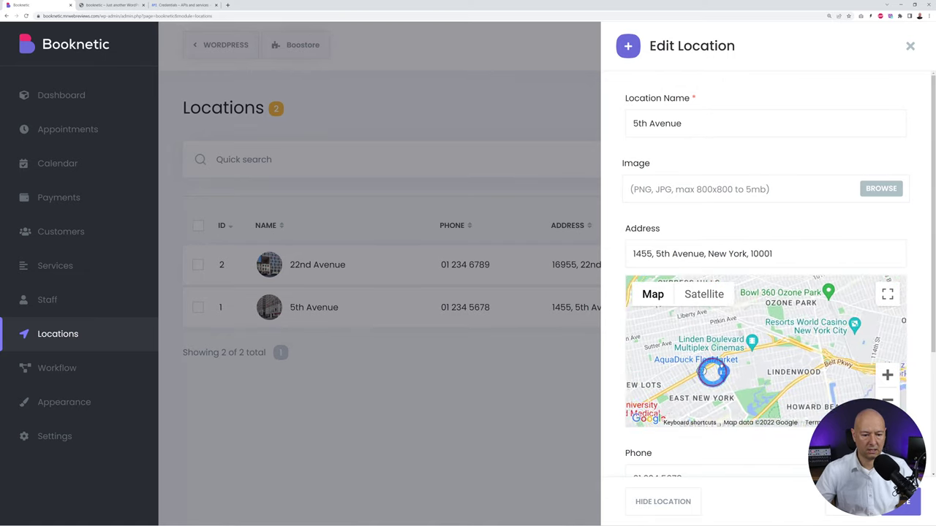
pyautogui.scroll(3, 713, 366)
pyautogui.scroll(1, 718, 349)
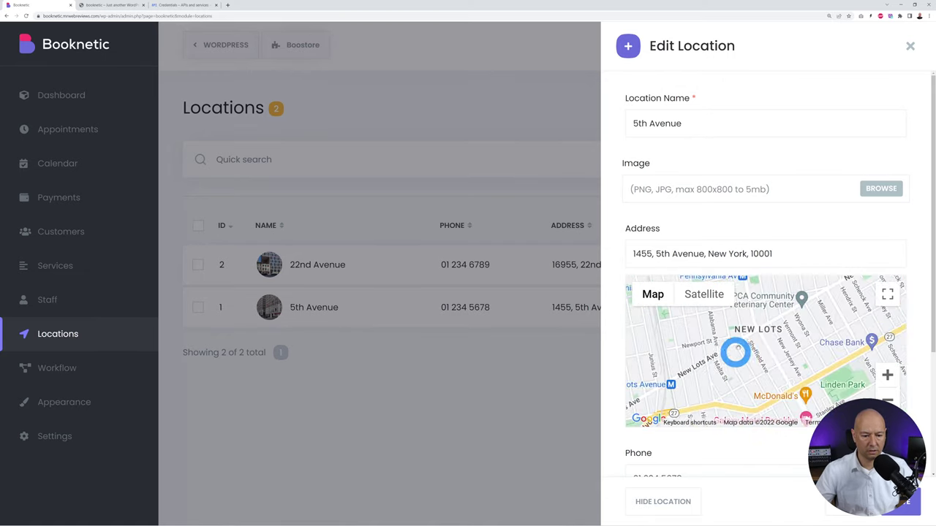
pyautogui.scroll(3, 741, 391)
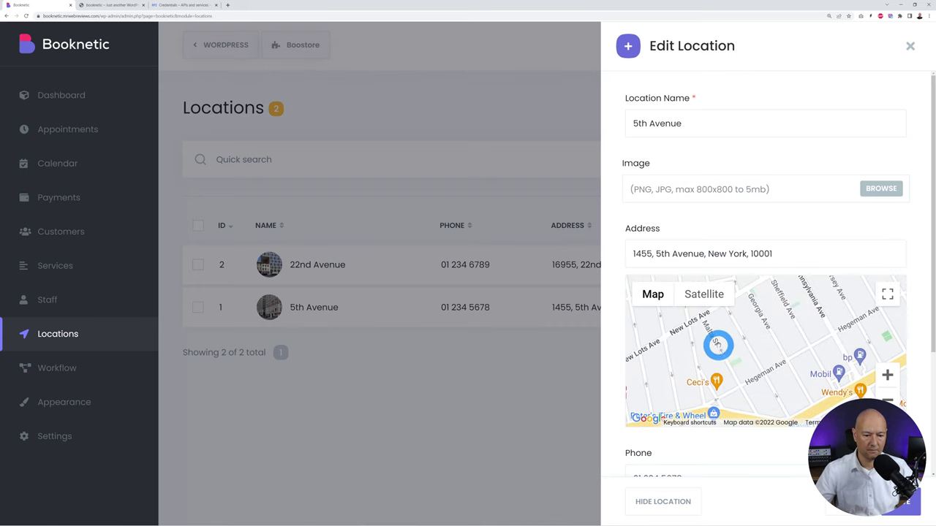
pyautogui.click(718, 346)
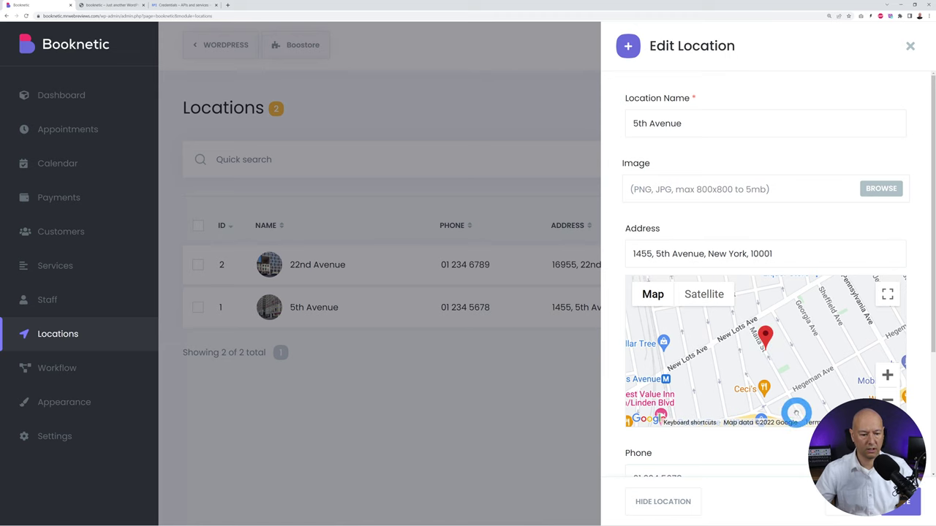
pyautogui.click(852, 511)
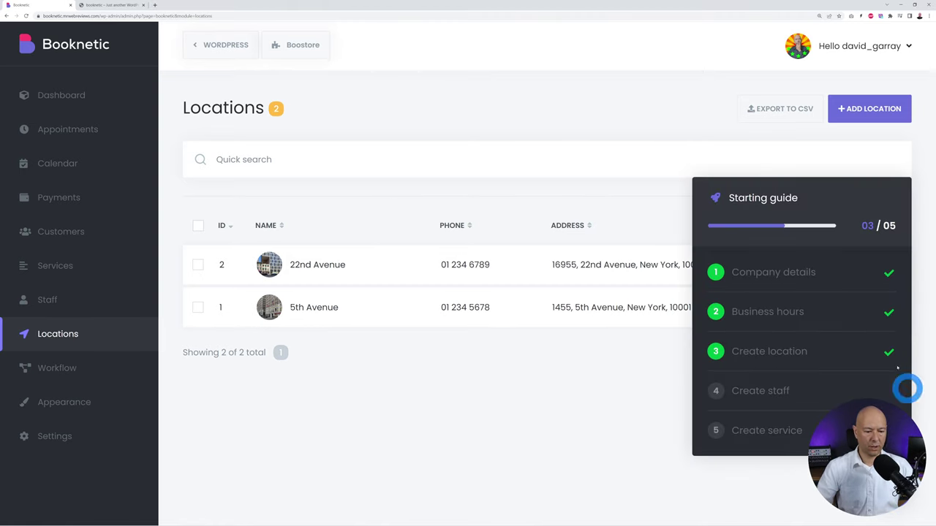
# - Open Add Staff from the starting guide and fill in the full name, profession Make up artist, e-mail and phone
pyautogui.click(739, 397)
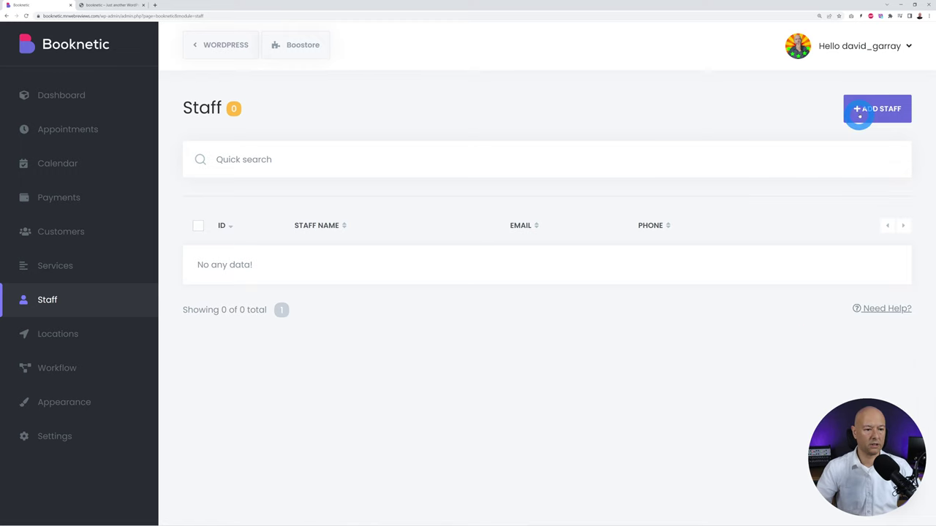
pyautogui.click(858, 110)
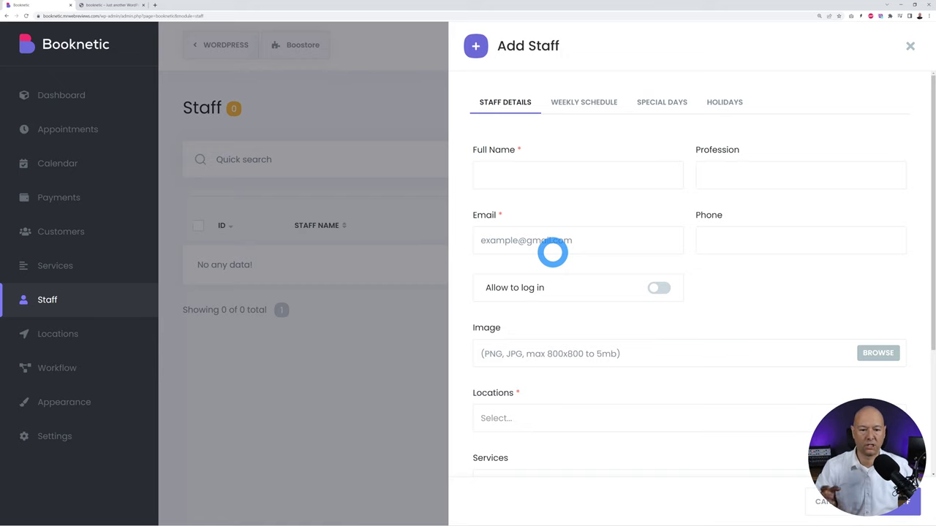
pyautogui.click(524, 177)
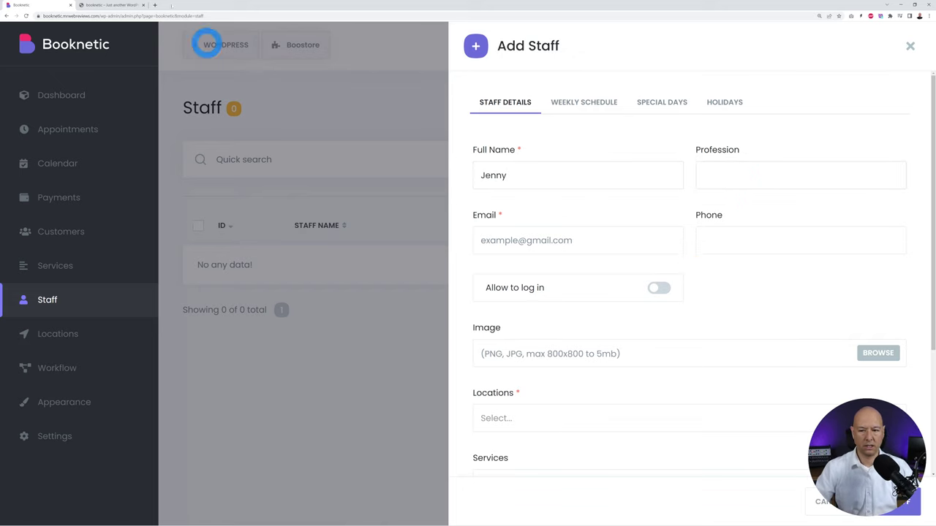
pyautogui.click(123, 6)
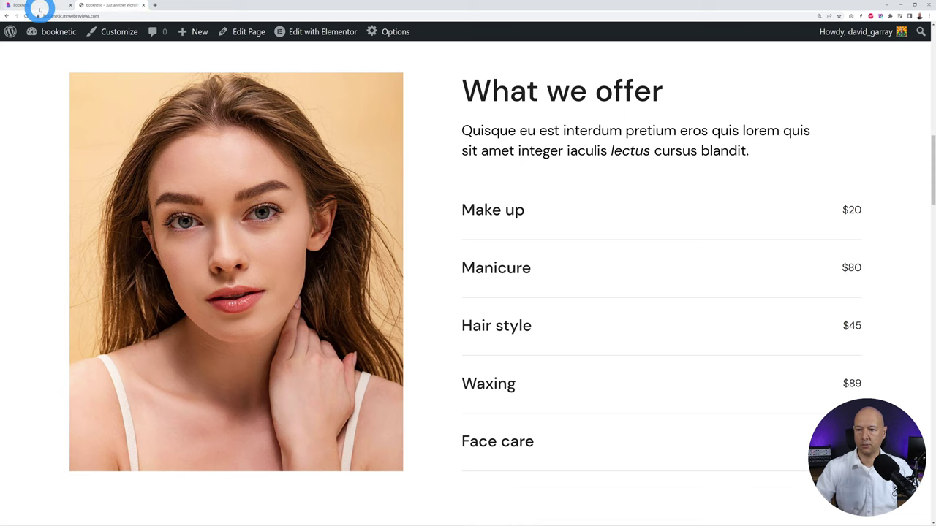
pyautogui.click(40, 8)
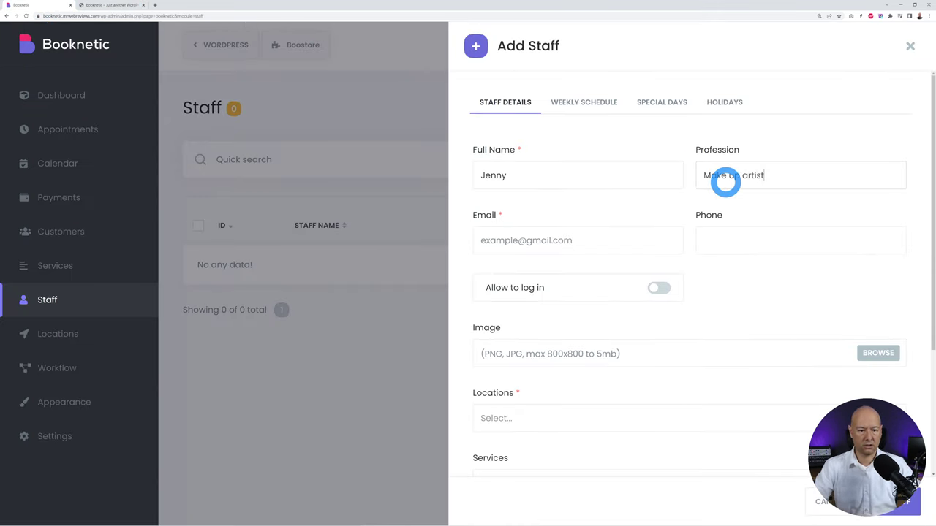
pyautogui.click(614, 237)
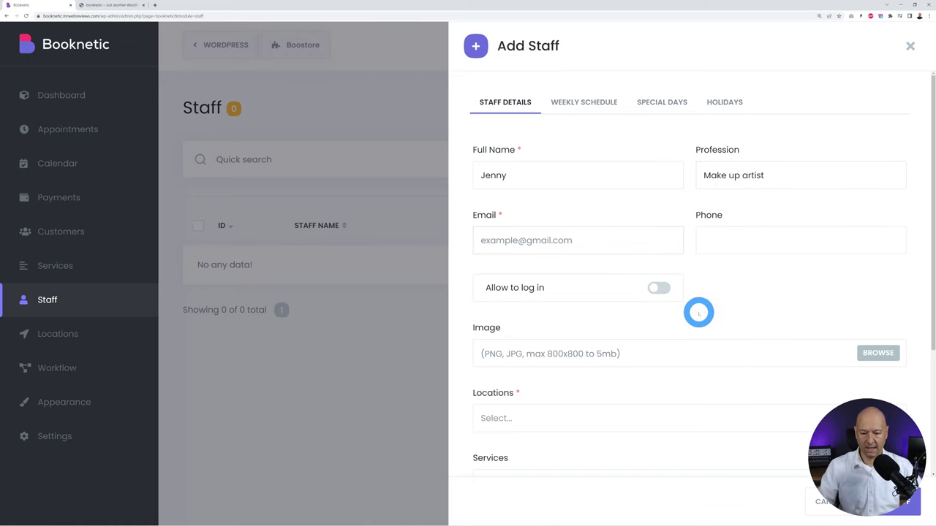
pyautogui.hotkey('ctrl', 'v')
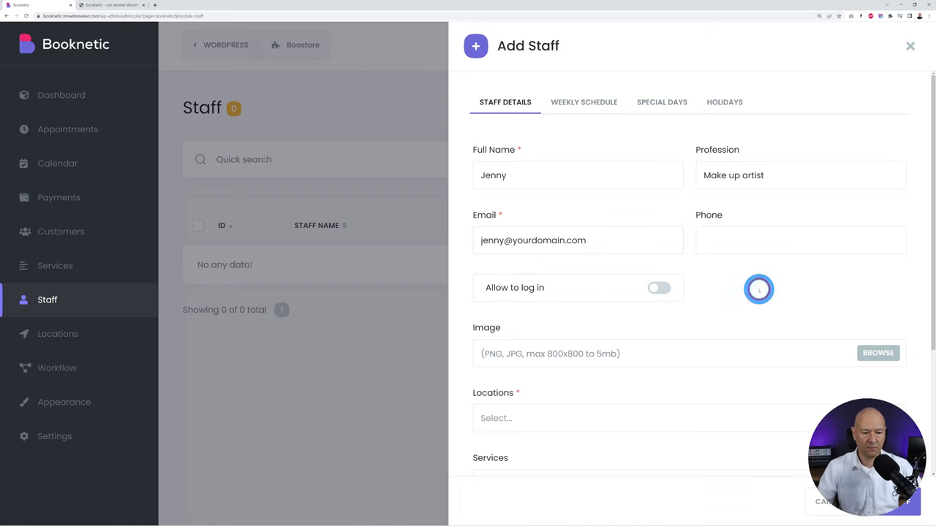
pyautogui.click(745, 246)
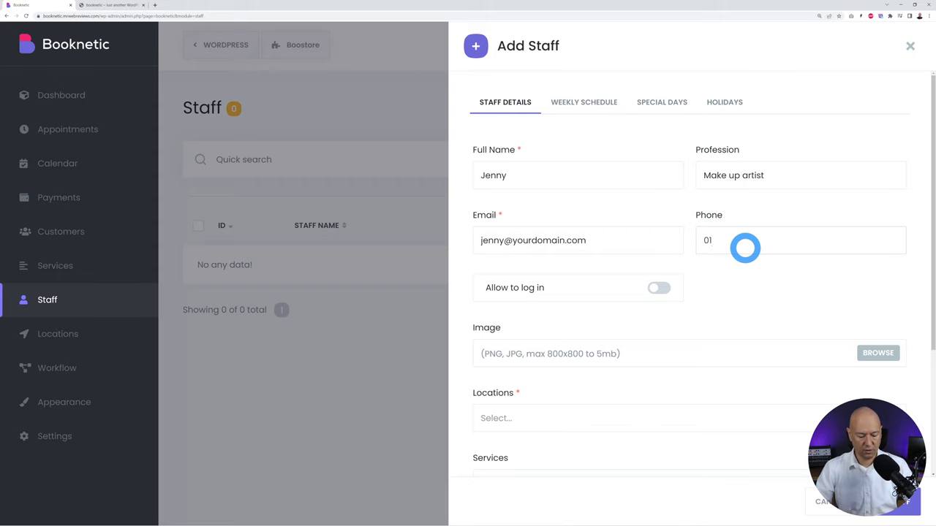
pyautogui.write('01 234 567')
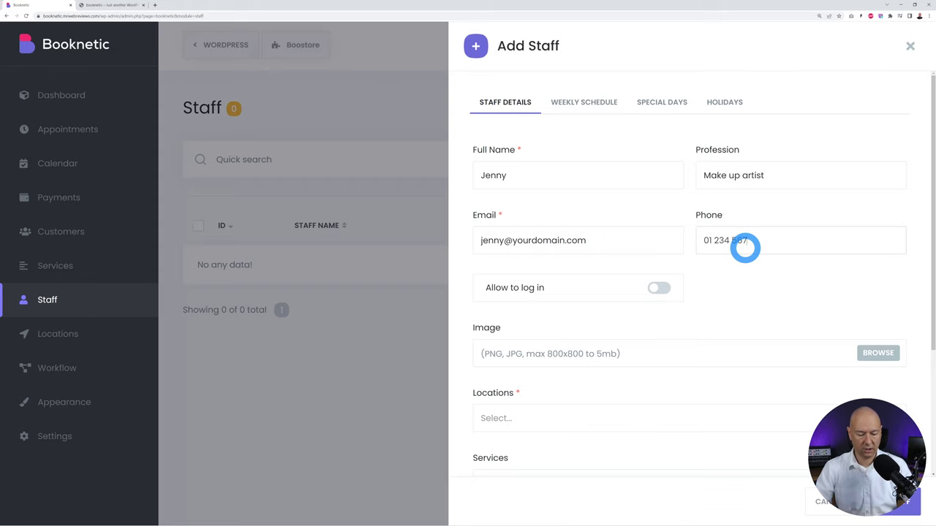
pyautogui.write('8')
pyautogui.scroll(-3, 689, 288)
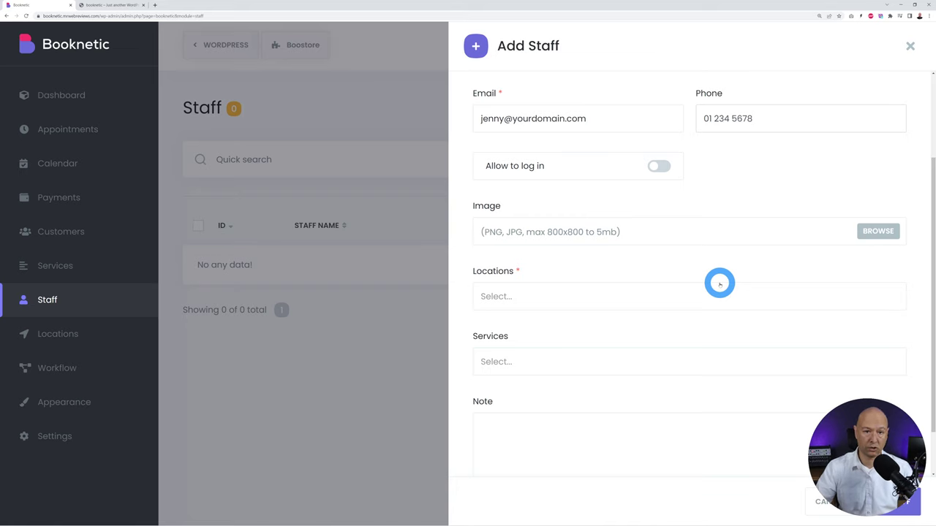
# - Upload jenny.jpg as the staff member's photo
pyautogui.click(877, 230)
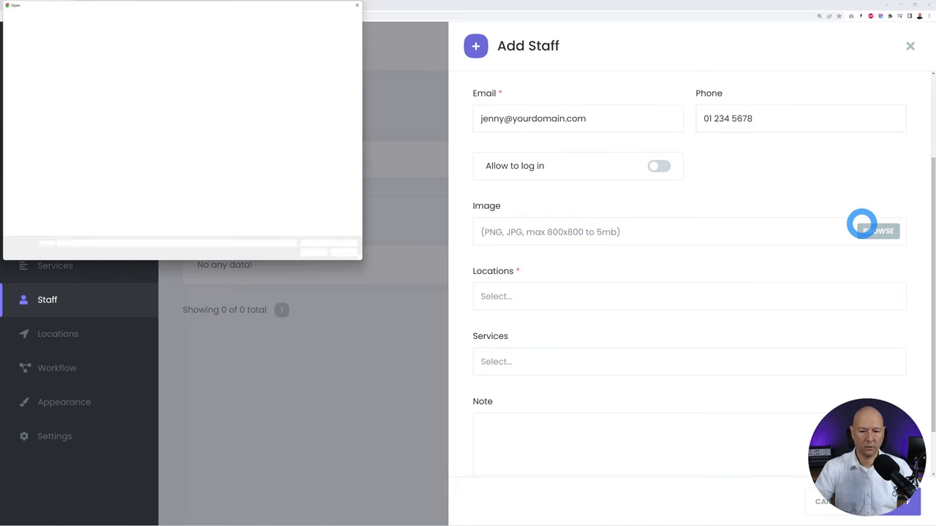
pyautogui.click(285, 65)
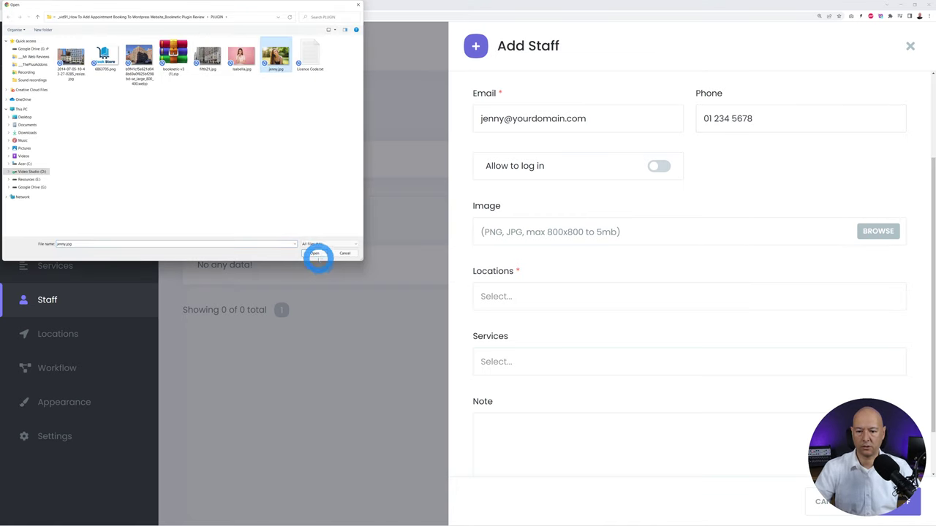
pyautogui.click(315, 253)
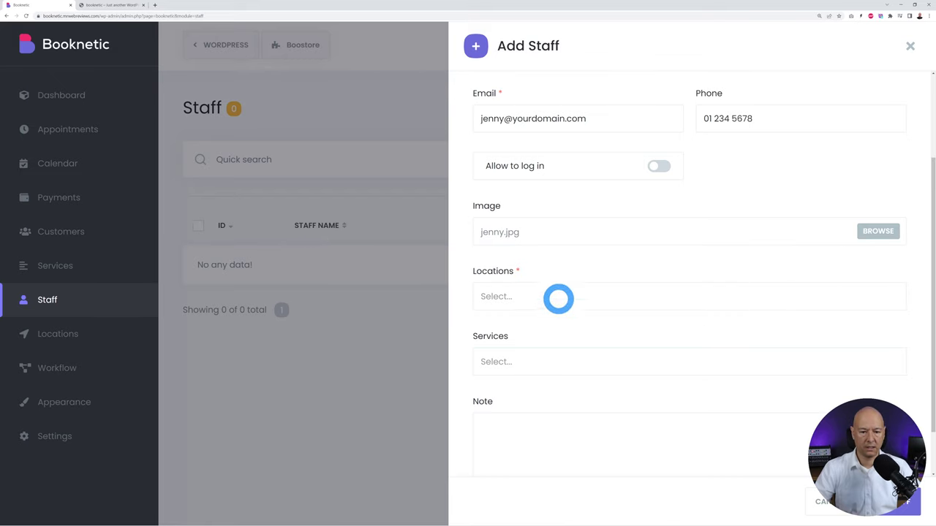
# - Assign the staff member to 5th Avenue and 22nd Avenue, leave services empty, and save
pyautogui.click(559, 297)
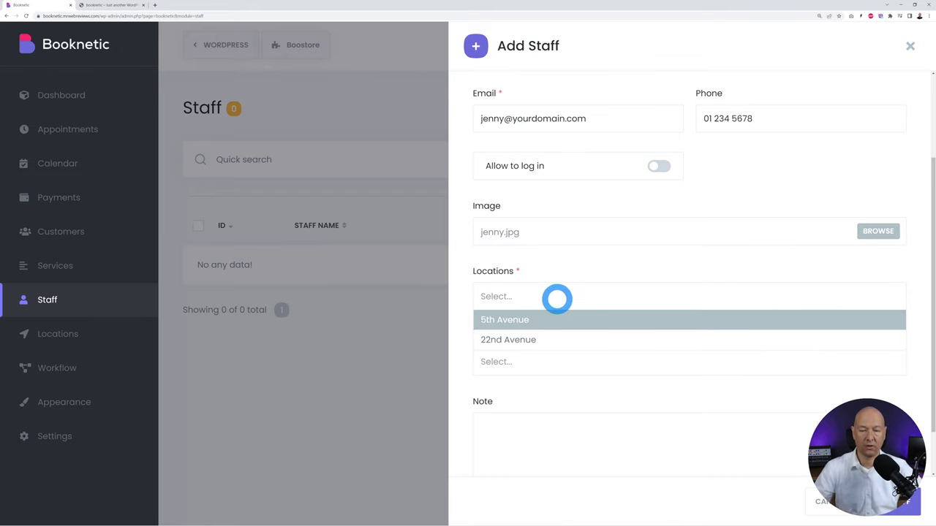
pyautogui.click(531, 319)
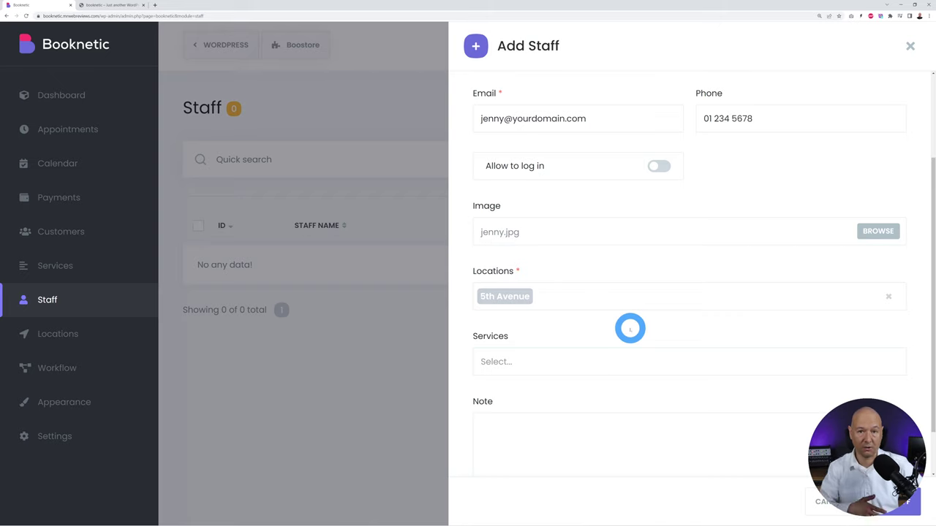
pyautogui.click(578, 296)
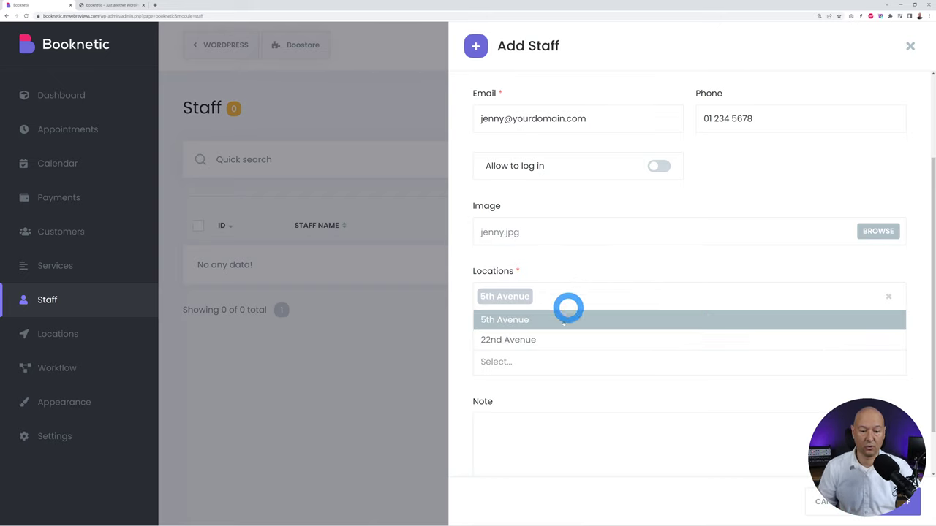
pyautogui.click(543, 342)
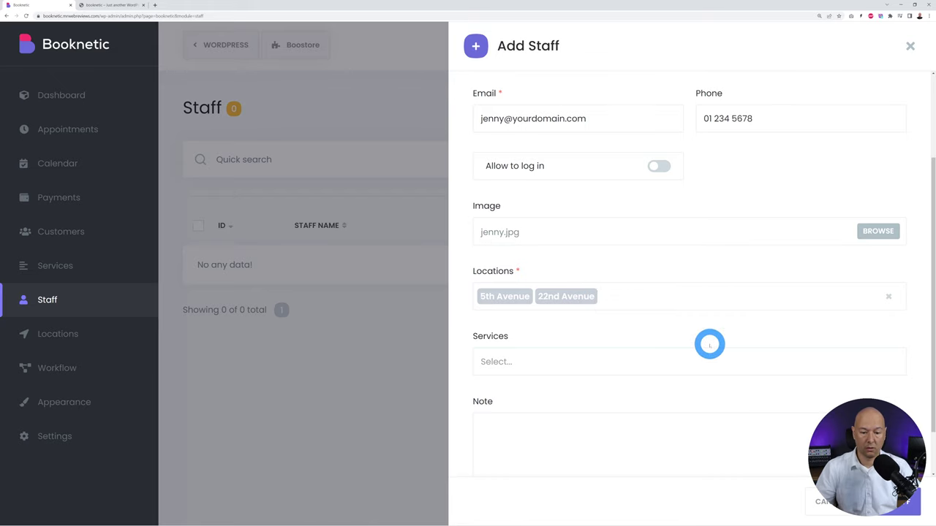
pyautogui.scroll(-1, 708, 343)
pyautogui.click(573, 313)
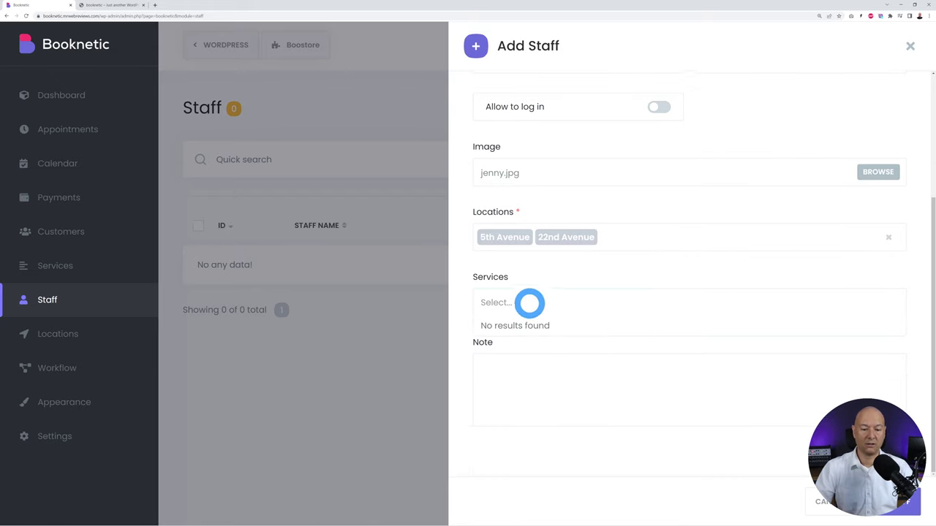
pyautogui.click(461, 300)
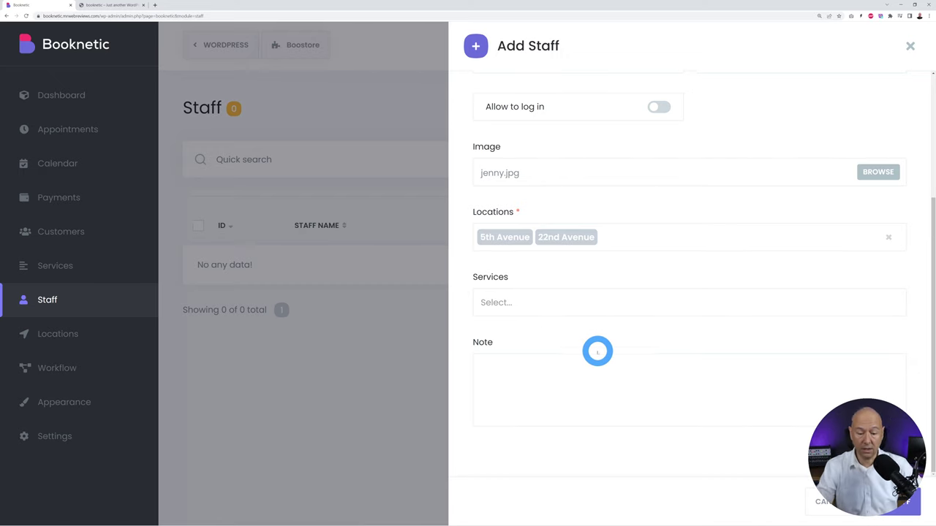
pyautogui.click(566, 377)
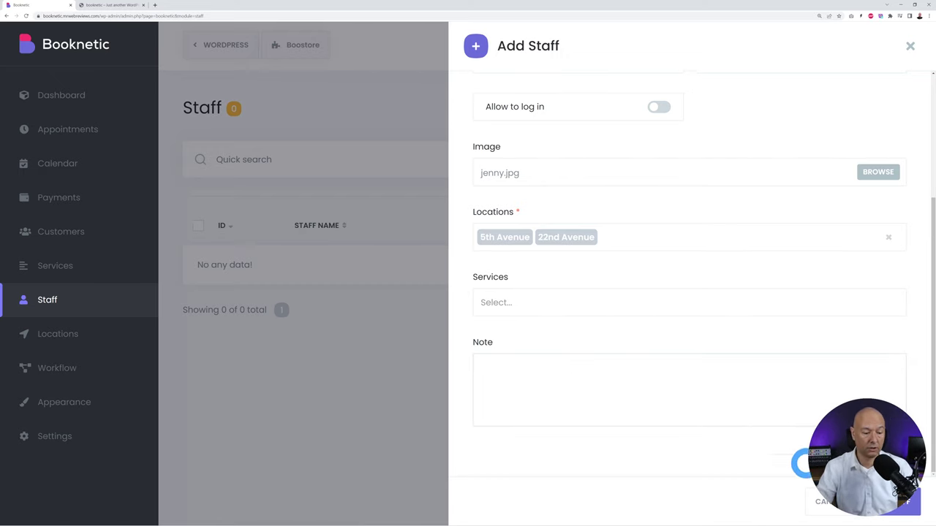
pyautogui.click(904, 504)
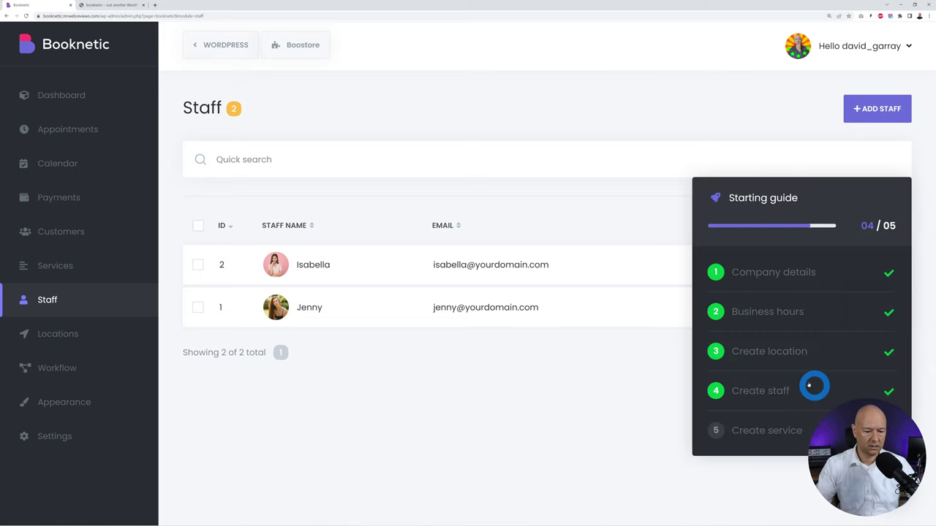
# - Go to the Services page from the starting guide's Create service item and switch to Graphic view
pyautogui.click(747, 433)
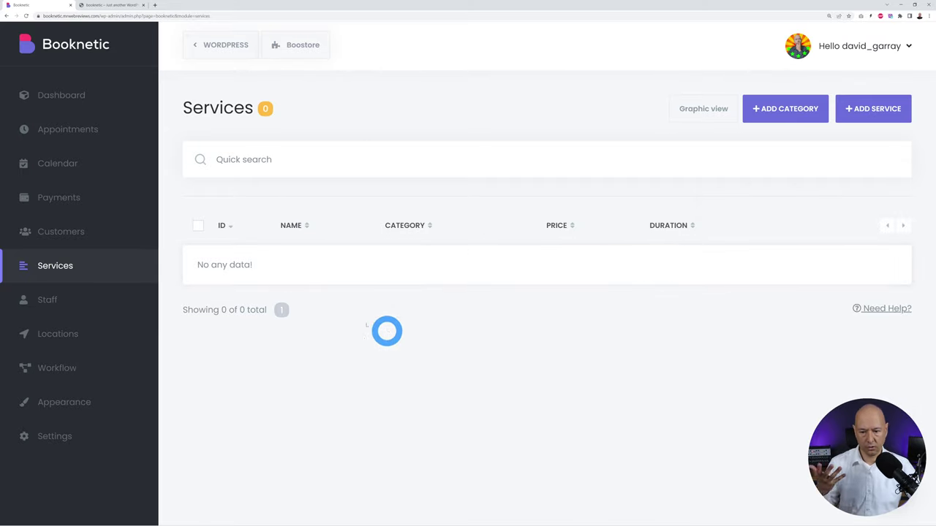
pyautogui.click(705, 112)
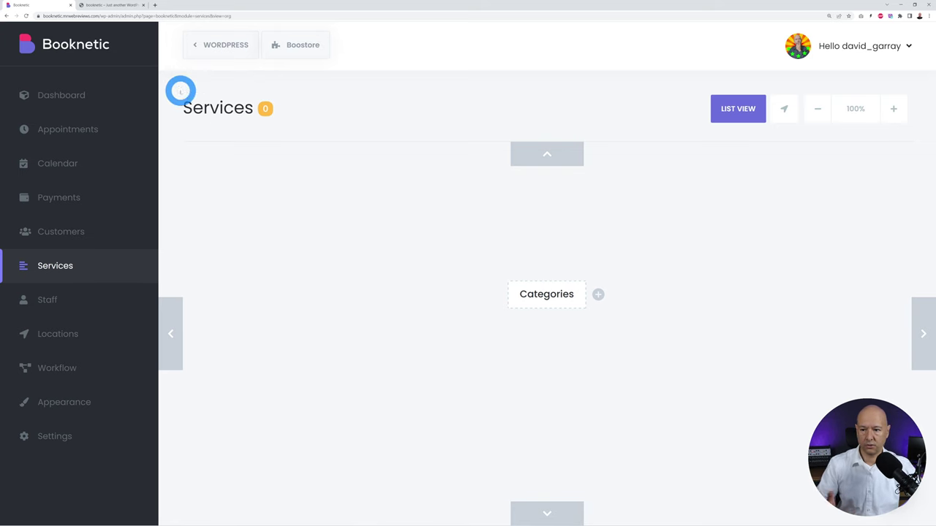
# - Check the live site's services, then add a Hairdressers Dept. category under Categories
pyautogui.click(117, 5)
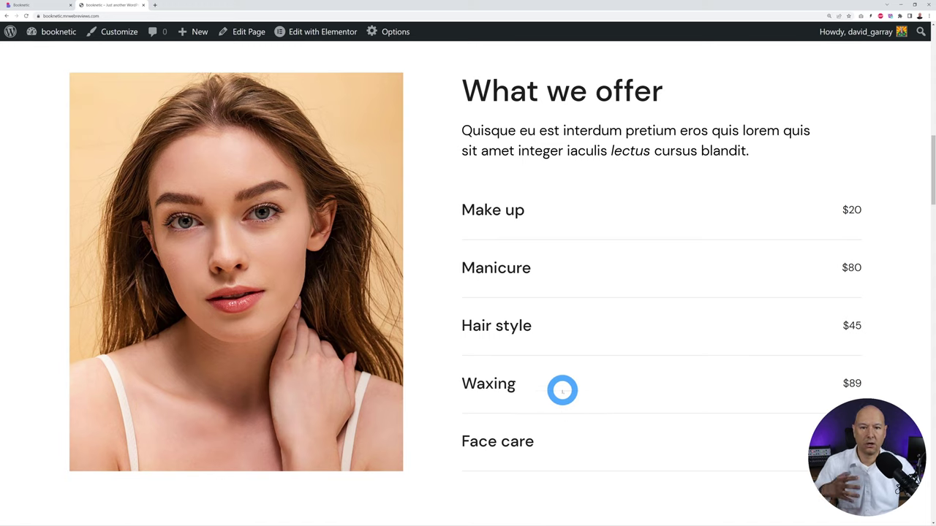
pyautogui.click(42, 5)
pyautogui.moveTo(606, 313)
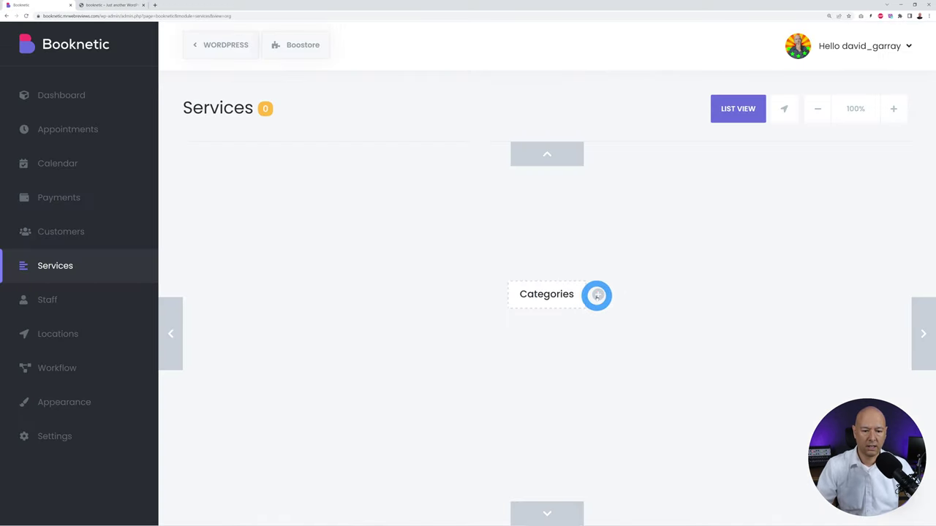
pyautogui.click(597, 294)
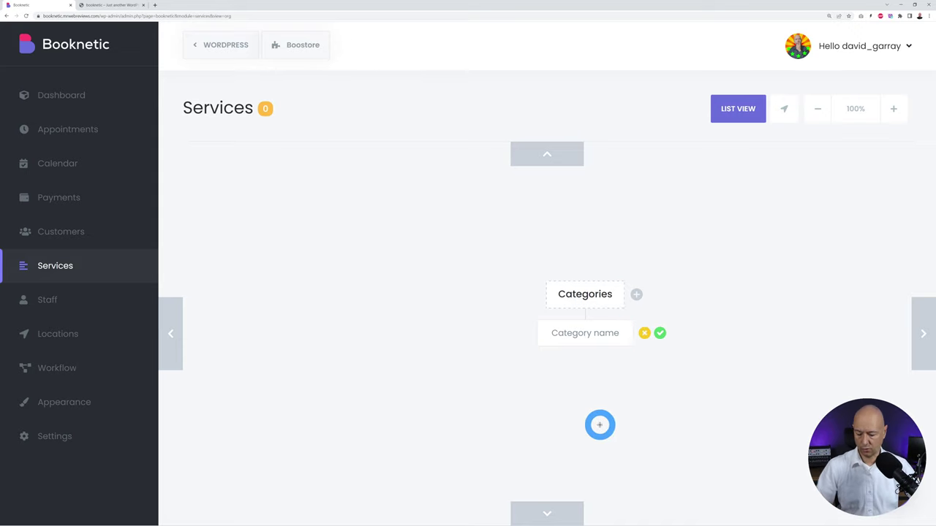
pyautogui.write('Hairdressers Dept.')
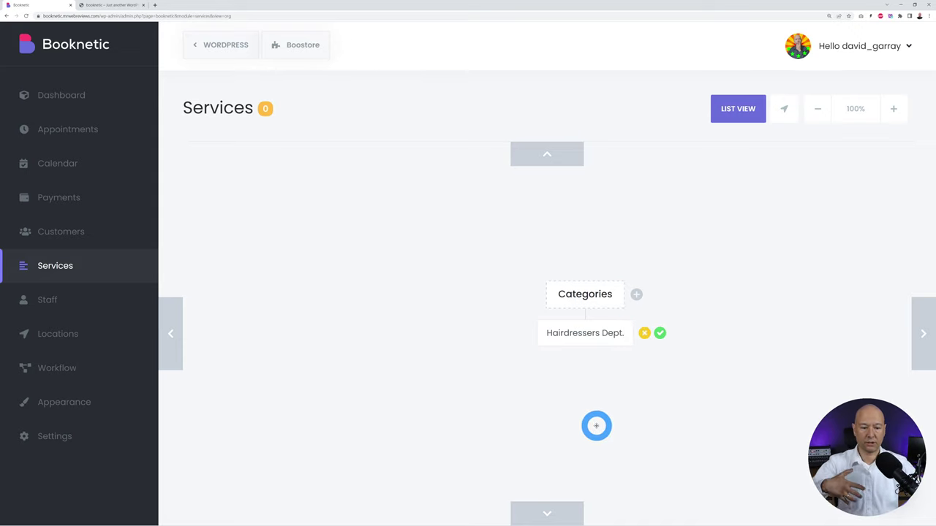
# - Add and confirm a second category, Make Up Dept., under Categories
pyautogui.click(649, 300)
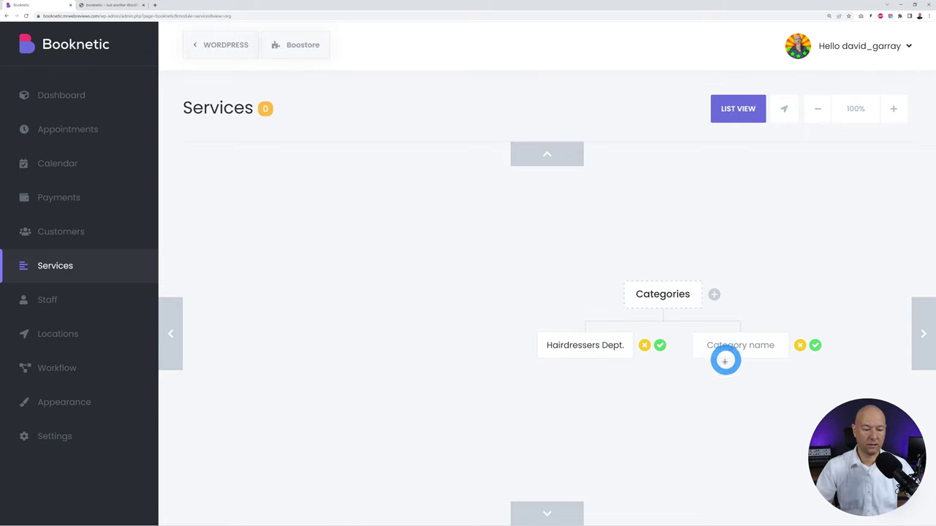
pyautogui.write('Make U')
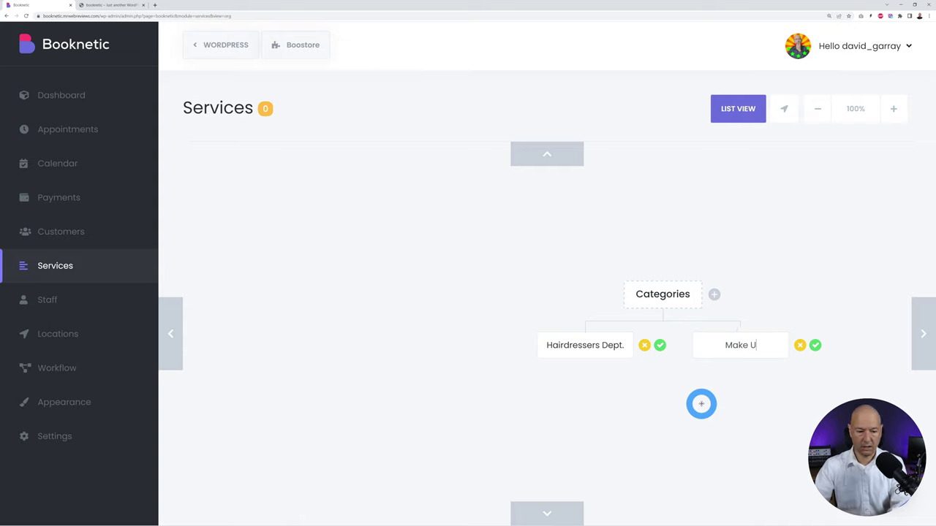
pyautogui.write('p Dept.')
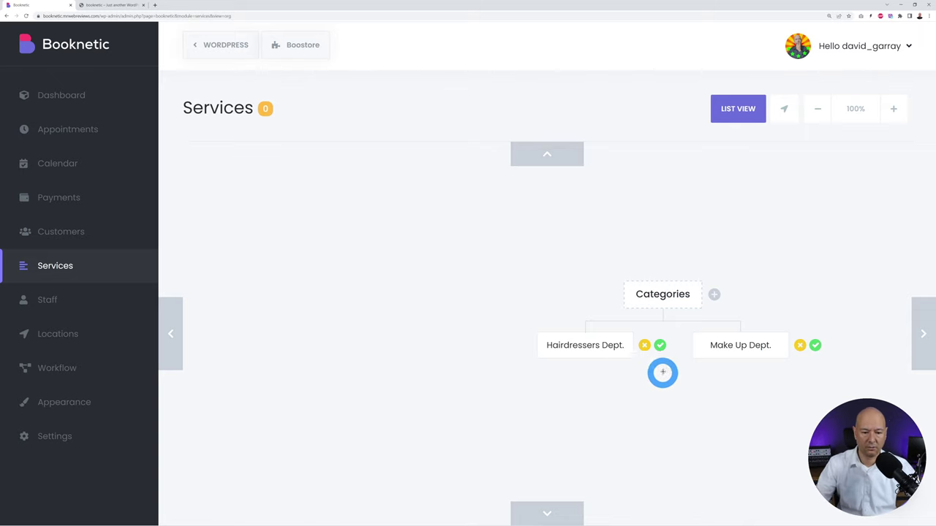
pyautogui.moveTo(664, 356)
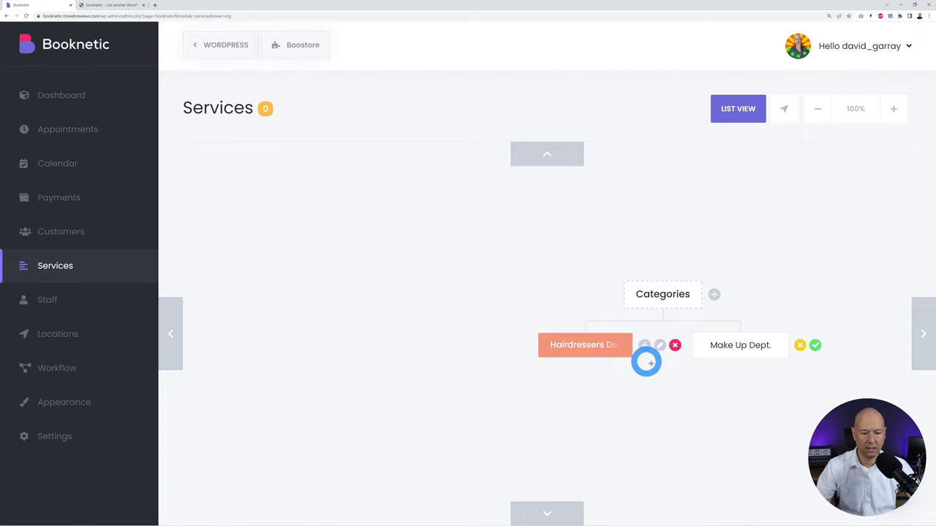
pyautogui.click(816, 346)
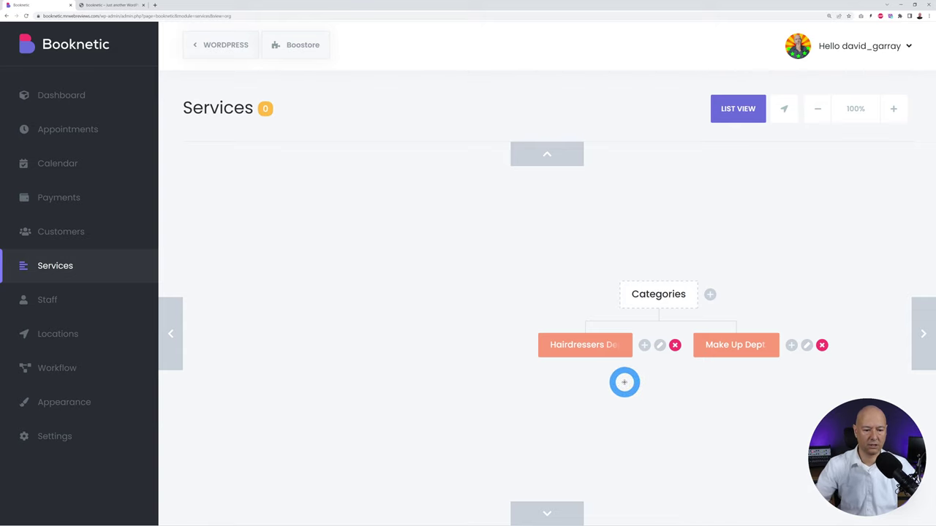
pyautogui.click(785, 110)
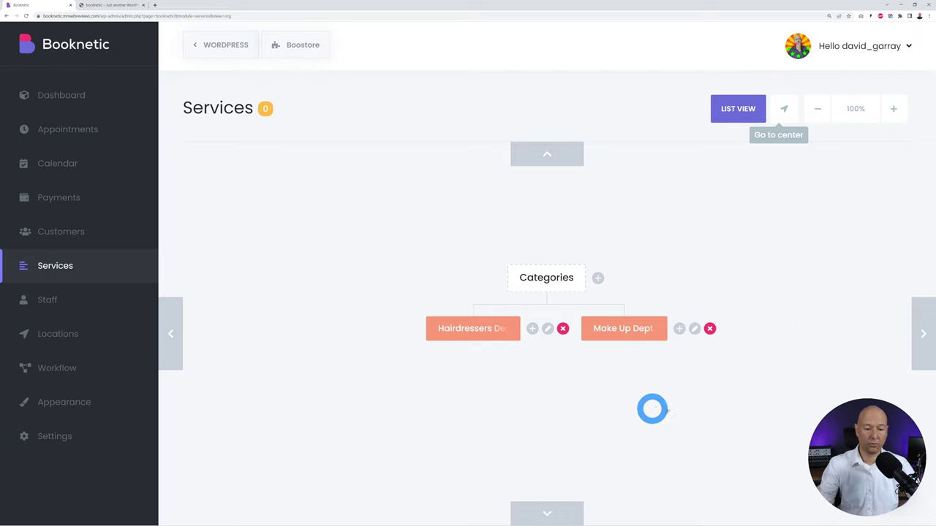
pyautogui.click(784, 117)
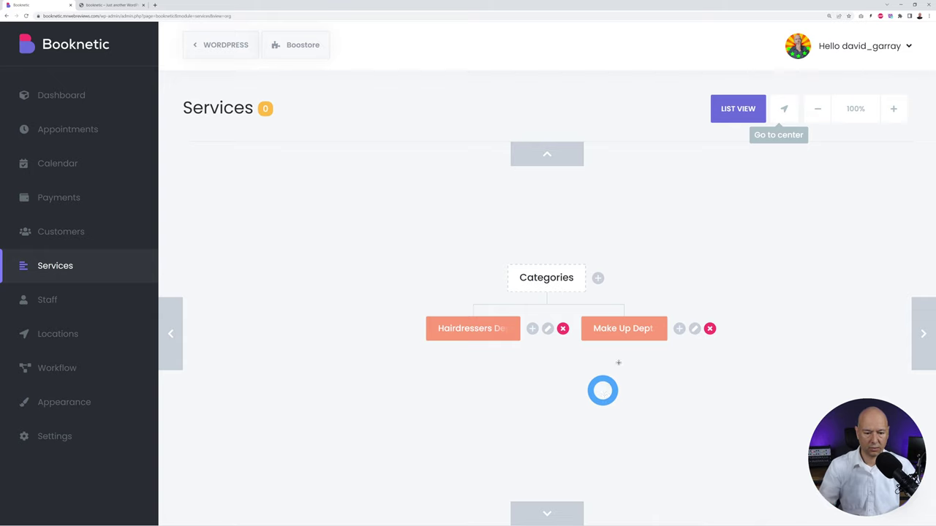
pyautogui.click(532, 330)
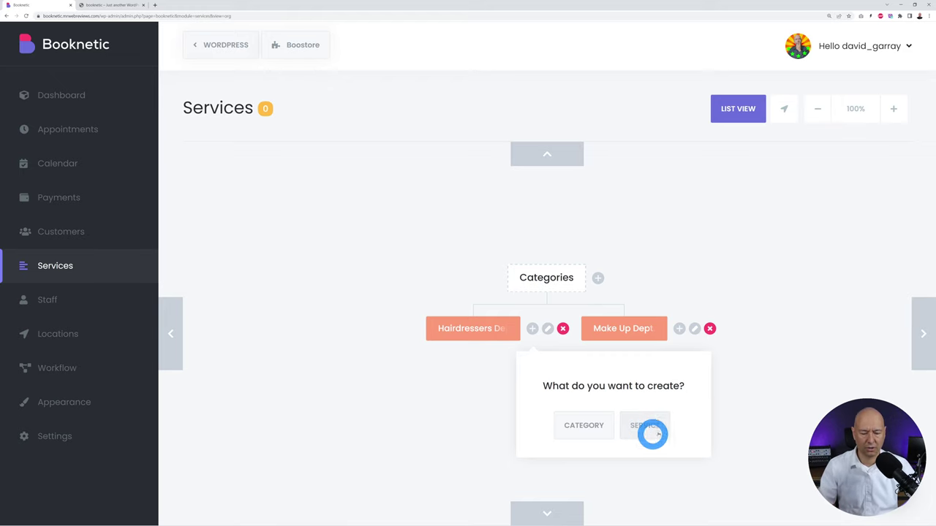
# - Create the Hairdressers Dept. service Normal Haircut, priced at 50 with a 45m duration
pyautogui.click(648, 430)
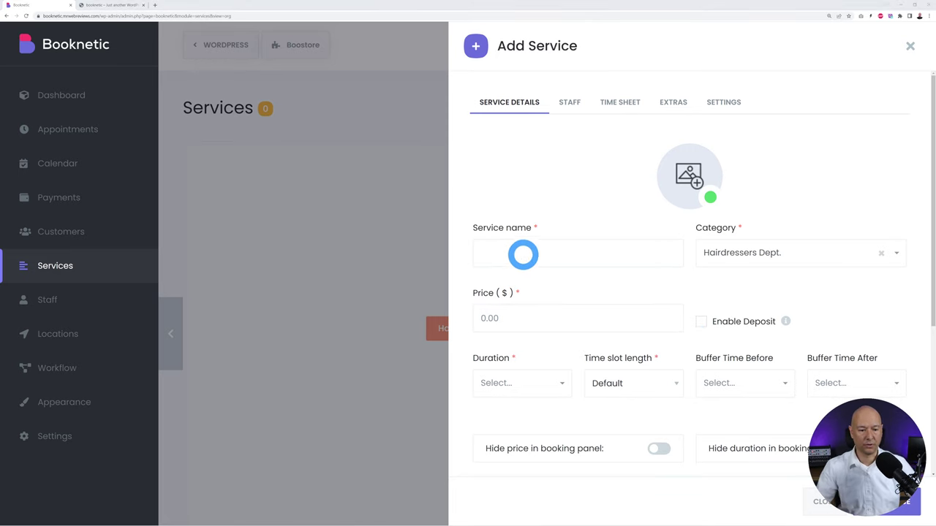
pyautogui.click(537, 253)
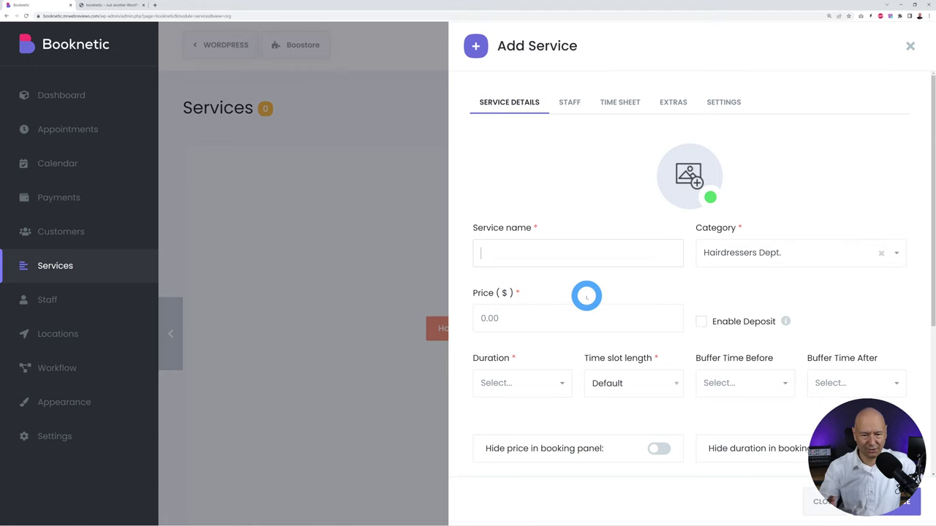
pyautogui.write('Normal Haircut')
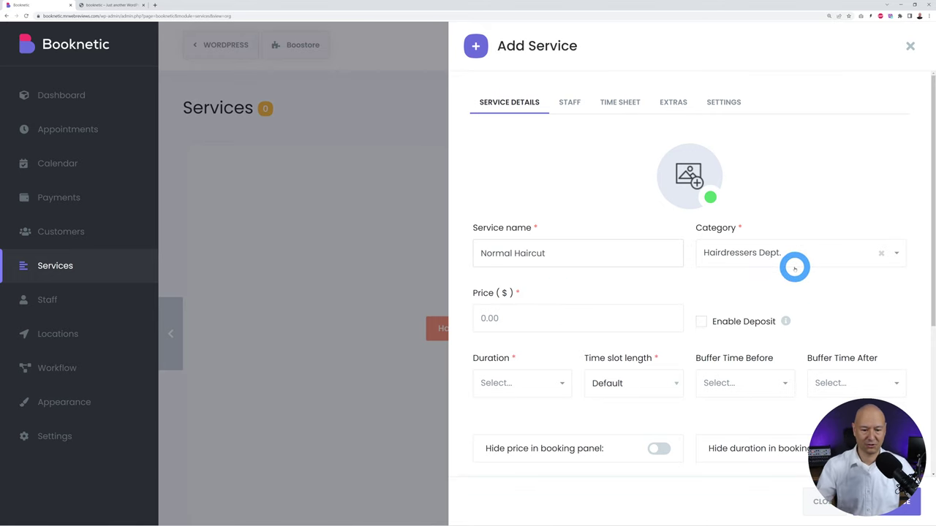
pyautogui.click(532, 321)
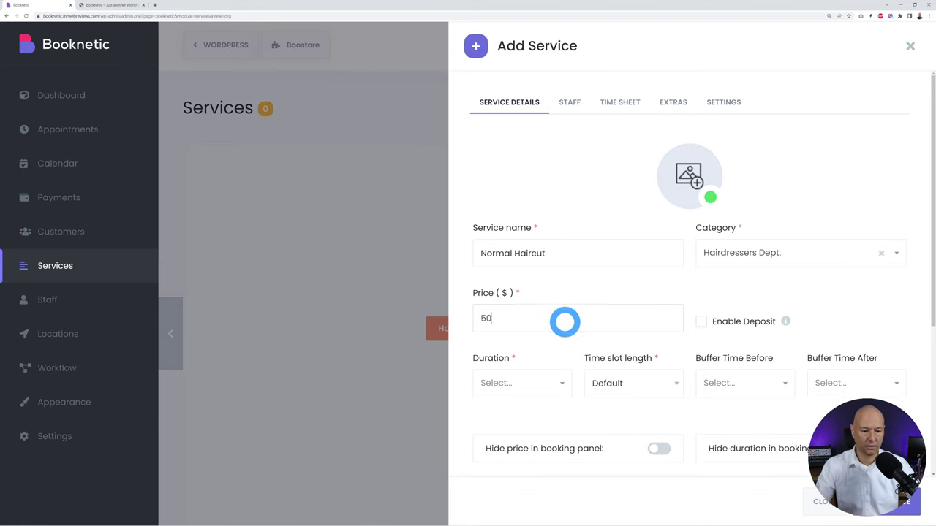
pyautogui.scroll(-1, 577, 314)
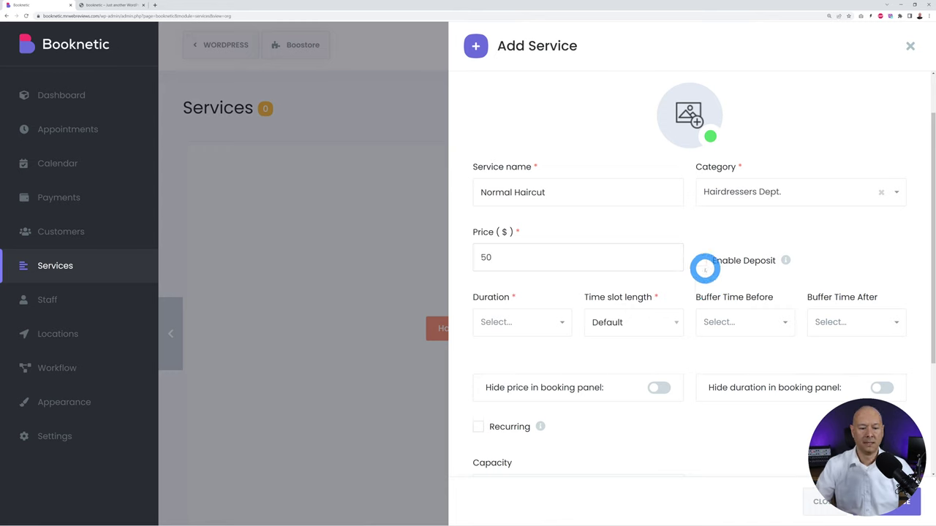
pyautogui.scroll(-3, 704, 267)
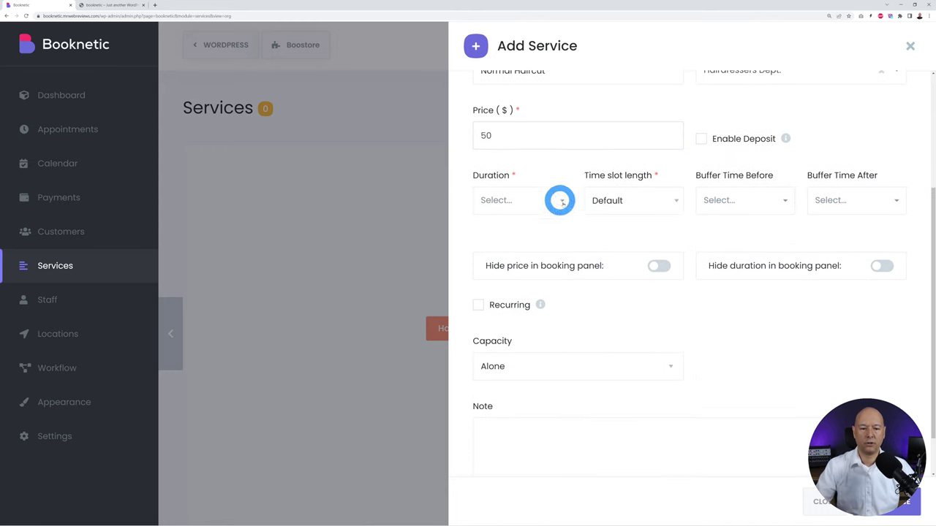
pyautogui.click(561, 199)
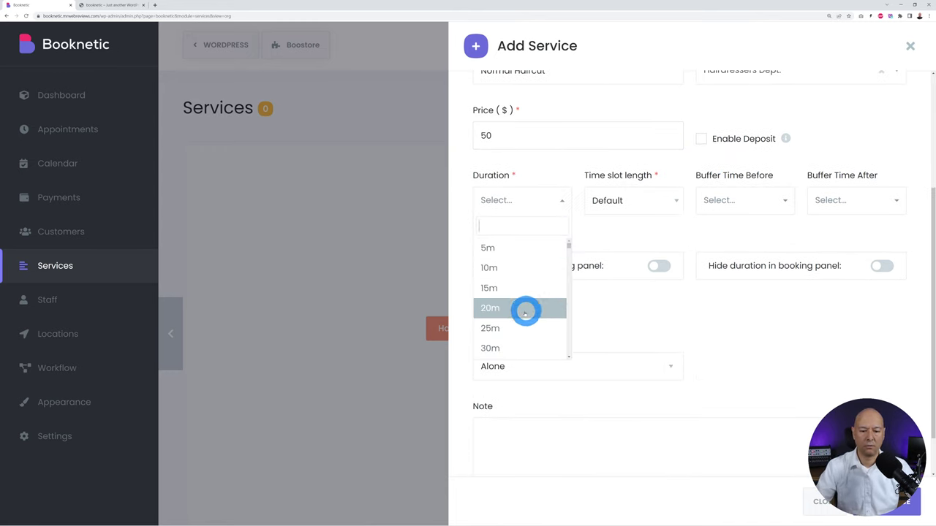
pyautogui.scroll(-1, 525, 309)
pyautogui.scroll(-2, 513, 292)
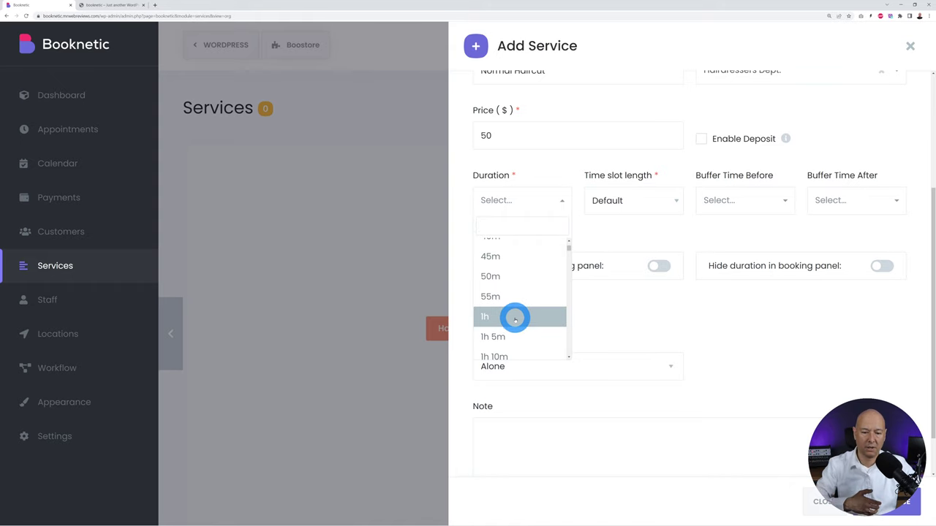
pyautogui.click(504, 257)
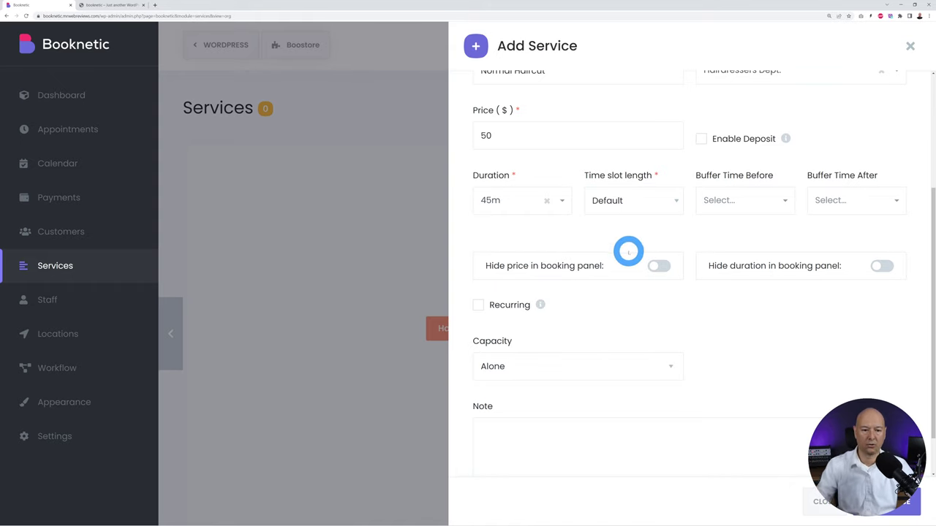
# - Match the time slot length to the service duration and set both buffer times to 0
pyautogui.click(668, 204)
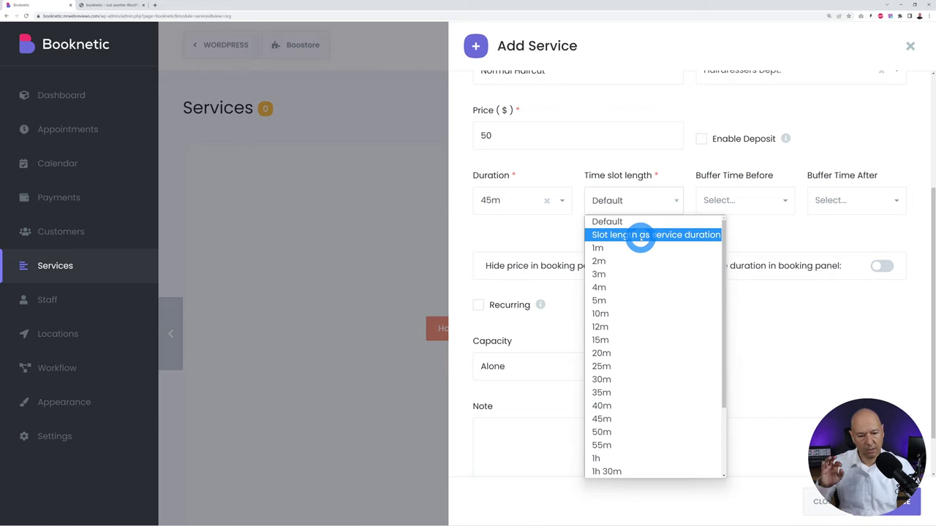
pyautogui.click(640, 236)
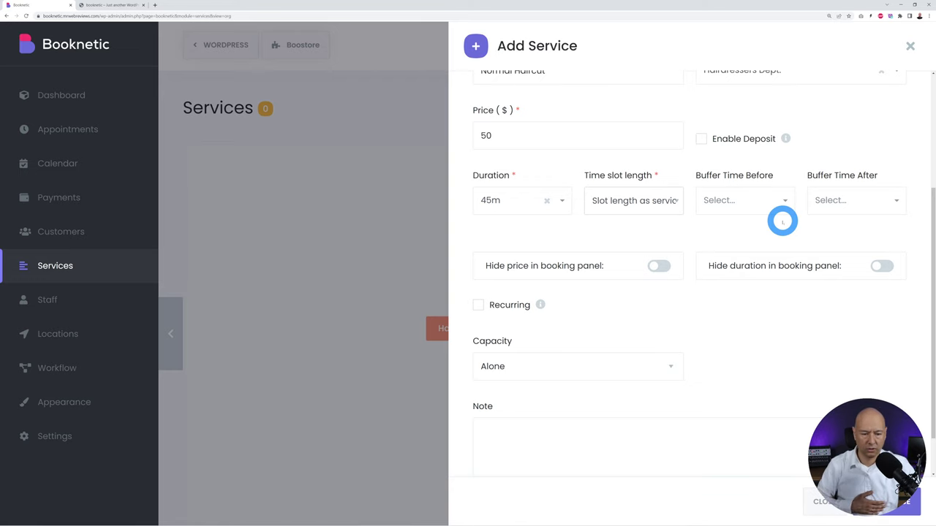
pyautogui.click(783, 201)
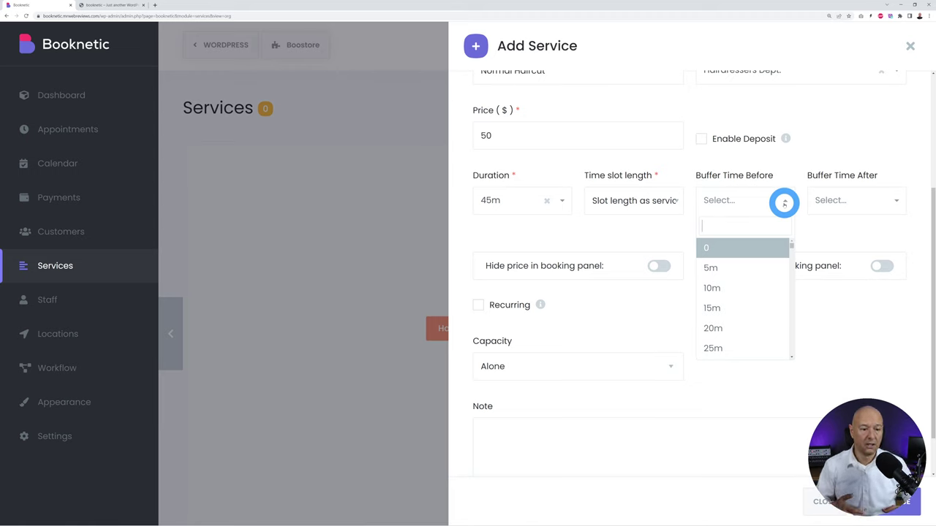
pyautogui.click(734, 270)
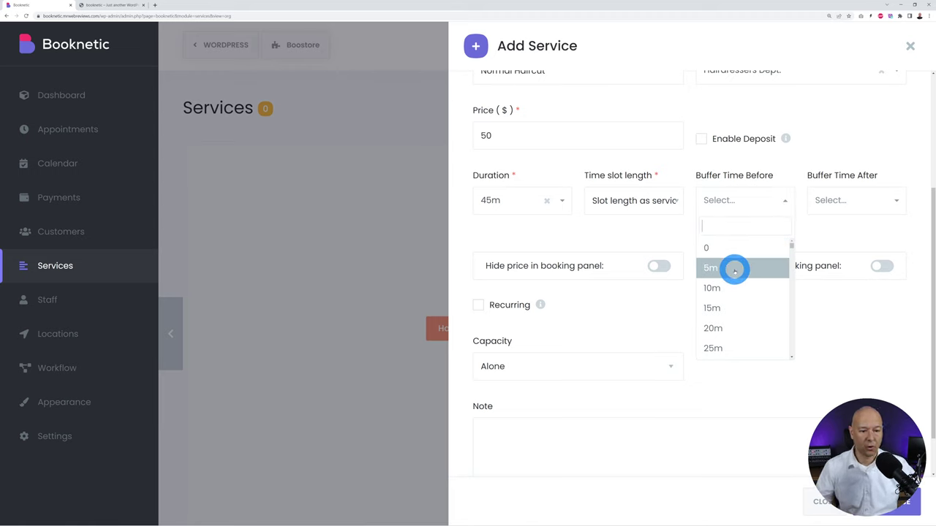
pyautogui.click(674, 238)
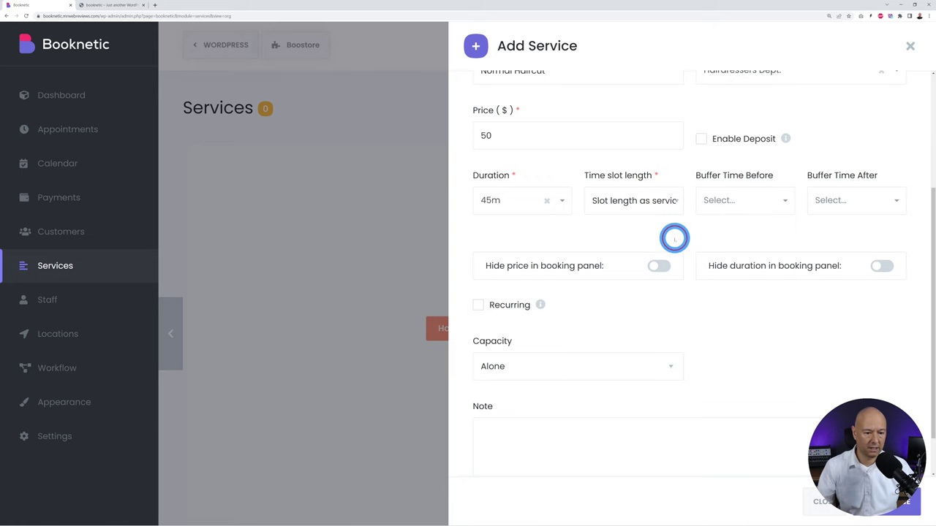
pyautogui.click(761, 207)
pyautogui.click(727, 251)
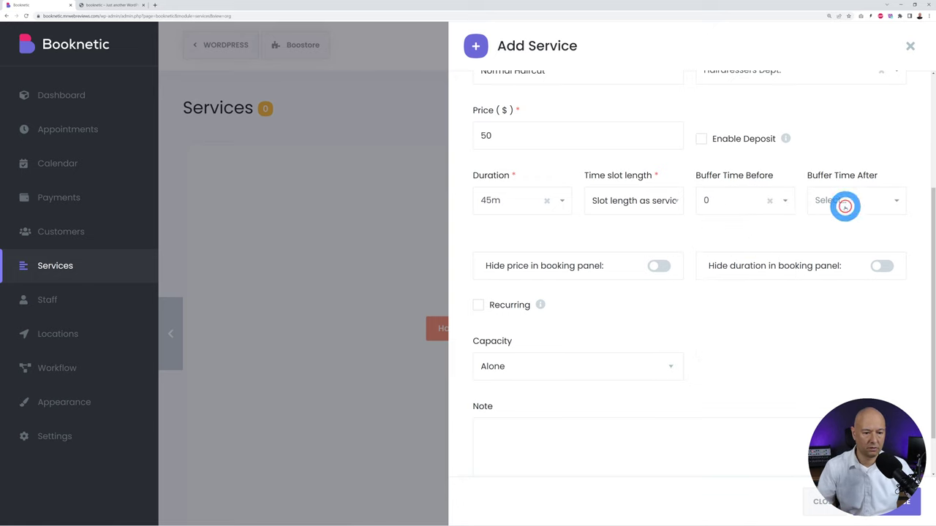
pyautogui.click(845, 206)
pyautogui.click(827, 249)
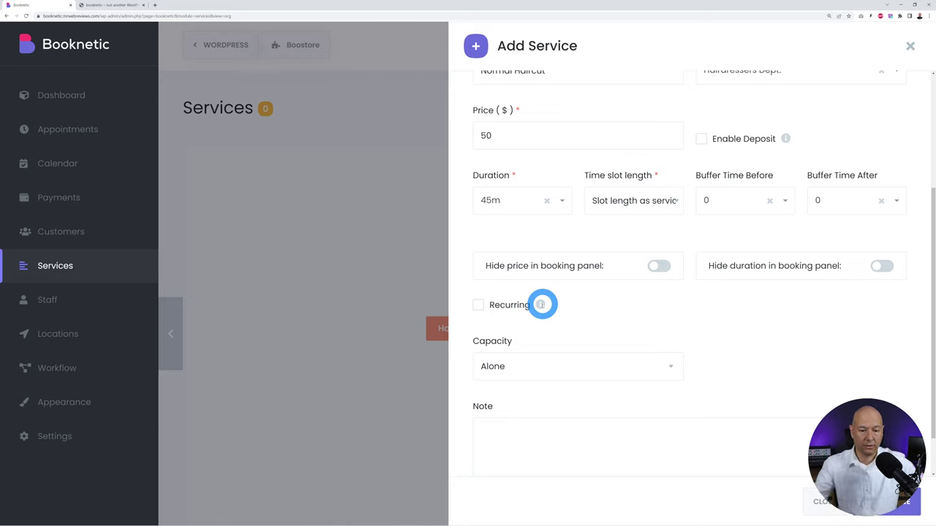
pyautogui.moveTo(541, 304)
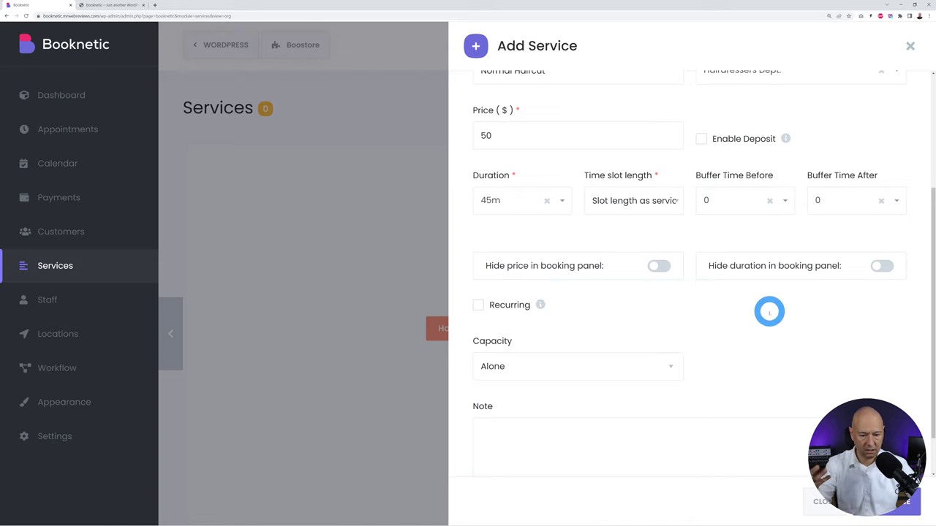
pyautogui.scroll(-1, 729, 324)
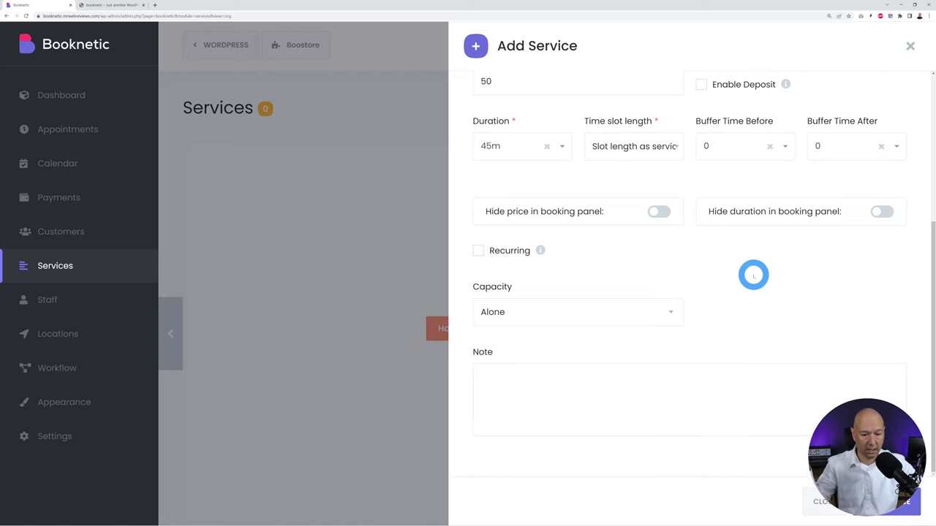
# - Switch the service capacity to Group, then back to Alone
pyautogui.click(667, 312)
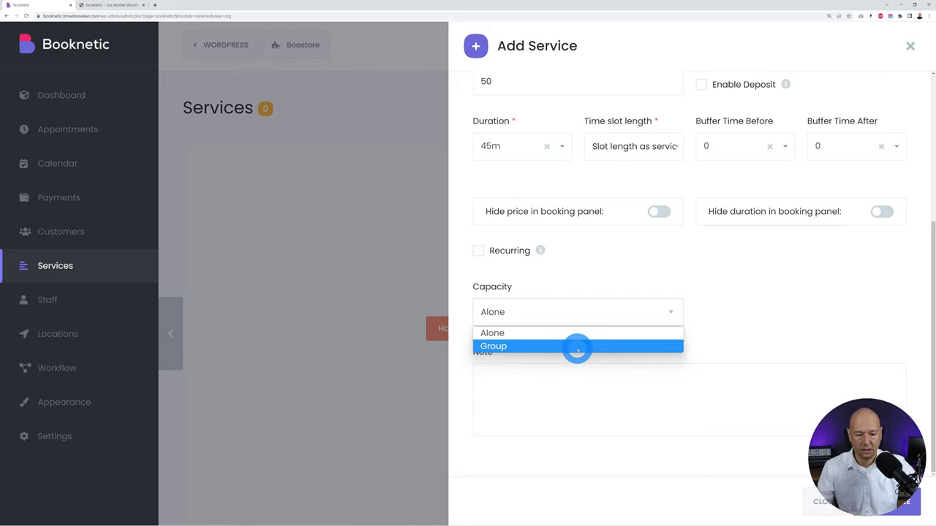
pyautogui.click(577, 348)
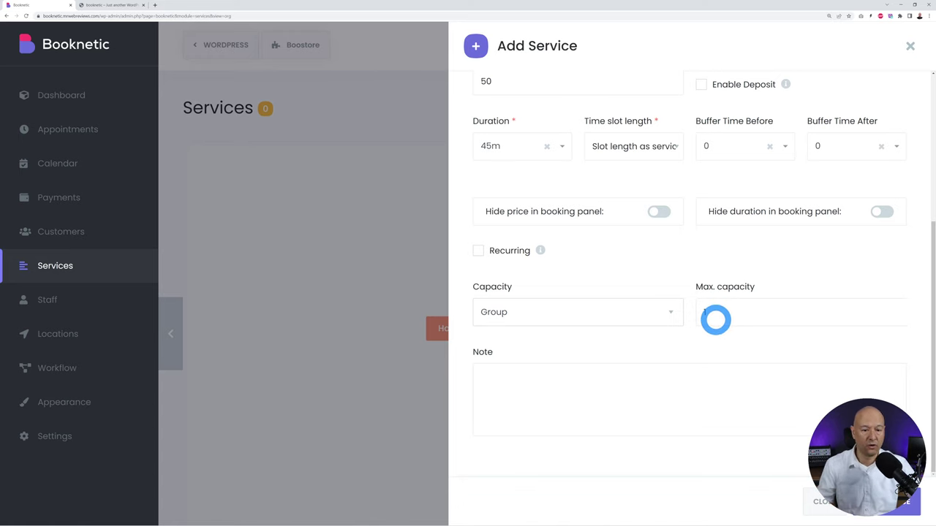
pyautogui.click(670, 316)
pyautogui.click(560, 333)
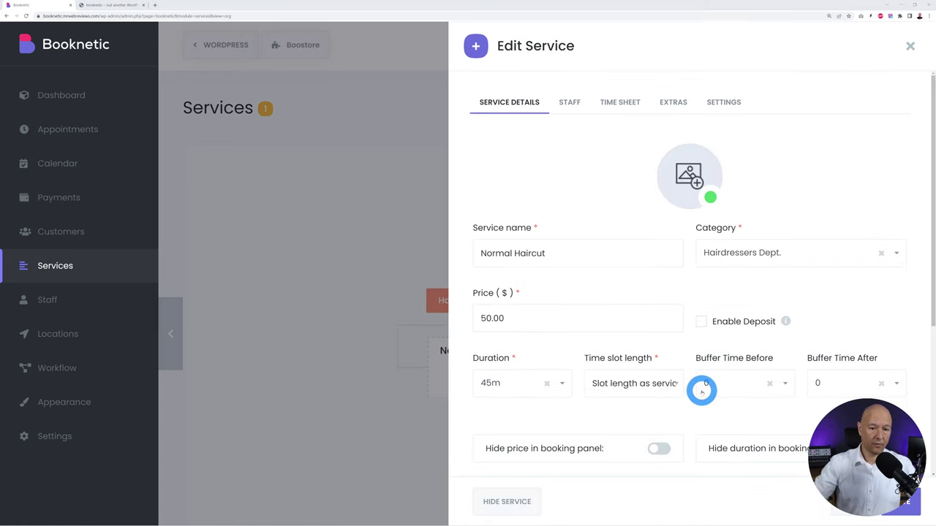
# - On the Staff tab, keep Jenny and give her a specific price of 80
pyautogui.click(576, 103)
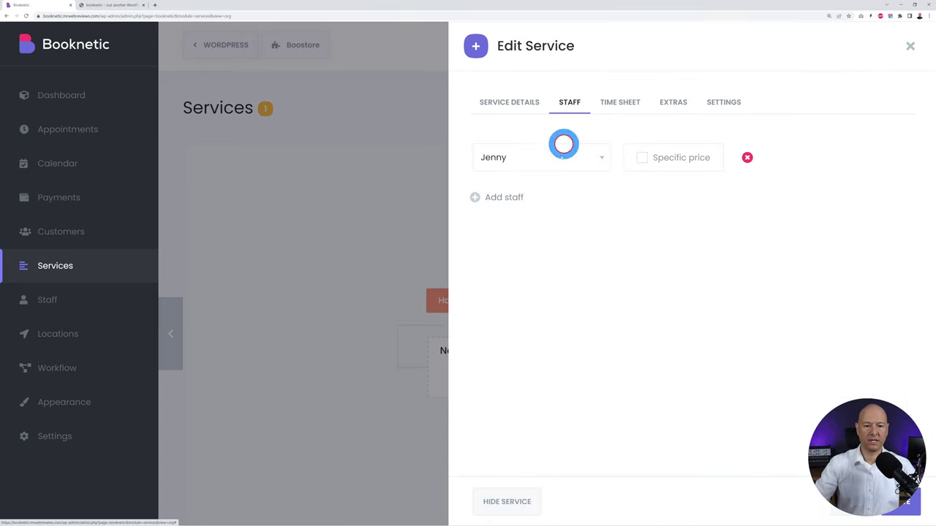
pyautogui.click(601, 151)
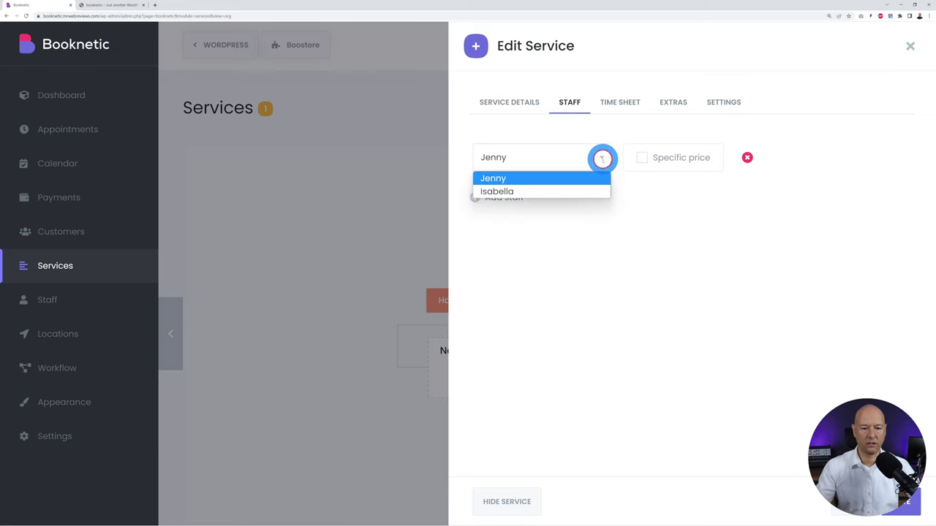
pyautogui.click(511, 179)
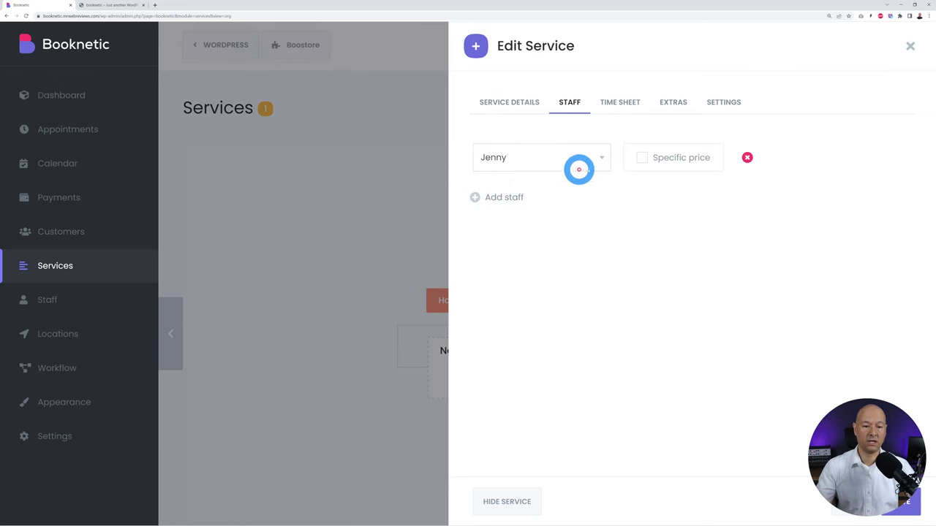
pyautogui.click(596, 158)
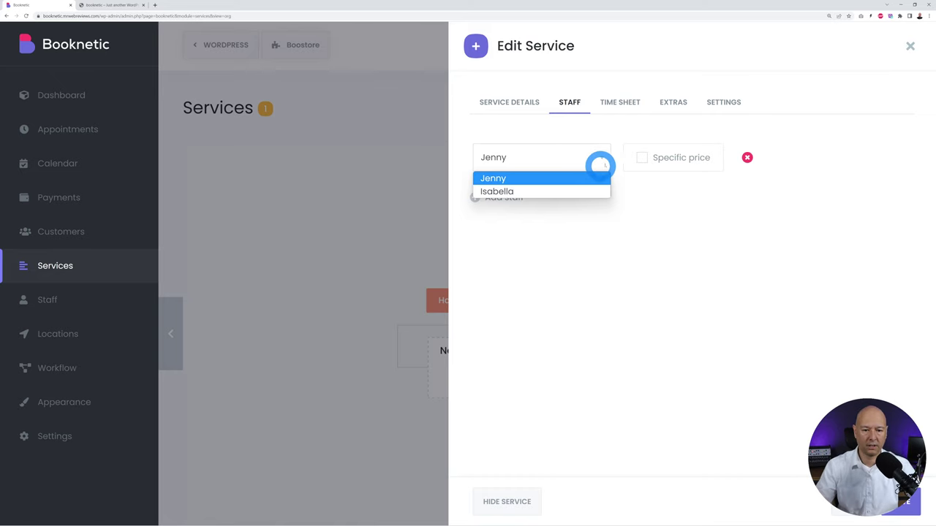
pyautogui.click(538, 181)
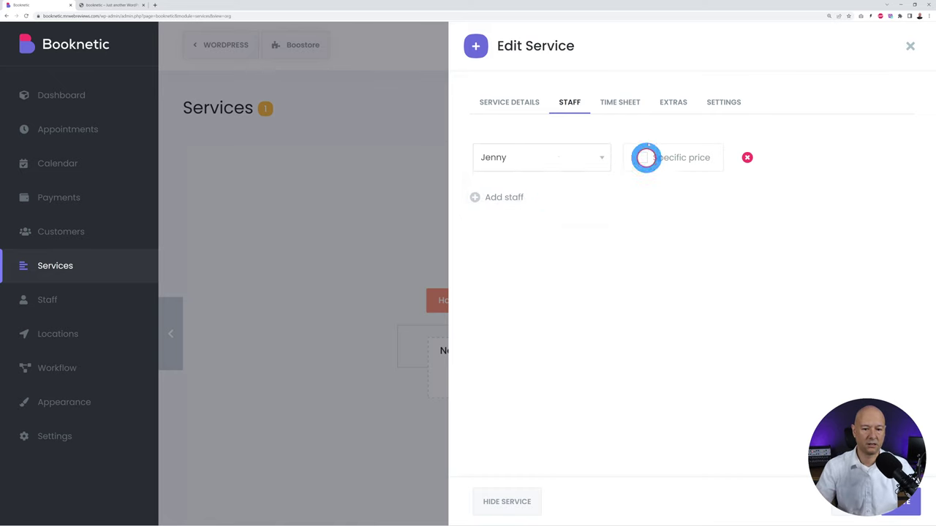
pyautogui.click(644, 160)
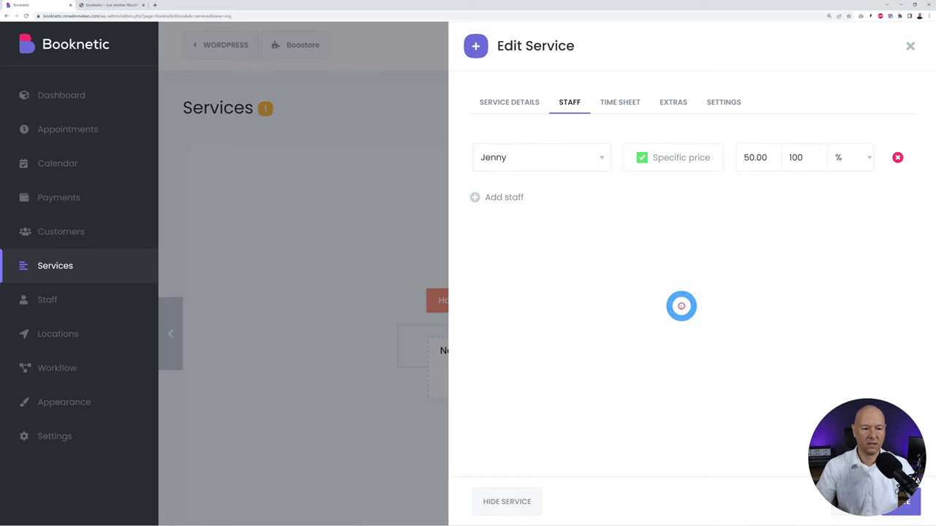
pyautogui.click(746, 158)
pyautogui.doubleClick(747, 158)
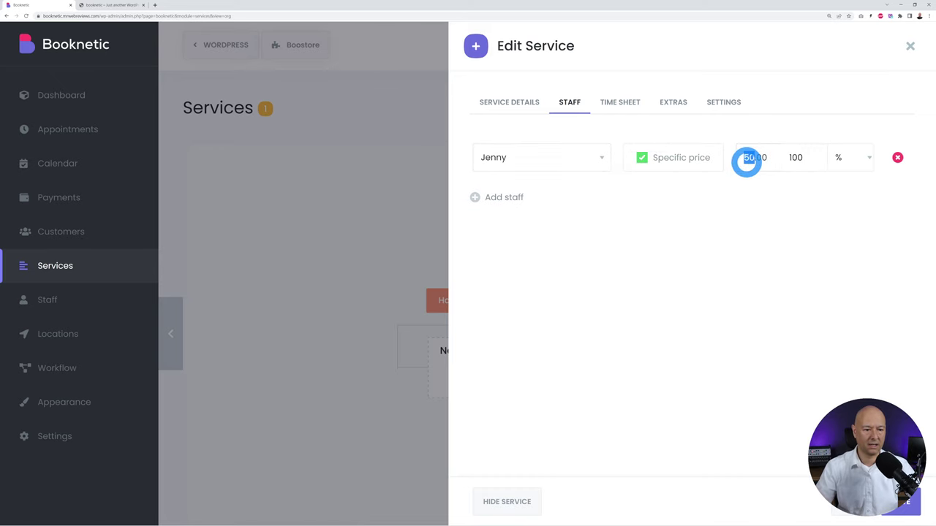
pyautogui.write('80')
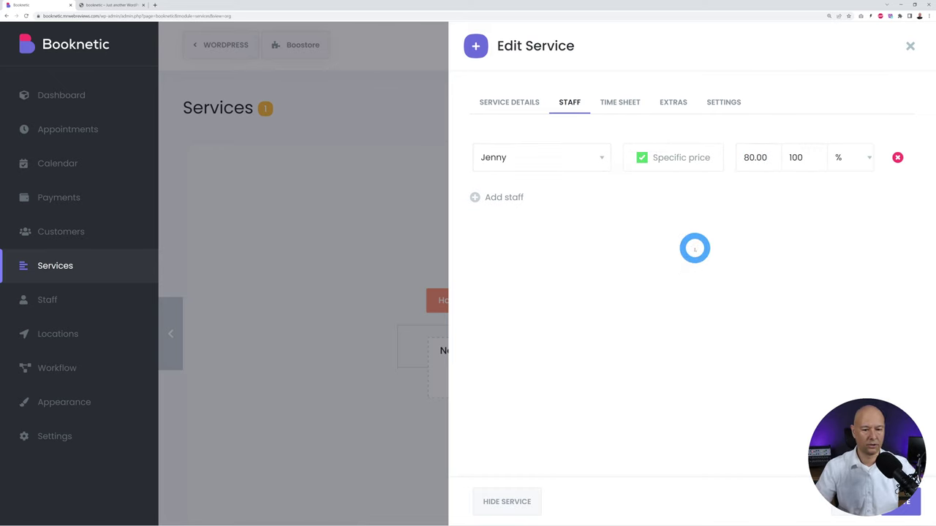
# - Add Isabella as a second staff member with a specific price of 50
pyautogui.click(502, 197)
pyautogui.click(605, 205)
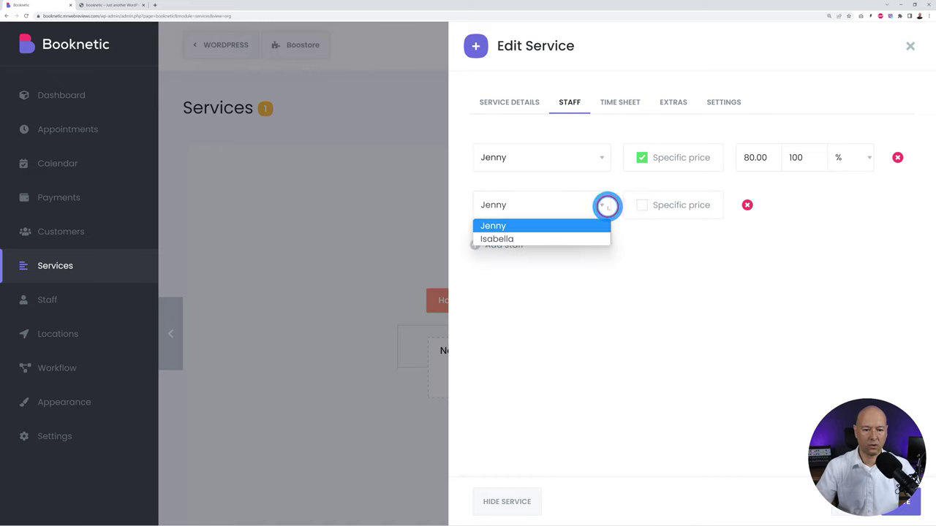
pyautogui.click(544, 239)
pyautogui.click(644, 205)
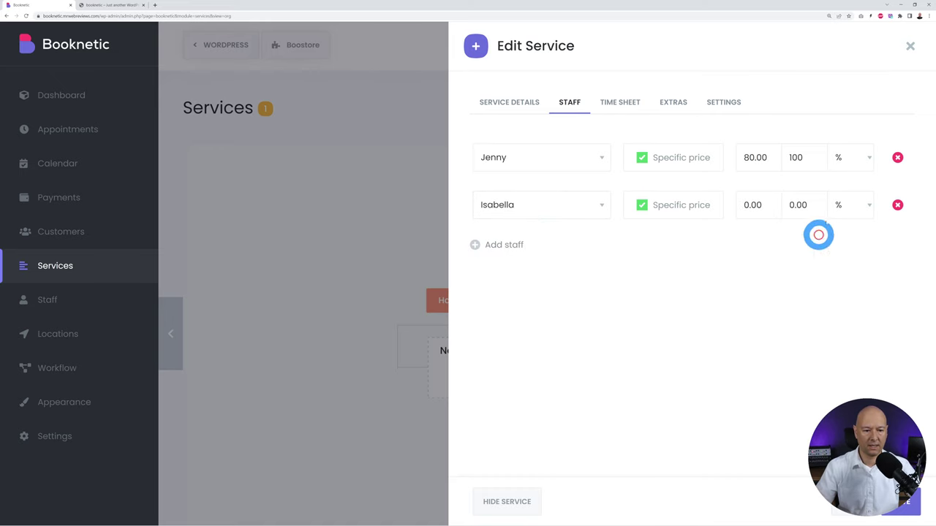
pyautogui.doubleClick(750, 200)
pyautogui.write('500')
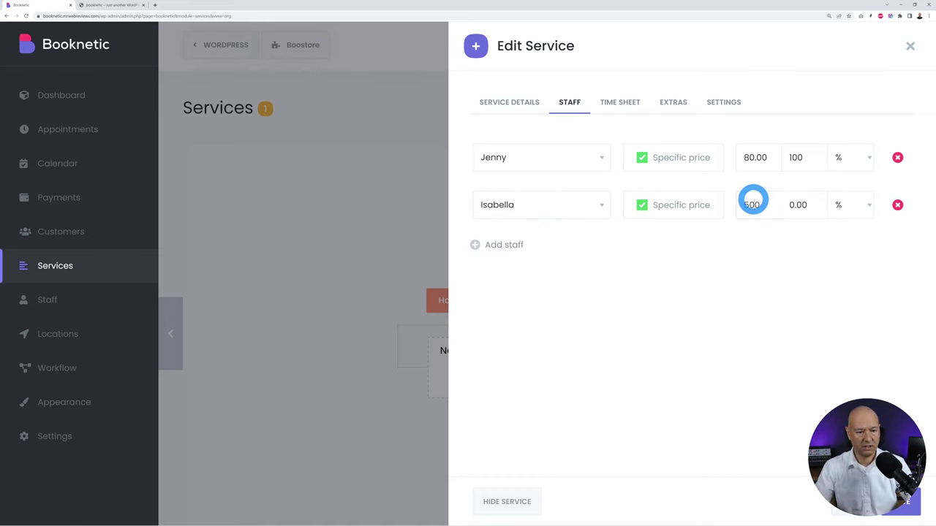
pyautogui.press('BackSpace')
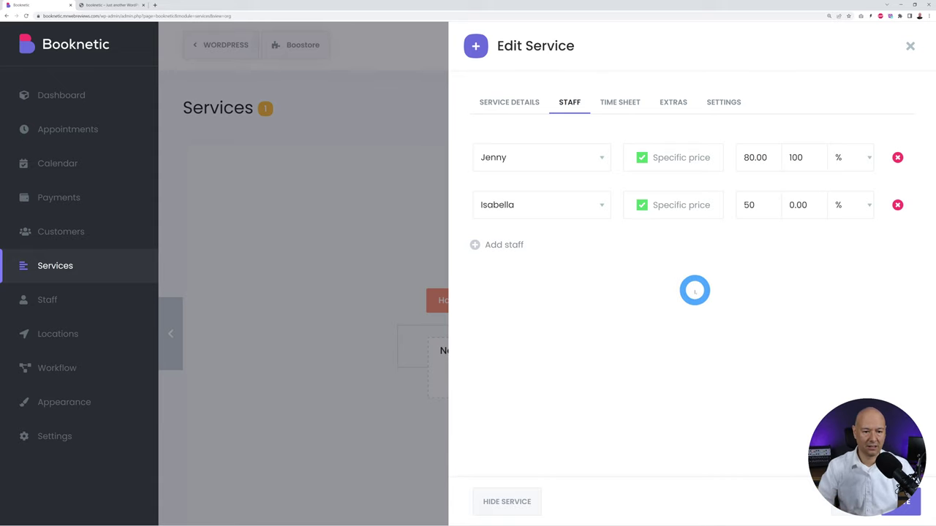
# - Enable a service-specific timesheet with Monday ending at 12:20 and Tuesday starting at 13:35
pyautogui.click(621, 103)
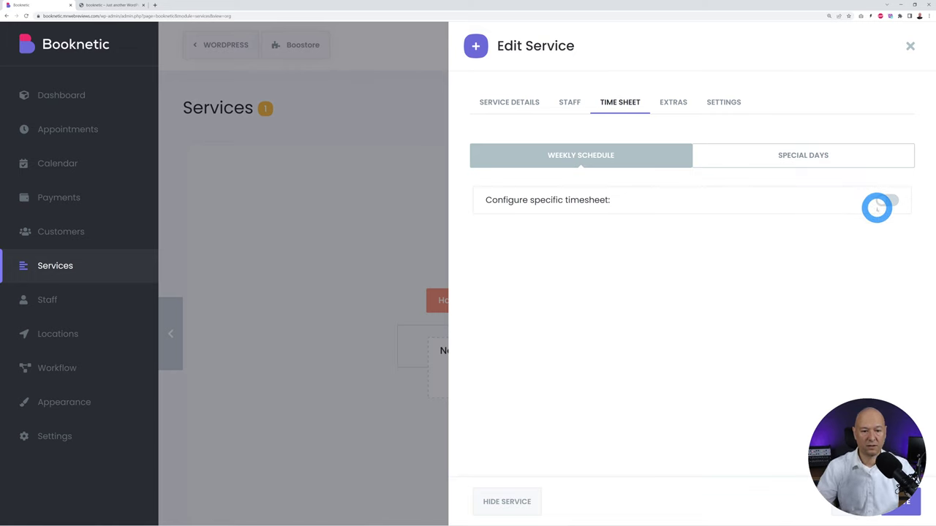
pyautogui.click(879, 203)
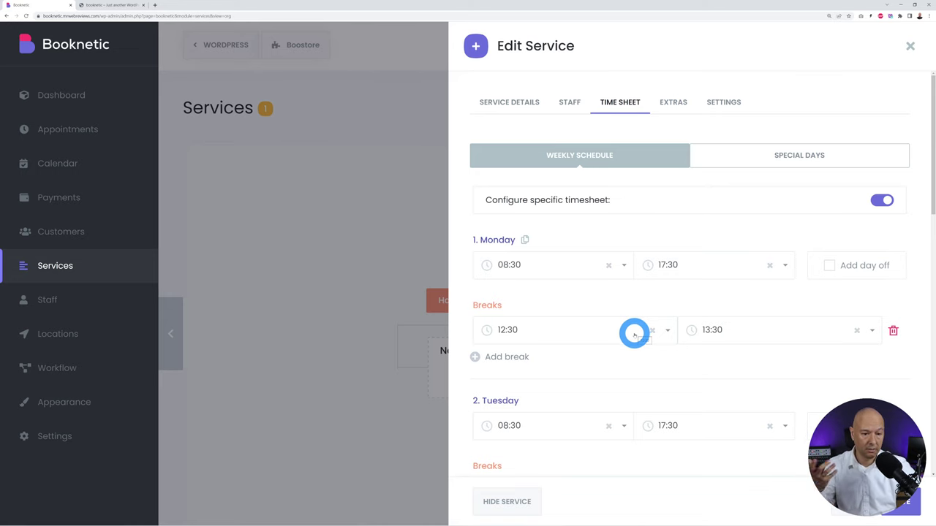
pyautogui.scroll(-1, 667, 292)
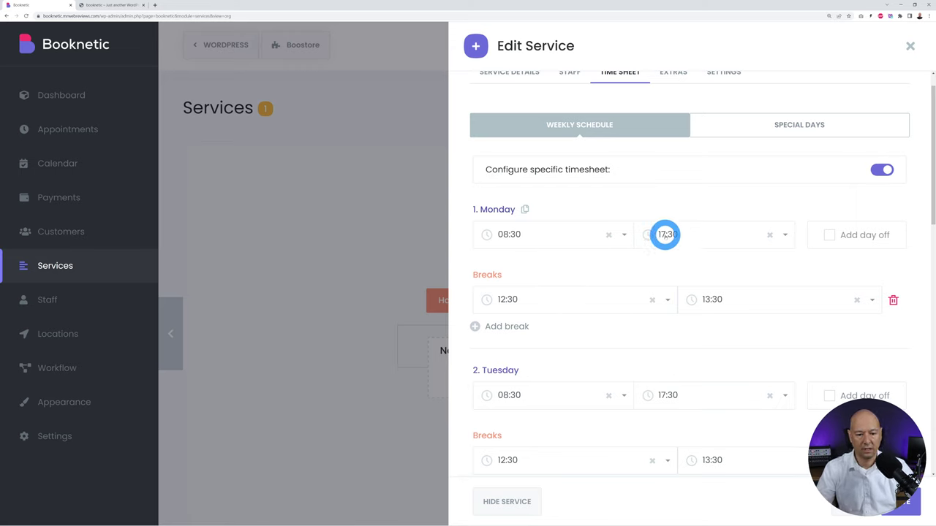
pyautogui.click(664, 234)
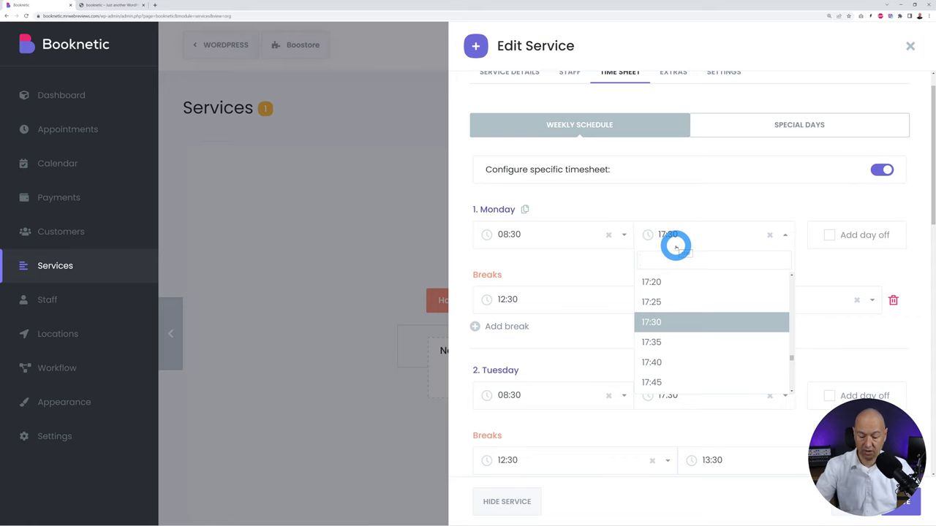
pyautogui.write('12')
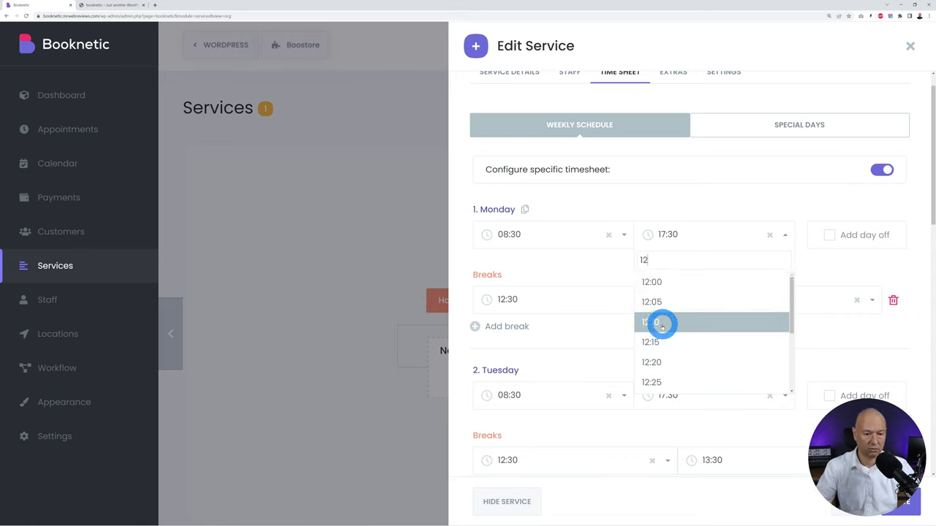
pyautogui.click(655, 363)
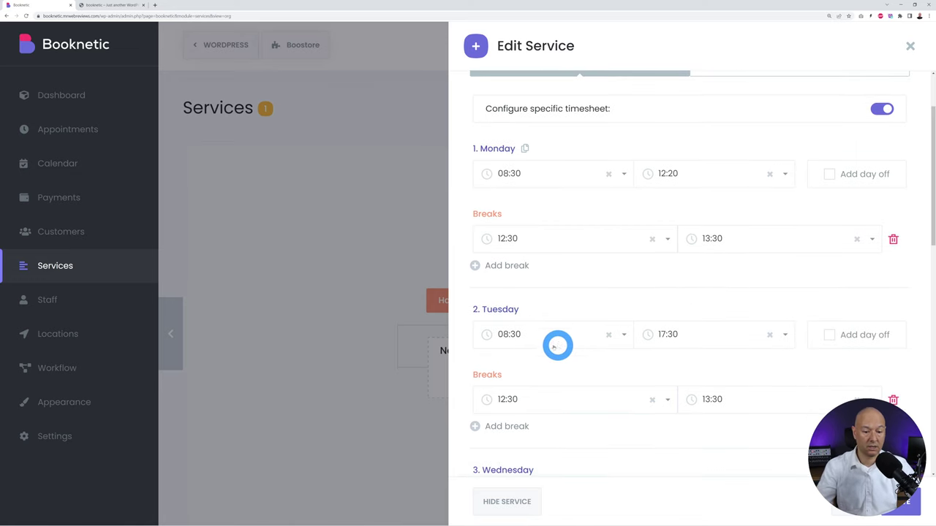
pyautogui.click(538, 336)
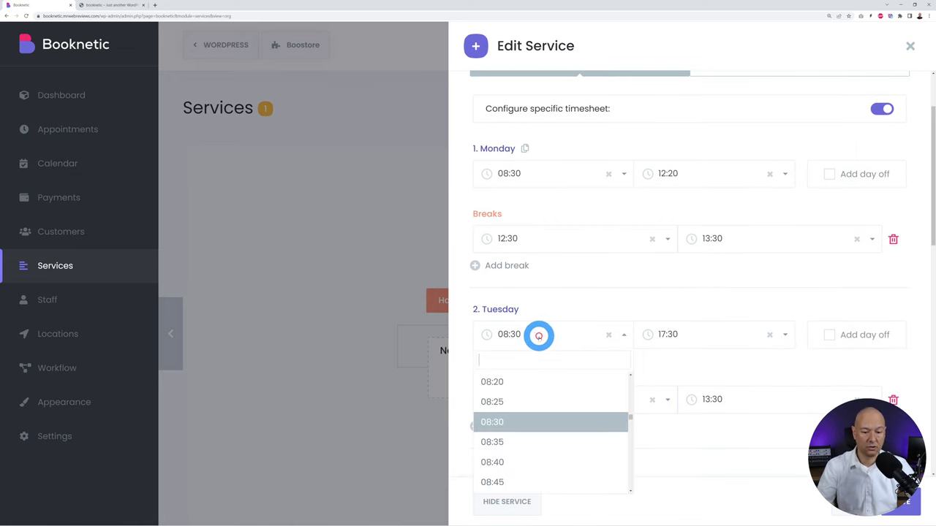
pyautogui.write('13')
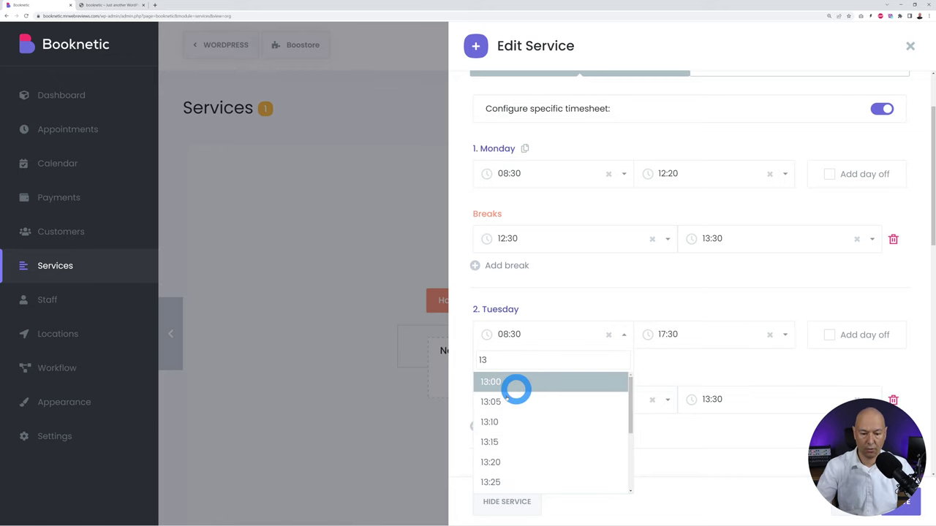
pyautogui.click(518, 402)
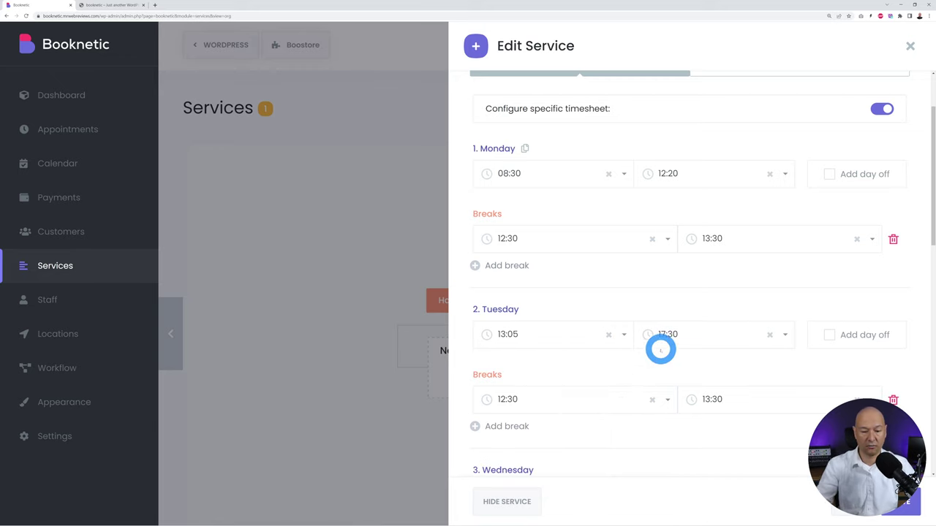
pyautogui.scroll(2, 725, 368)
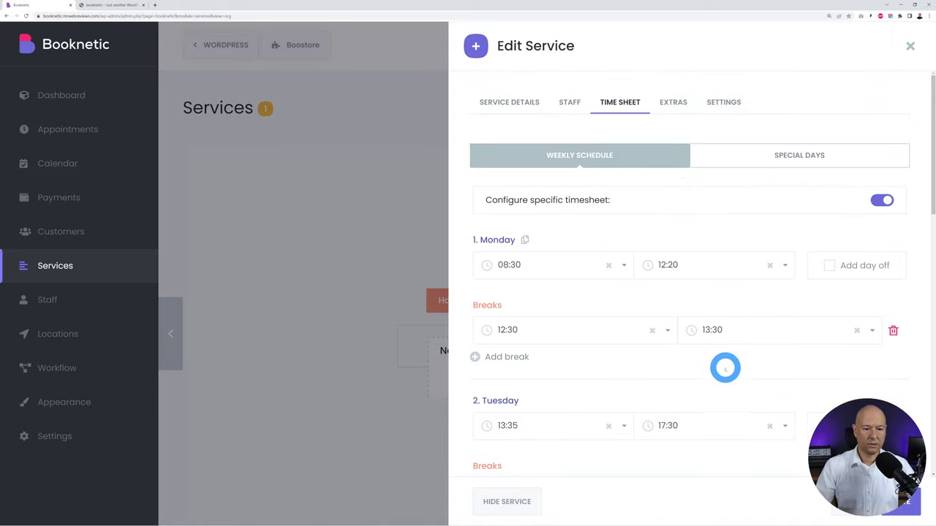
# - Save a Shampoo + Conditioner extra at $15, 10m duration, max quantity 1
pyautogui.click(676, 103)
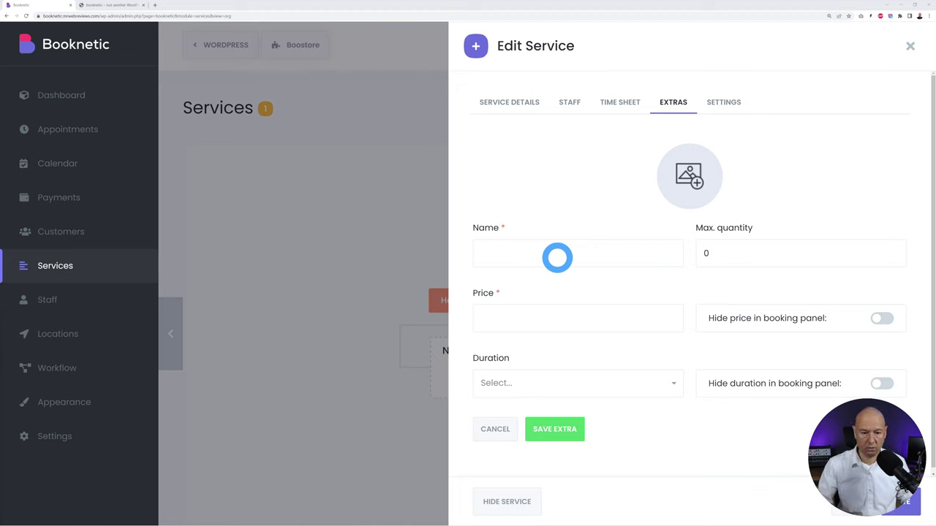
pyautogui.click(557, 257)
pyautogui.write('Shampoo + Conditioner')
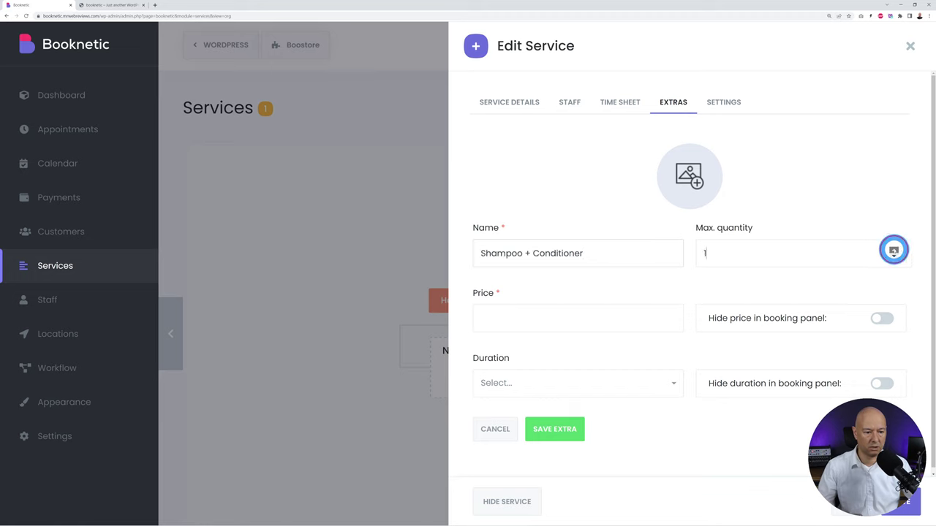
pyautogui.click(588, 318)
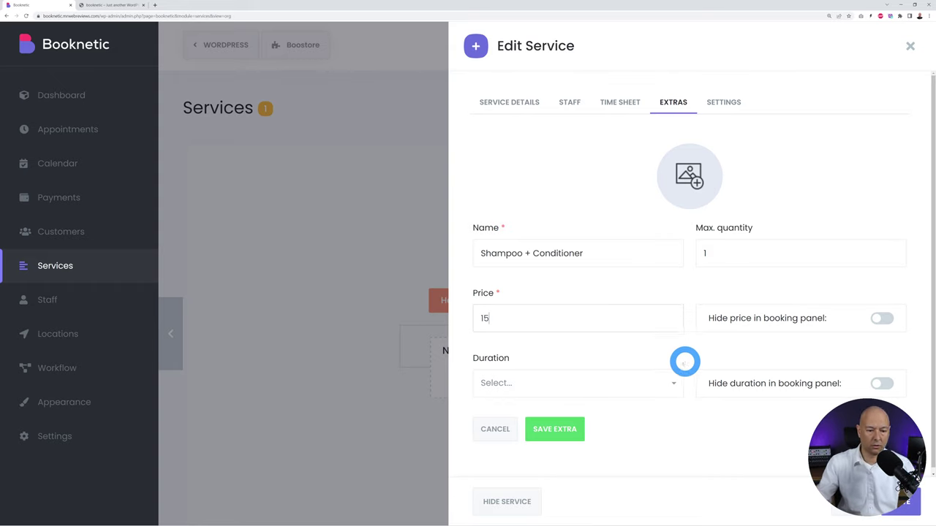
pyautogui.click(676, 382)
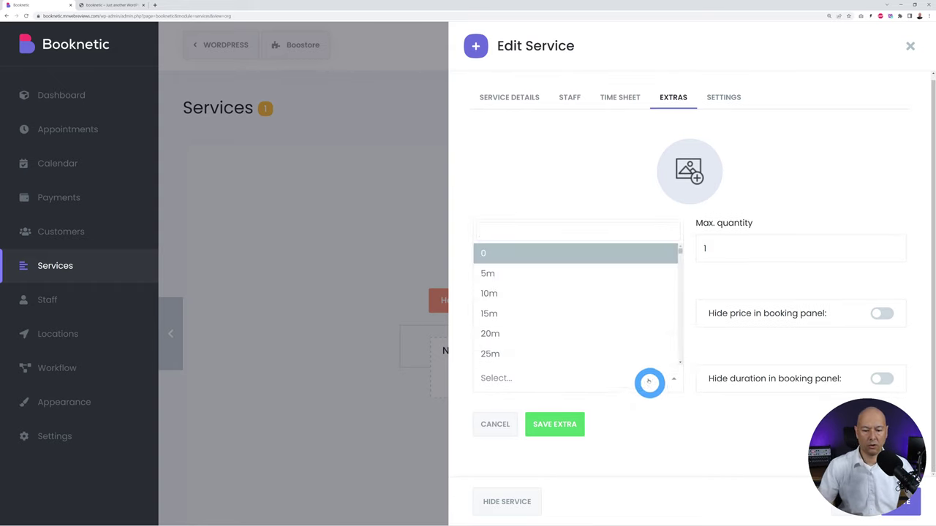
pyautogui.click(508, 297)
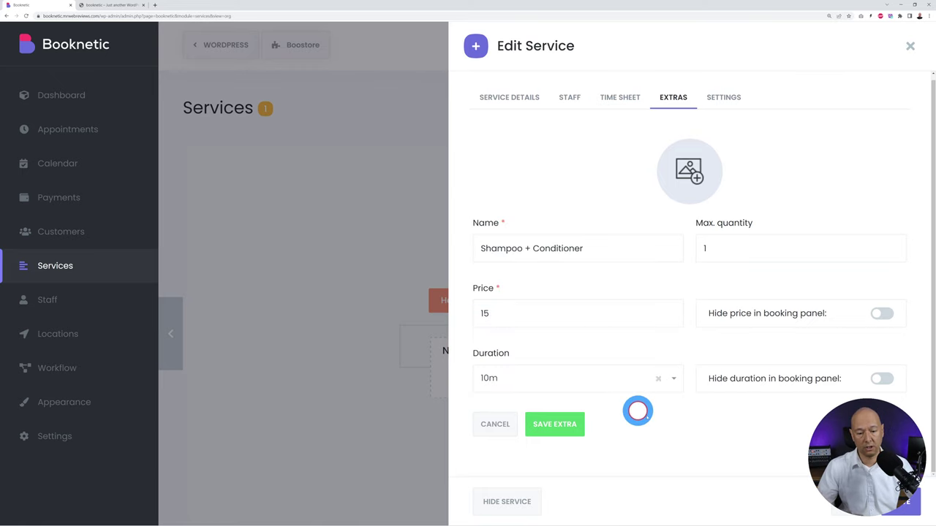
pyautogui.click(563, 427)
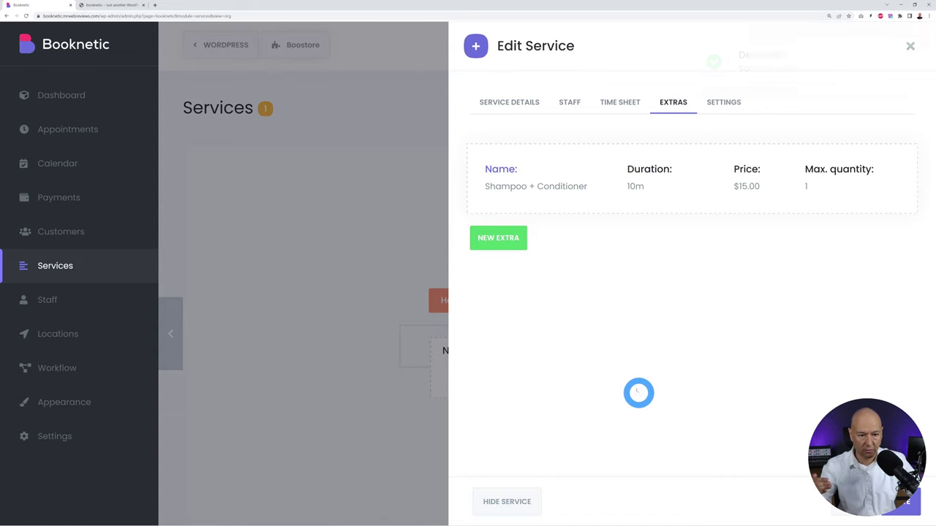
pyautogui.click(723, 102)
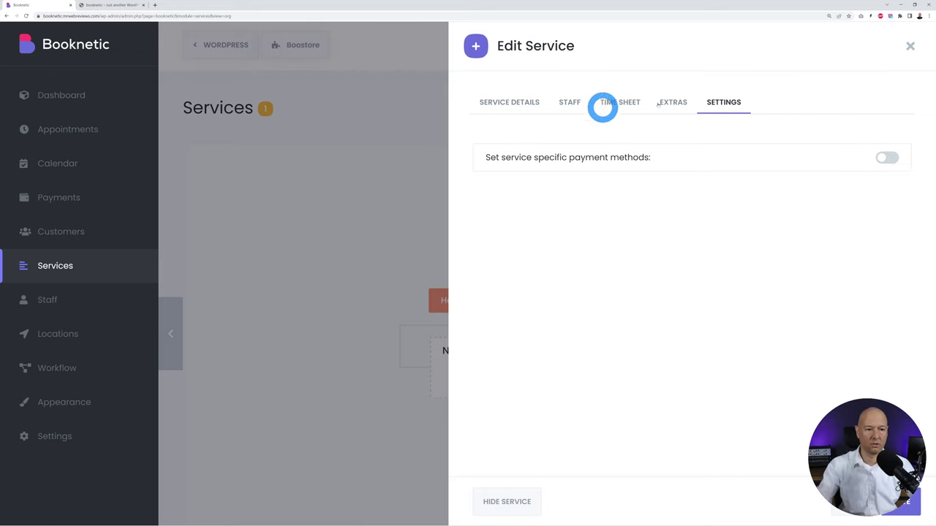
# - Save the Normal Haircut service and return to the WordPress admin dashboard
pyautogui.click(906, 504)
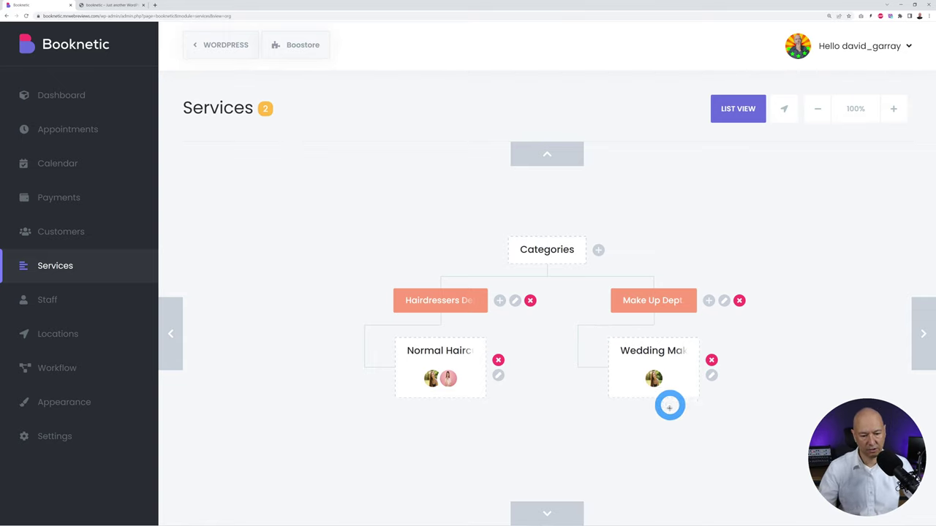
pyautogui.click(674, 456)
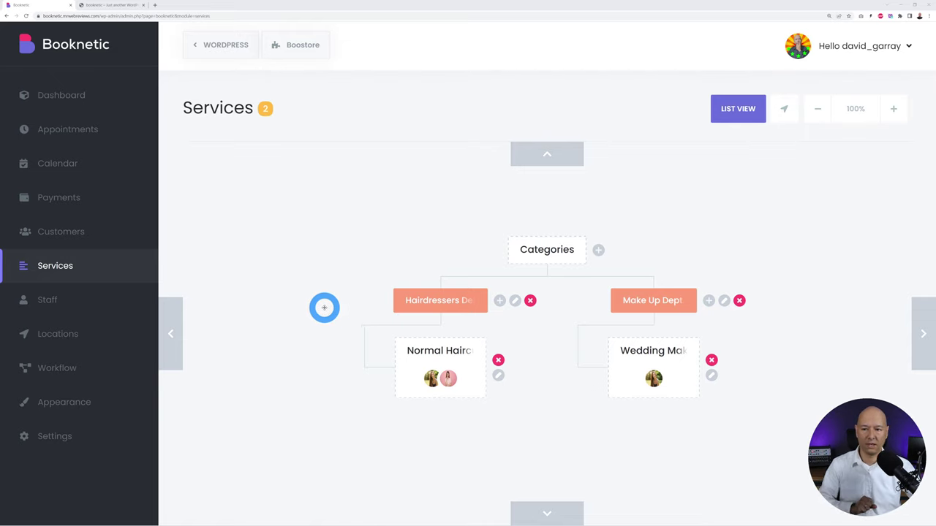
pyautogui.click(220, 46)
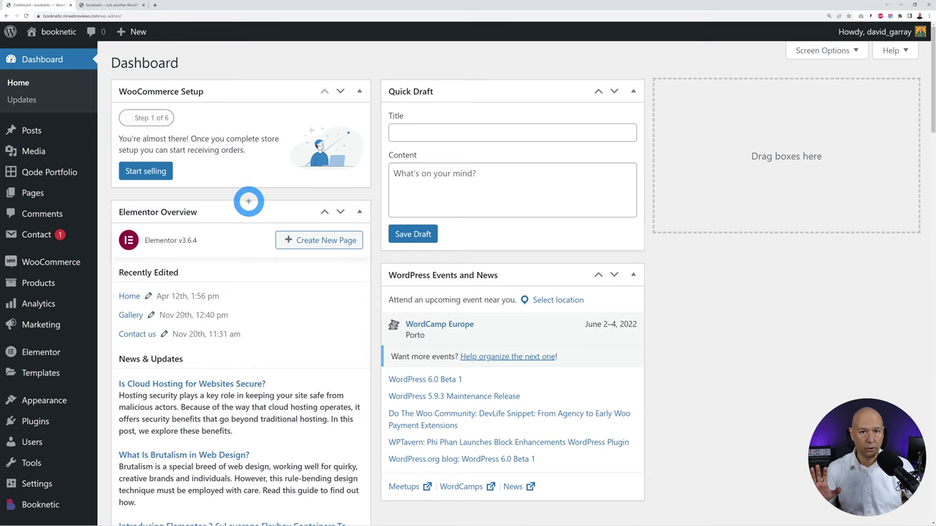
# - Create a new page titled Booking Form containing the Booking Panel block
pyautogui.moveTo(35, 191)
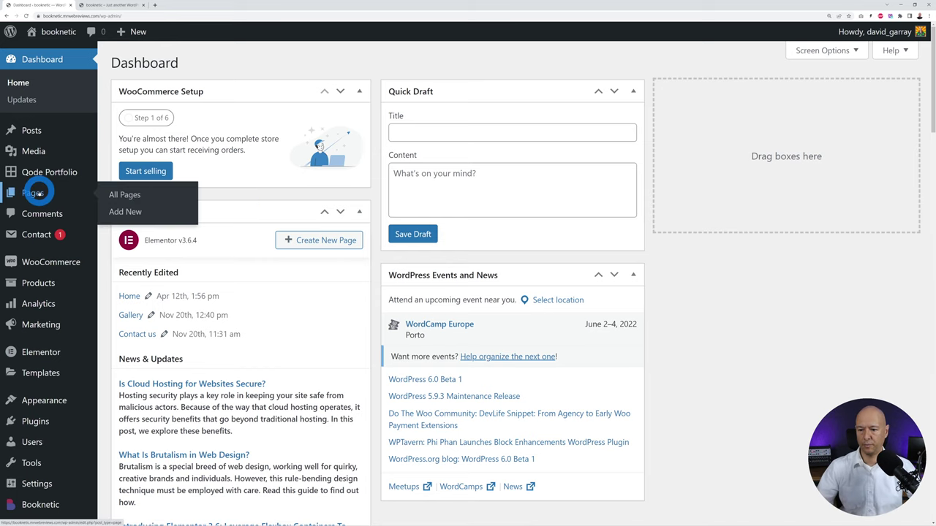
pyautogui.click(130, 212)
pyautogui.click(112, 98)
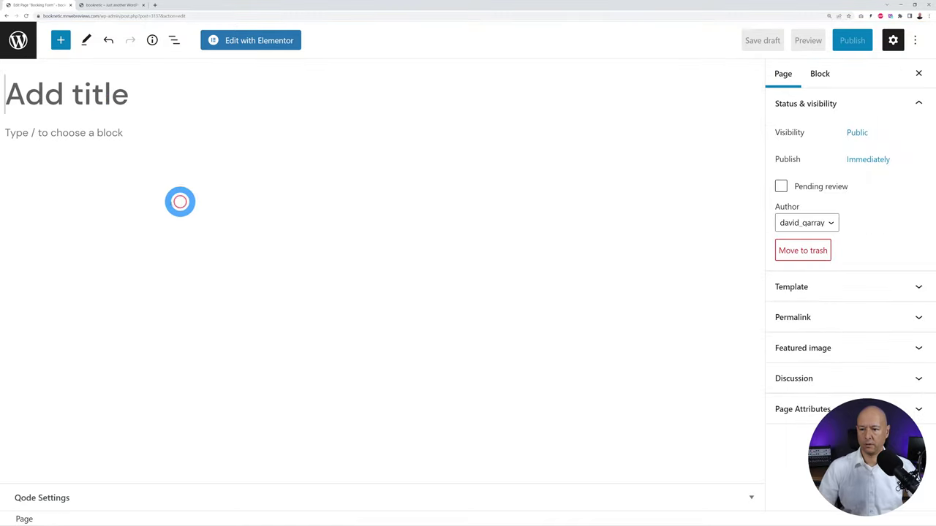
pyautogui.write('Booking Form')
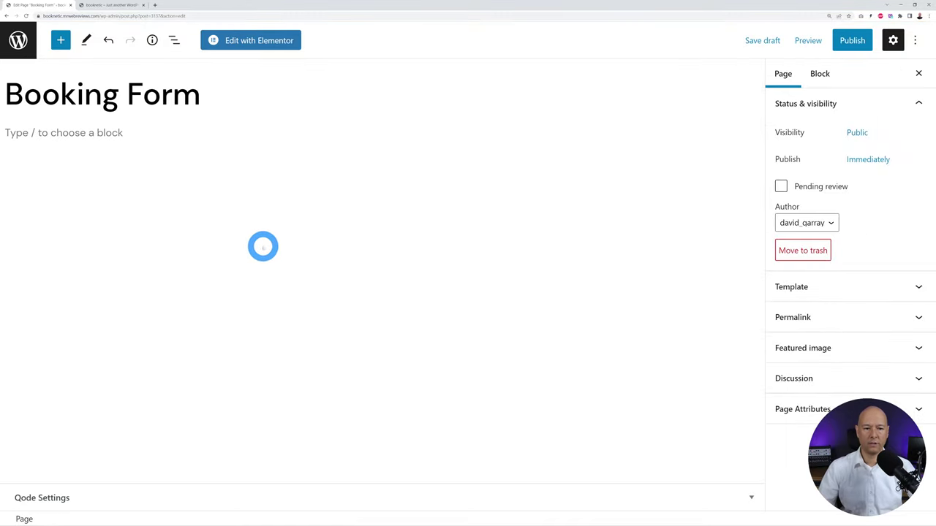
pyautogui.click(125, 137)
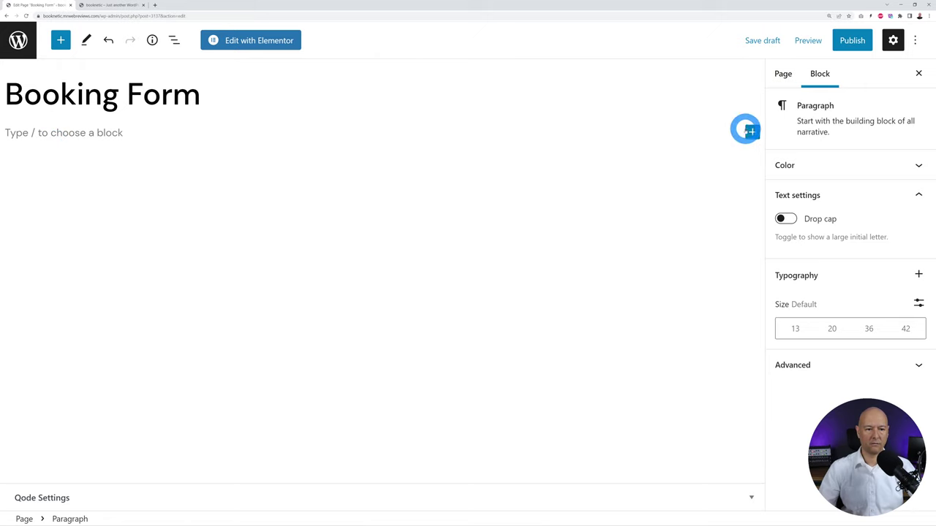
pyautogui.click(753, 133)
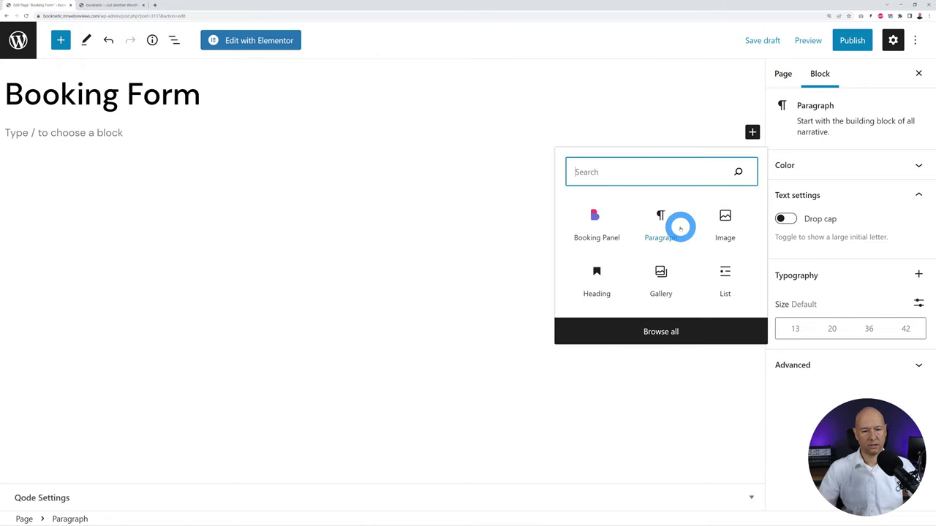
pyautogui.write('book')
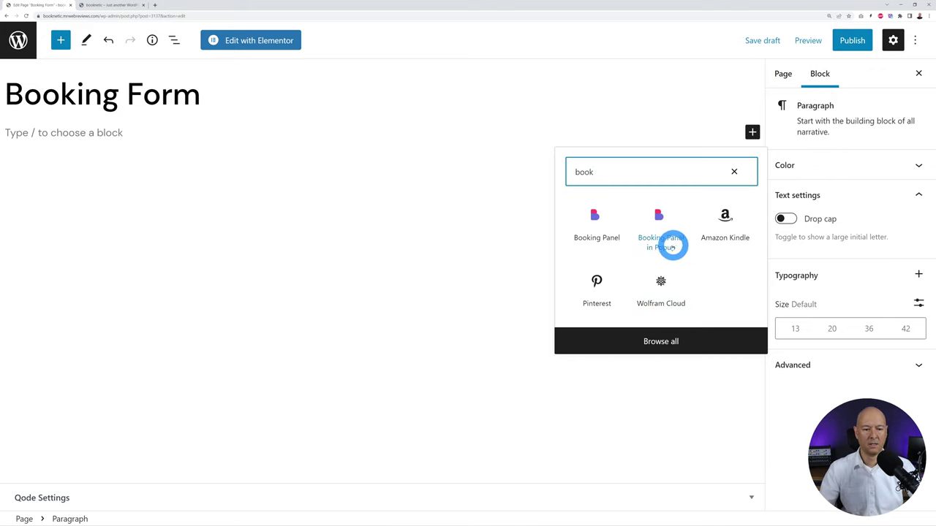
pyautogui.click(595, 240)
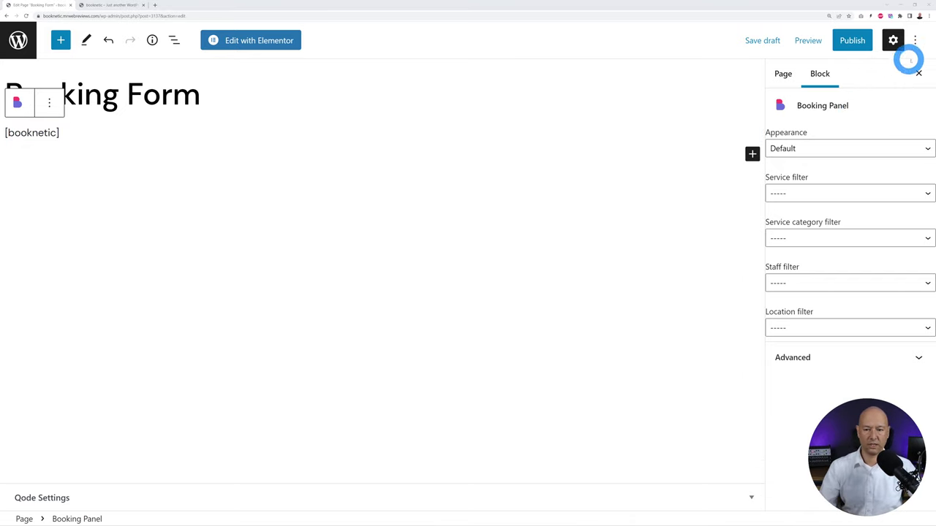
# - Publish the Booking Form page and view it in a new browser tab
pyautogui.click(853, 42)
pyautogui.click(814, 42)
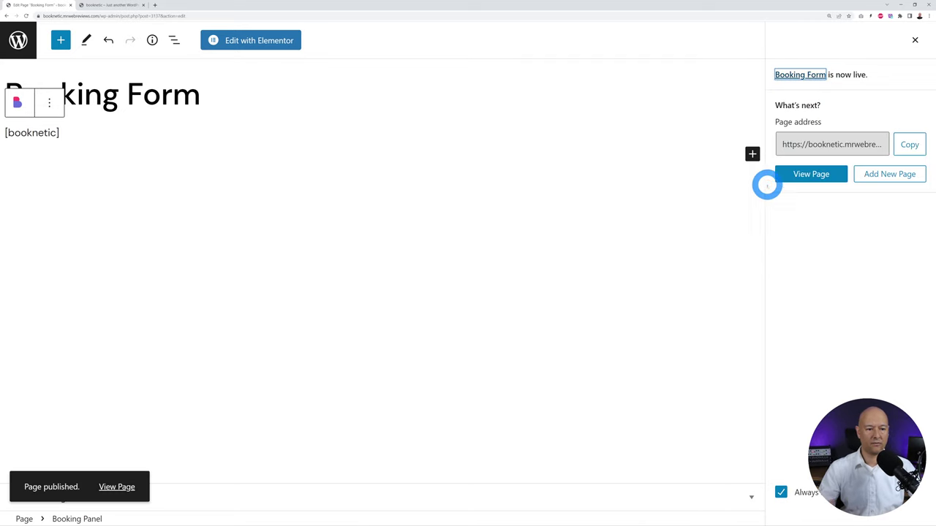
pyautogui.rightClick(817, 180)
pyautogui.click(834, 183)
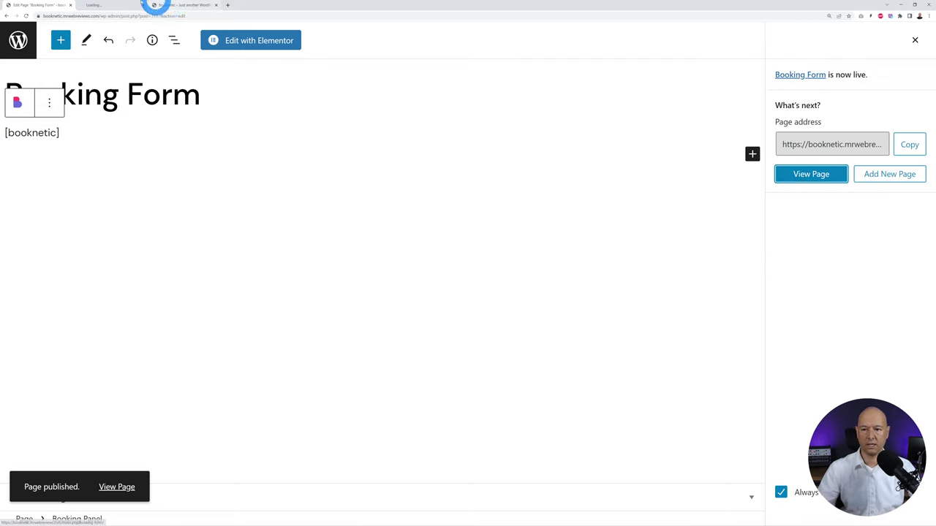
# - On the live Booking Form, choose a location and the staff member
pyautogui.click(121, 6)
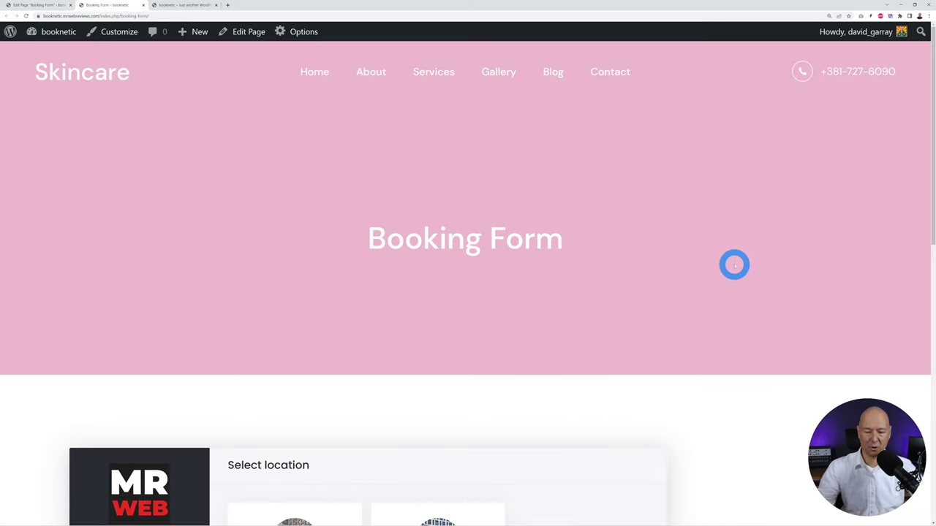
pyautogui.scroll(-5, 734, 265)
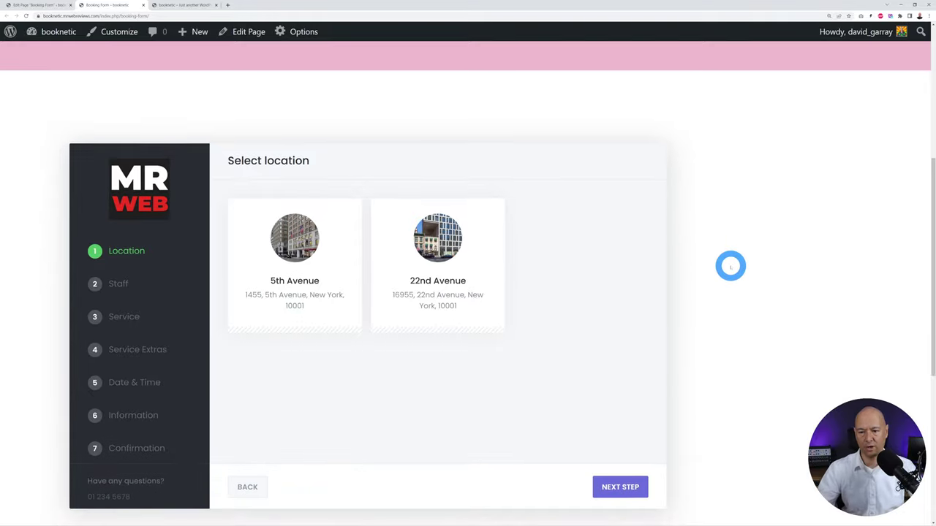
pyautogui.scroll(-1, 731, 266)
pyautogui.scroll(-1, 732, 267)
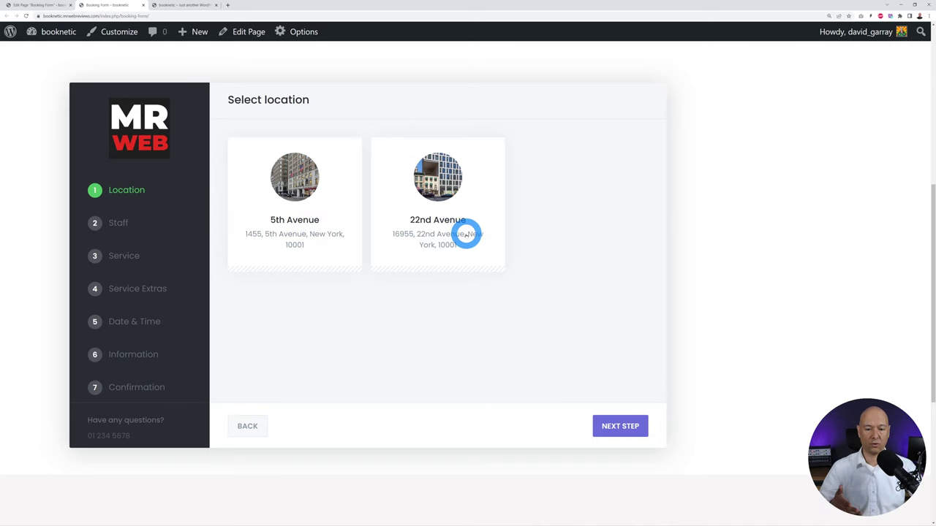
pyautogui.click(305, 203)
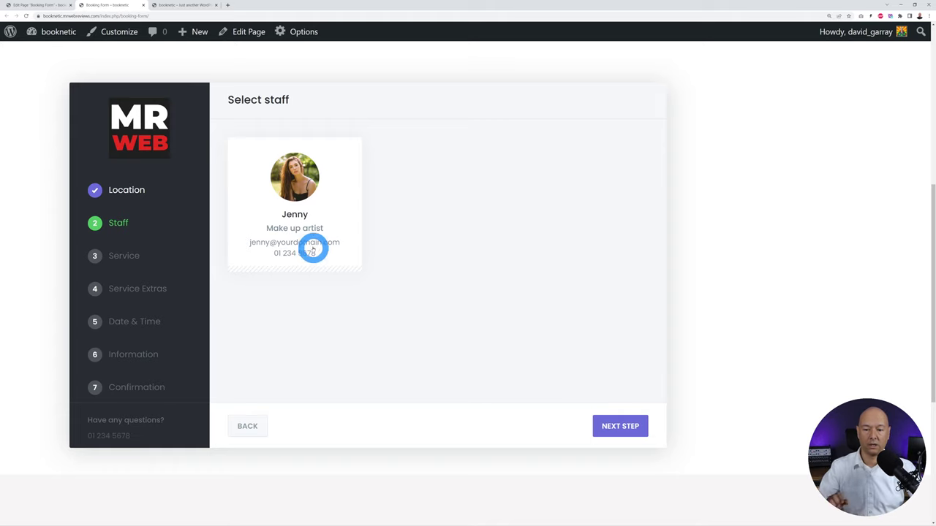
pyautogui.click(294, 215)
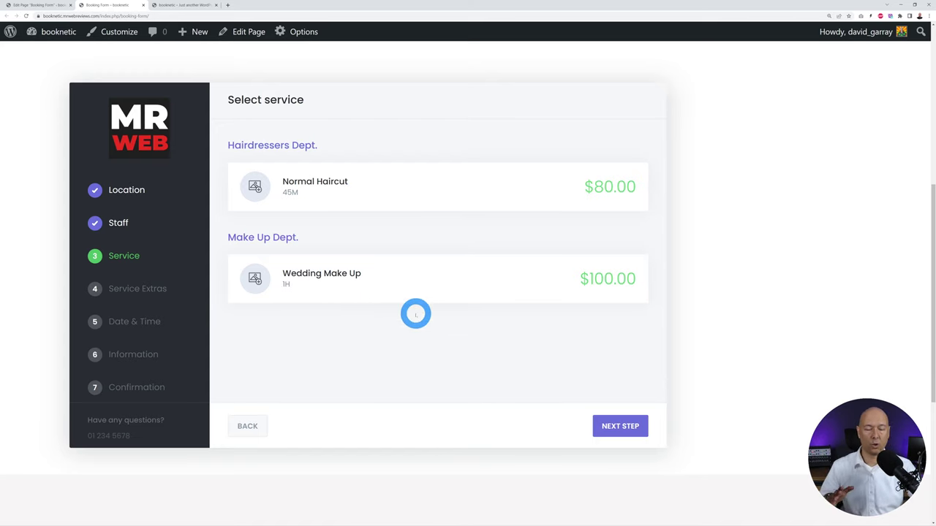
# - Choose Normal Haircut with the Shampoo + Conditioner extra and advance to Date & Time
pyautogui.click(356, 186)
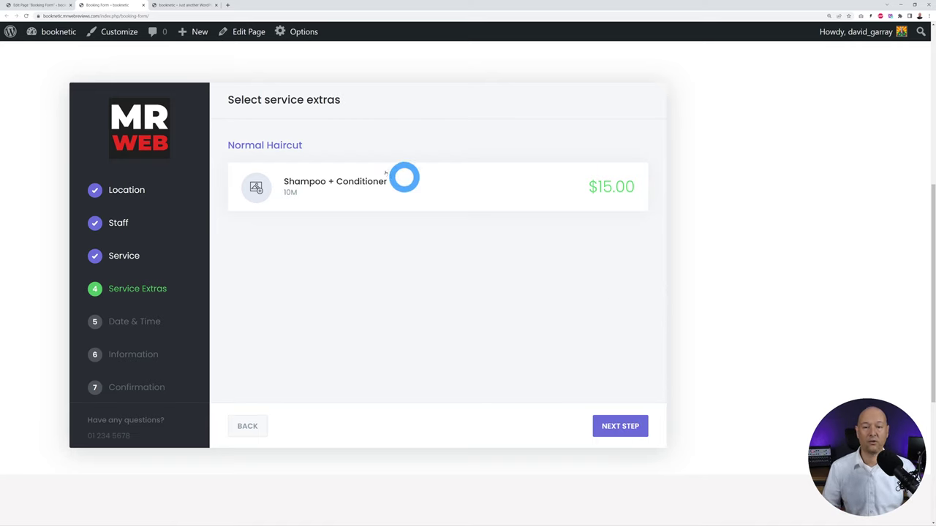
pyautogui.click(358, 195)
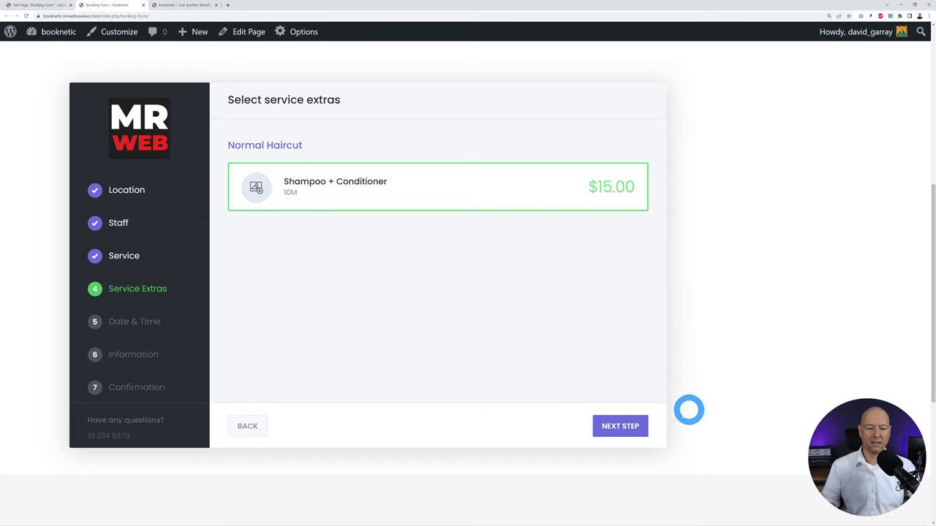
pyautogui.click(392, 177)
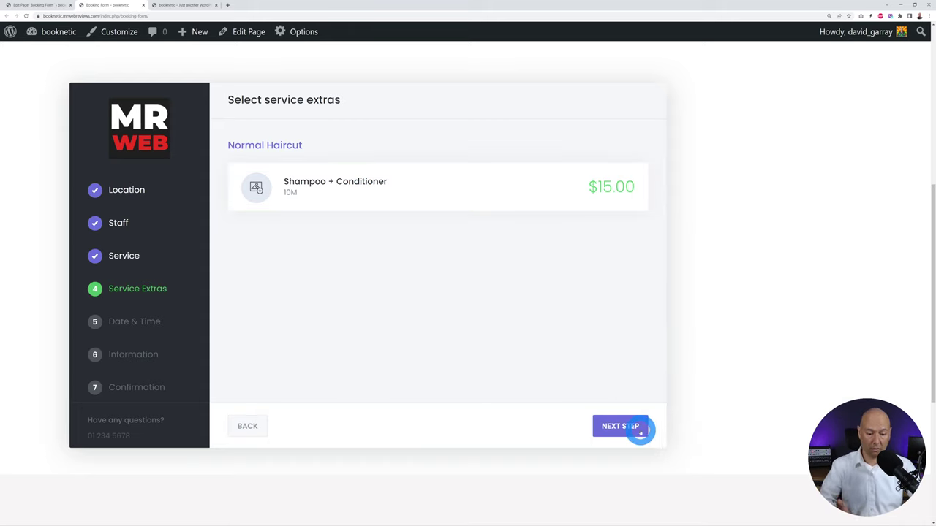
pyautogui.click(370, 206)
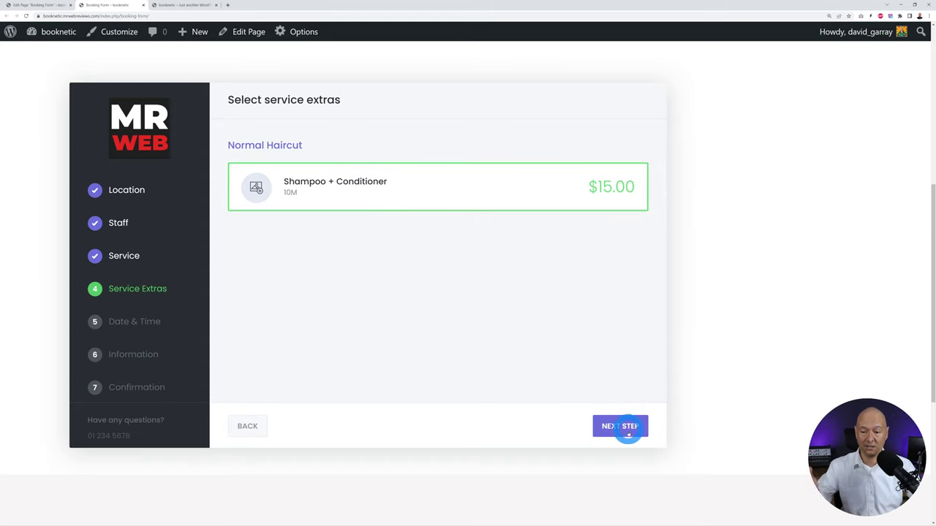
pyautogui.click(627, 427)
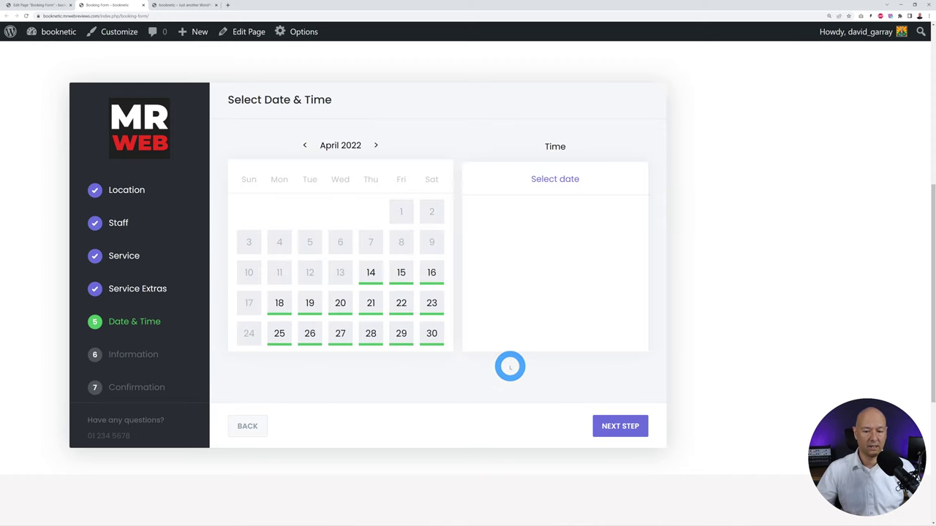
# - Choose April 15 at 13:30–14:25 and enter the customer's first name
pyautogui.click(401, 273)
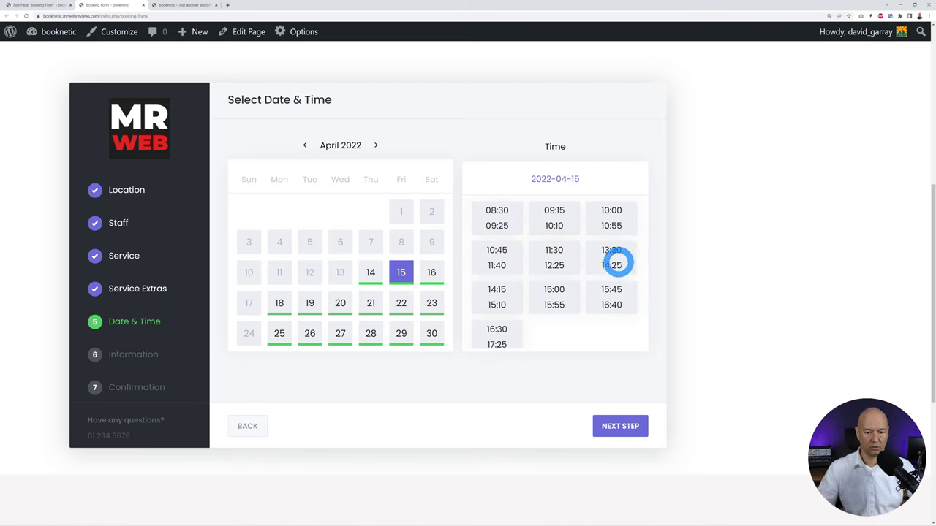
pyautogui.click(618, 261)
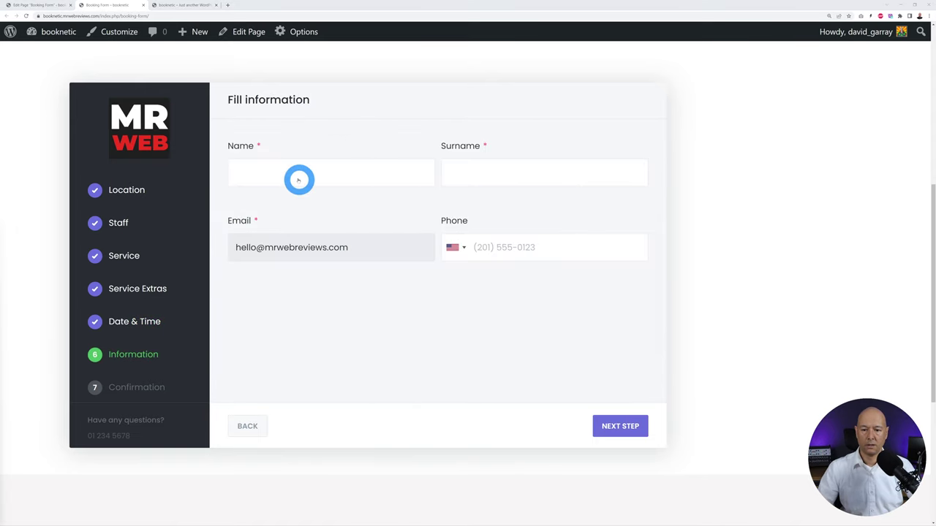
pyautogui.click(299, 179)
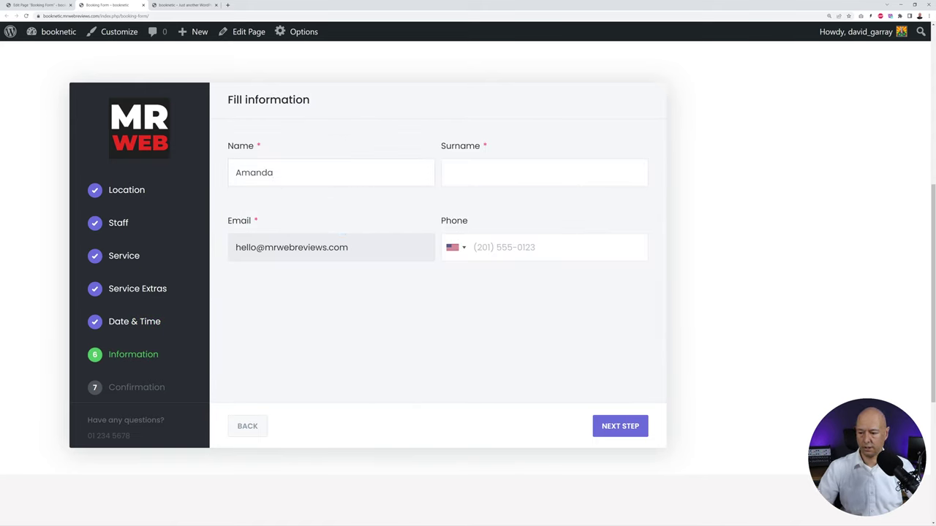
# - Enter the customer's surname and phone, then confirm the booking to get number 0001
pyautogui.click(485, 168)
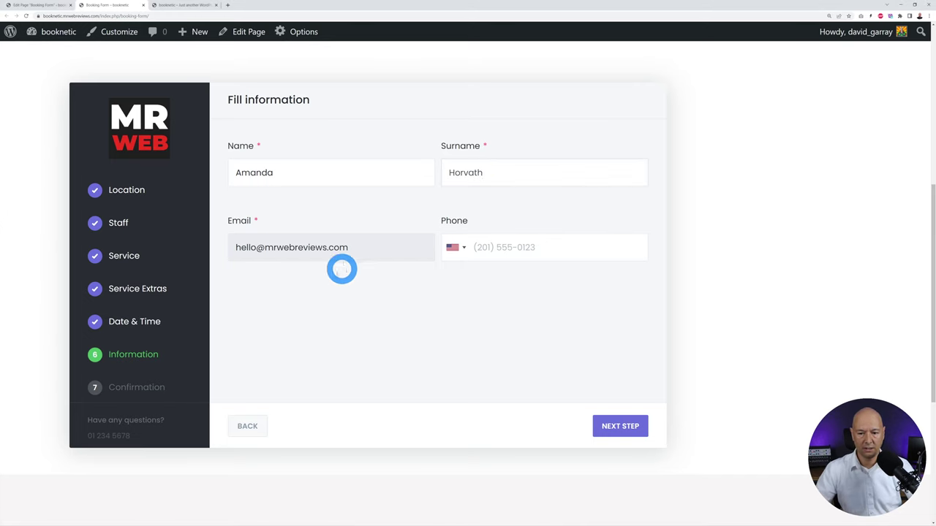
pyautogui.click(485, 248)
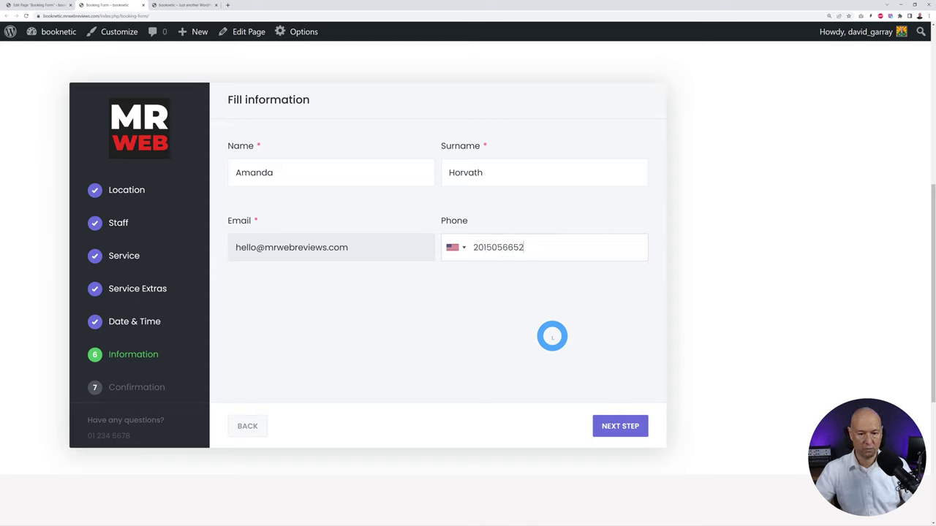
pyautogui.click(620, 425)
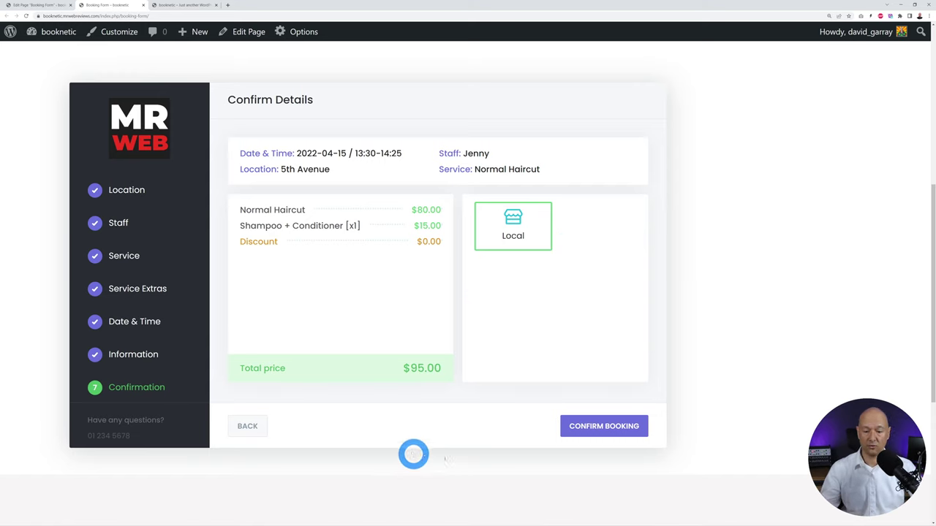
pyautogui.click(620, 429)
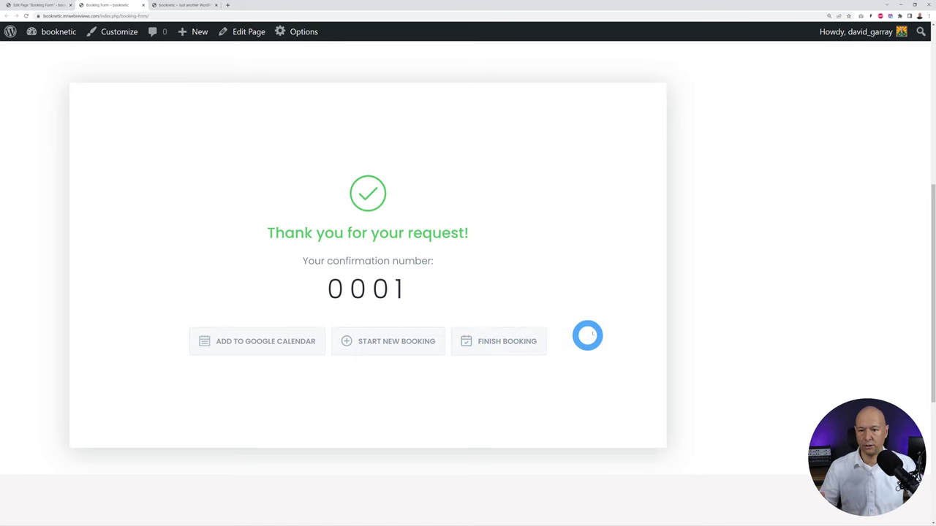
# - Select the booknetic shortcode block and give the panel the Pink style
pyautogui.click(45, 6)
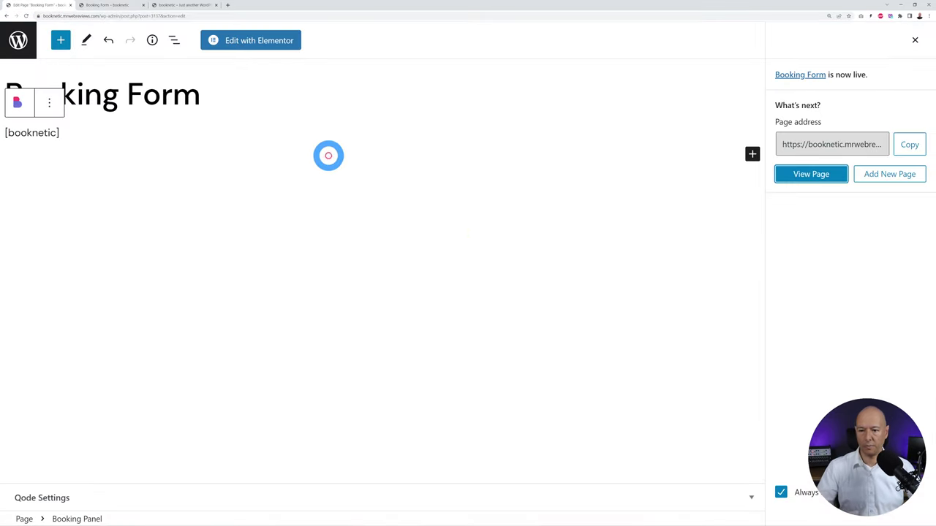
pyautogui.click(76, 136)
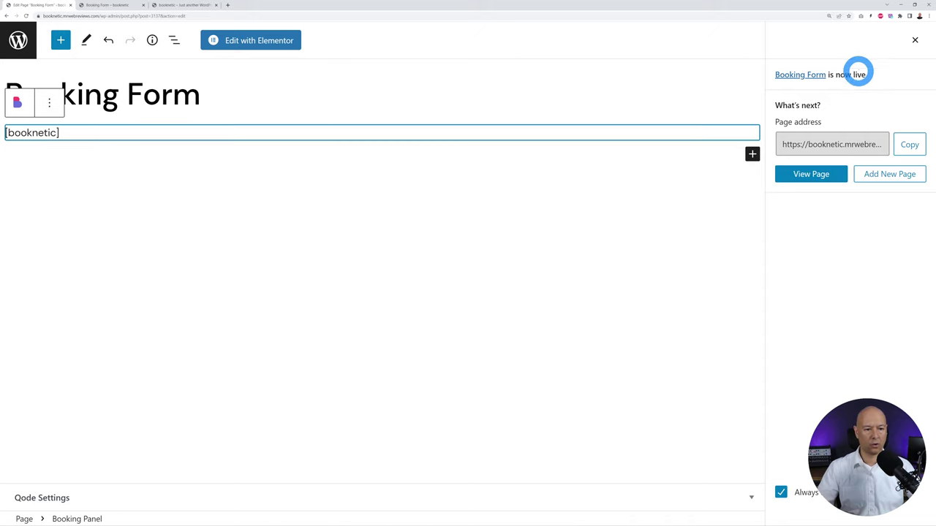
pyautogui.click(915, 39)
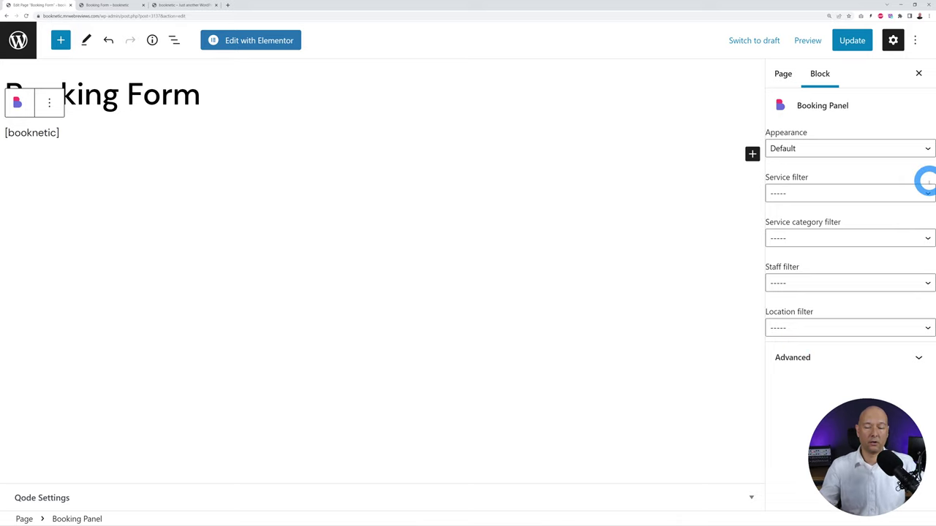
pyautogui.click(925, 149)
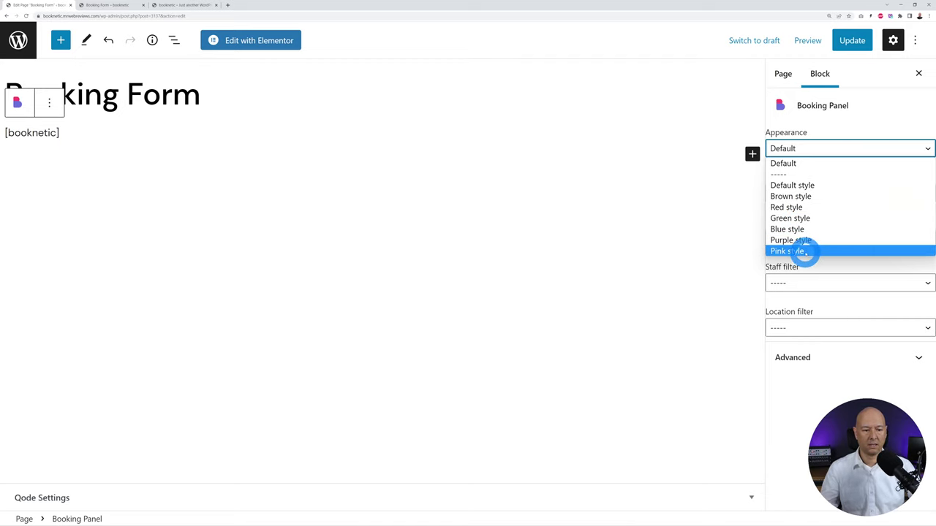
pyautogui.click(802, 251)
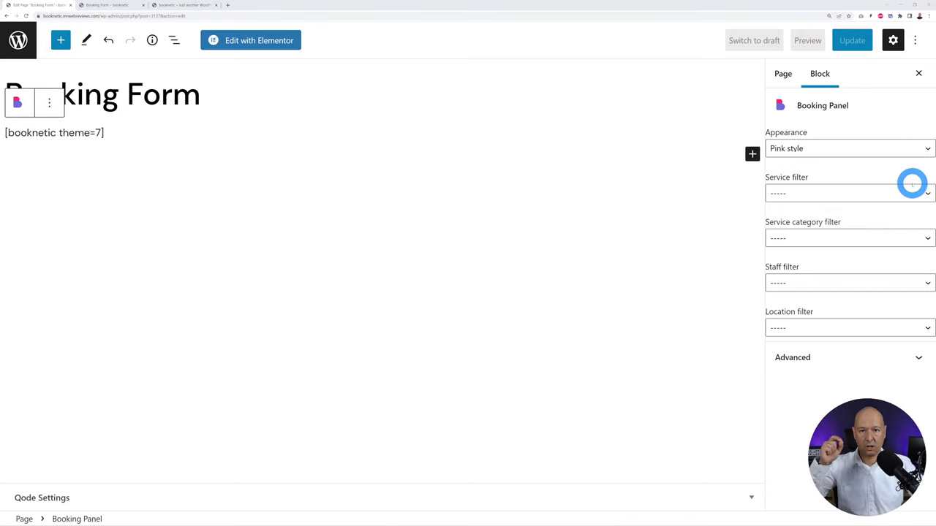
# - Filter the panel to Normal Haircut, Hairdressers Dept., one staff member and 5th Avenue, and save
pyautogui.click(924, 194)
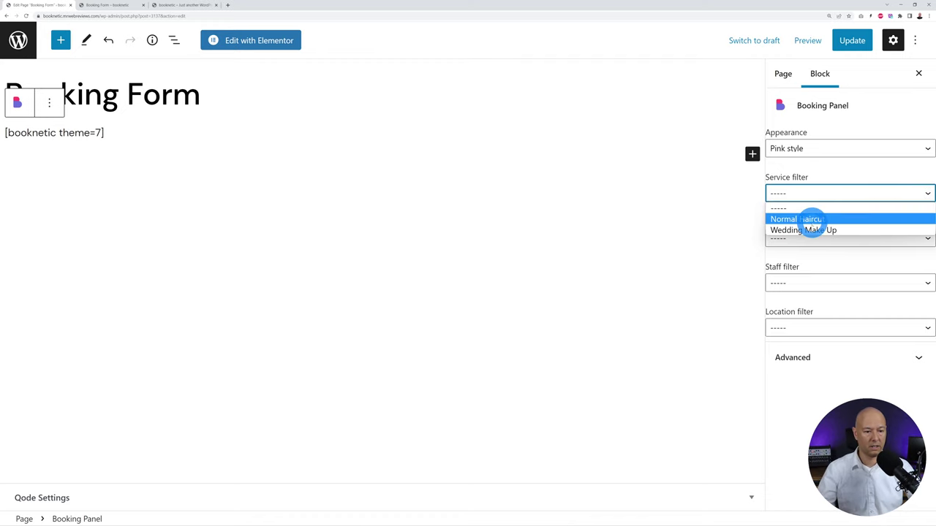
pyautogui.click(812, 219)
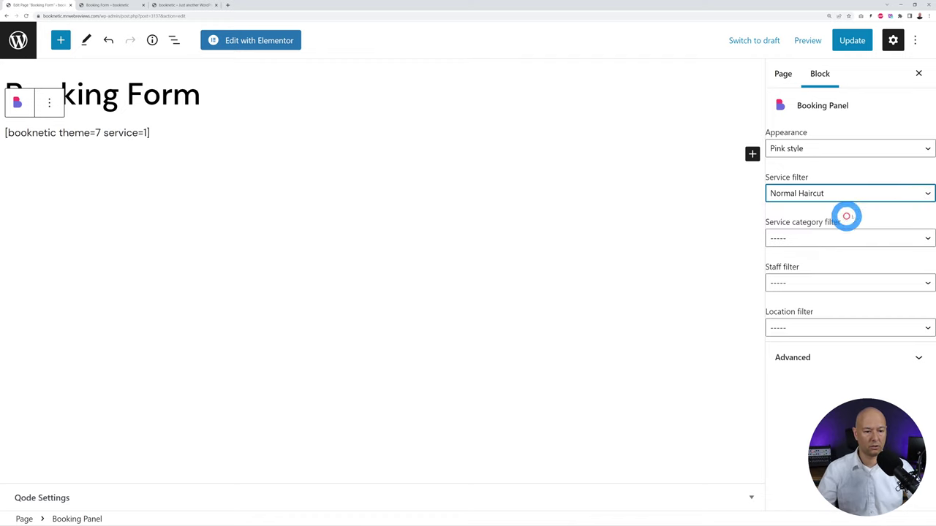
pyautogui.click(921, 237)
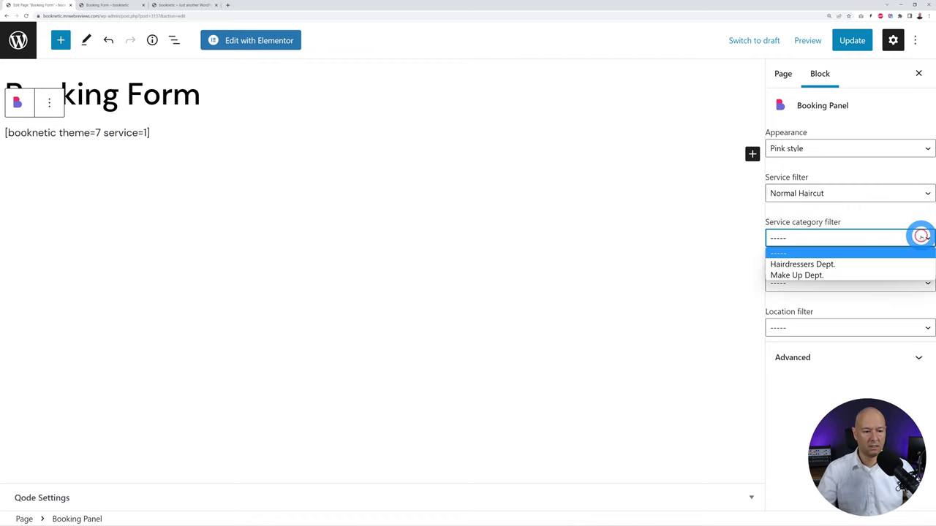
pyautogui.click(856, 265)
pyautogui.click(914, 283)
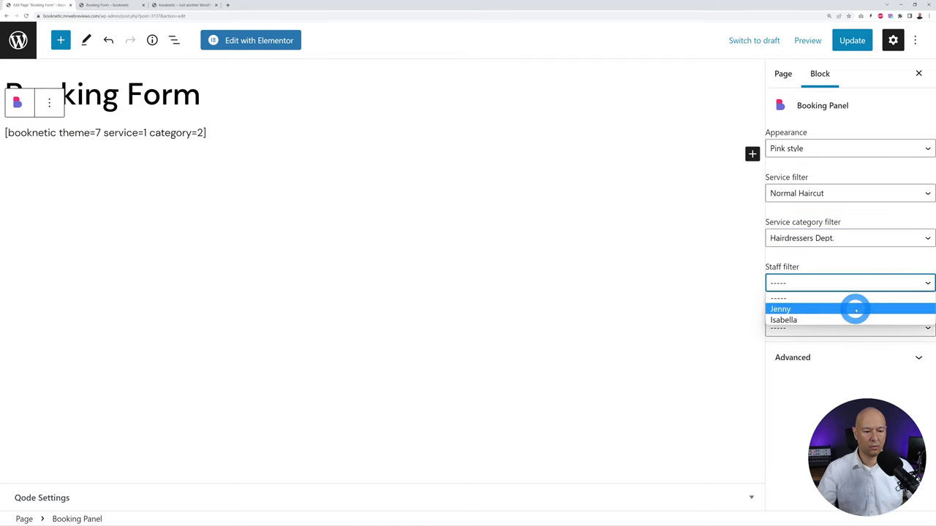
pyautogui.click(856, 310)
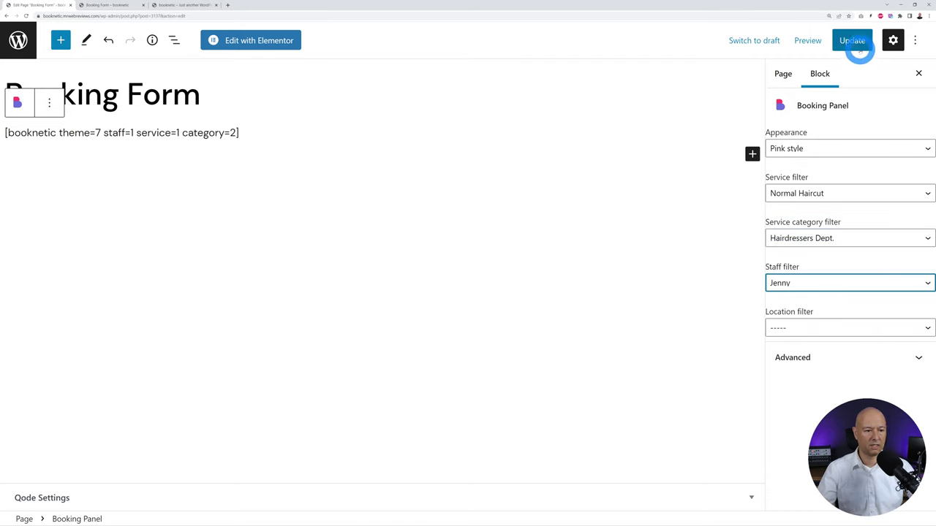
pyautogui.click(925, 329)
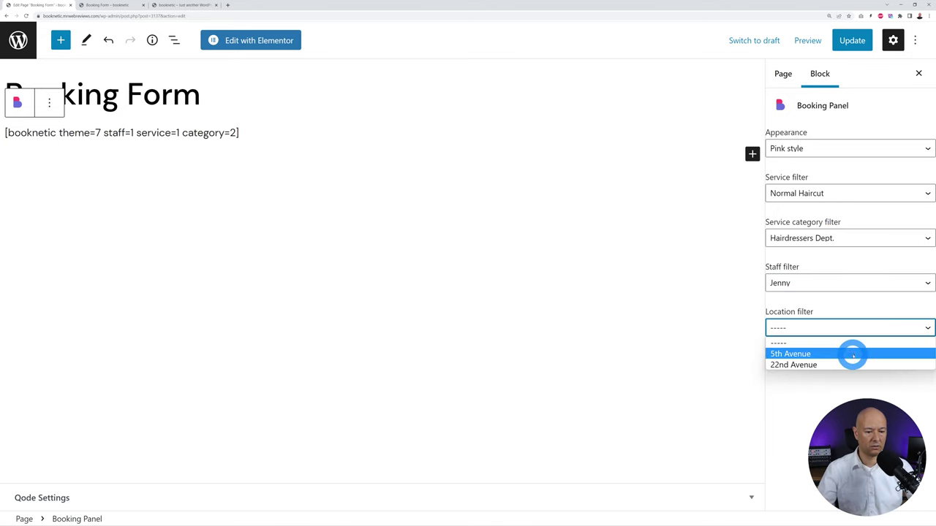
pyautogui.click(852, 354)
pyautogui.click(852, 40)
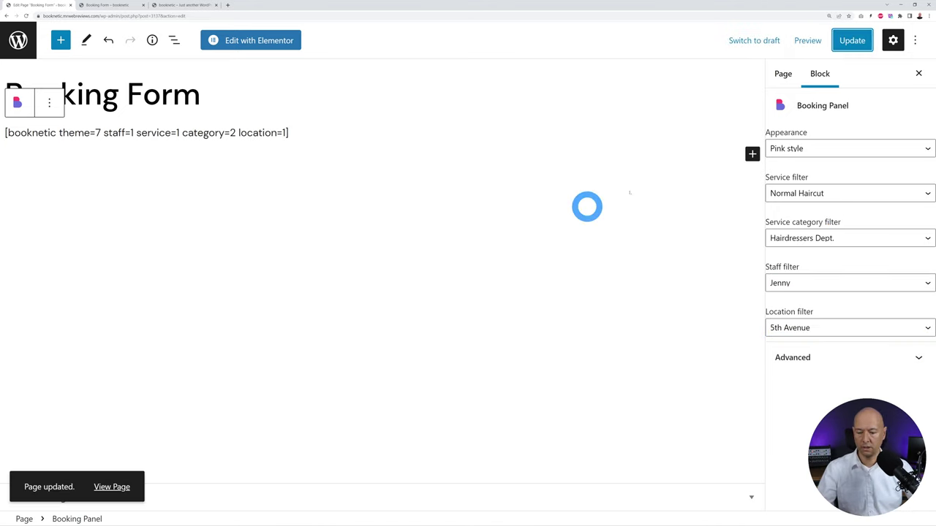
pyautogui.click(137, 6)
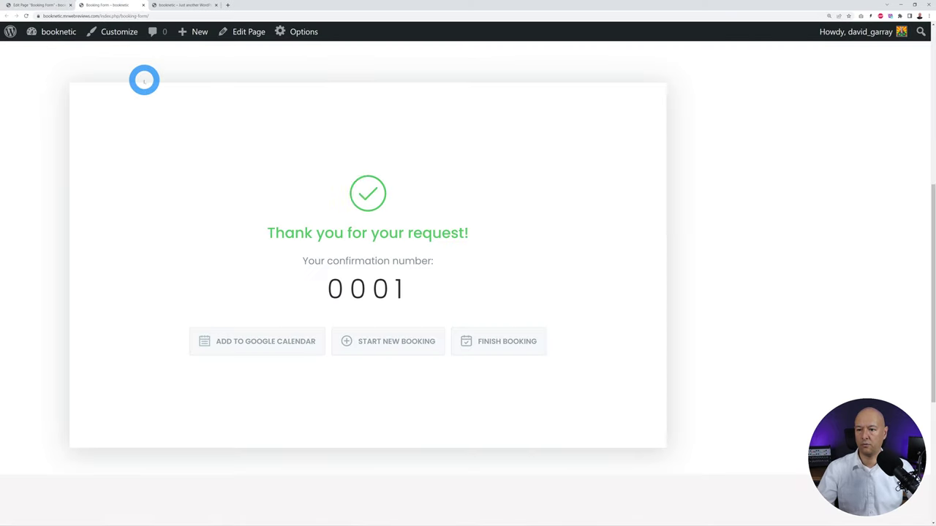
# - Reload the pink booking page and add the Shampoo + Conditioner extra ($15.00)
pyautogui.click(27, 17)
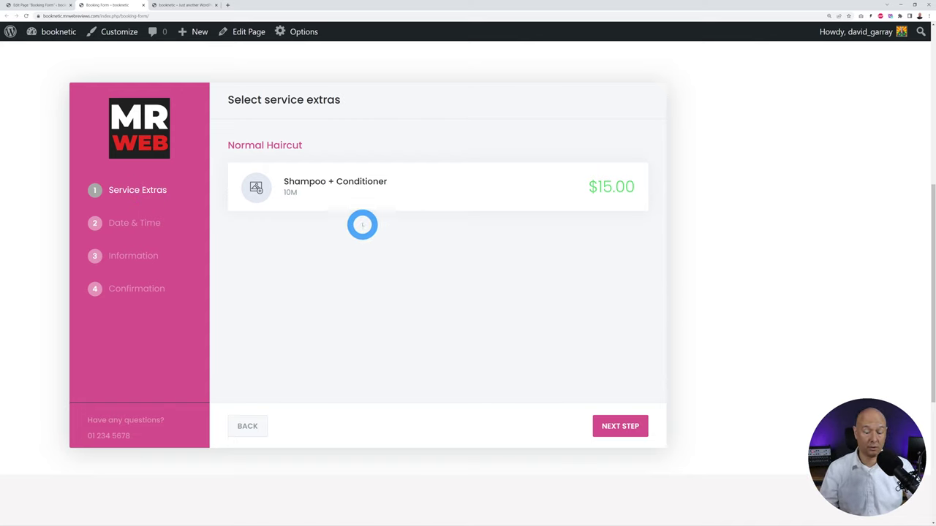
pyautogui.click(388, 196)
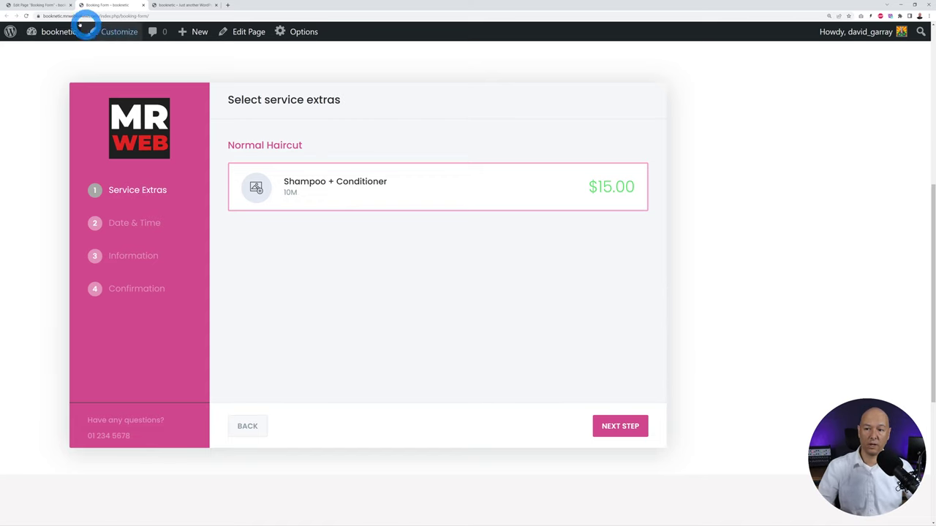
# - Select the full filtered booknetic shortcode, then go to the All Pages list showing Home
pyautogui.click(40, 6)
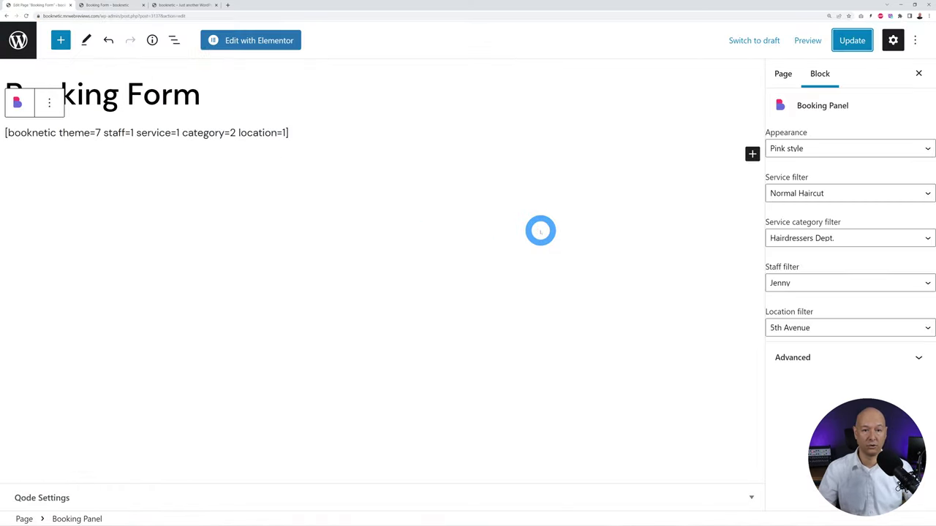
pyautogui.click(335, 157)
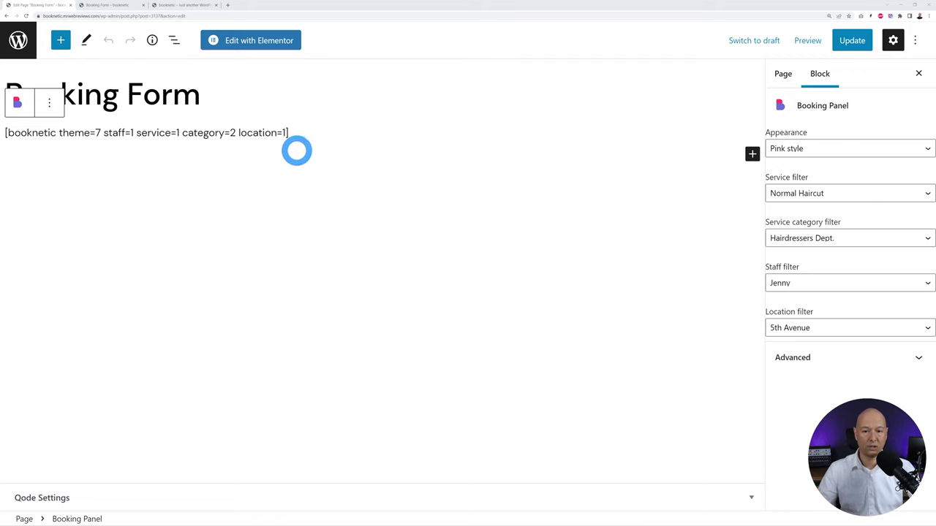
pyautogui.tripleClick(297, 134)
pyautogui.hotkey('ctrl', 'c')
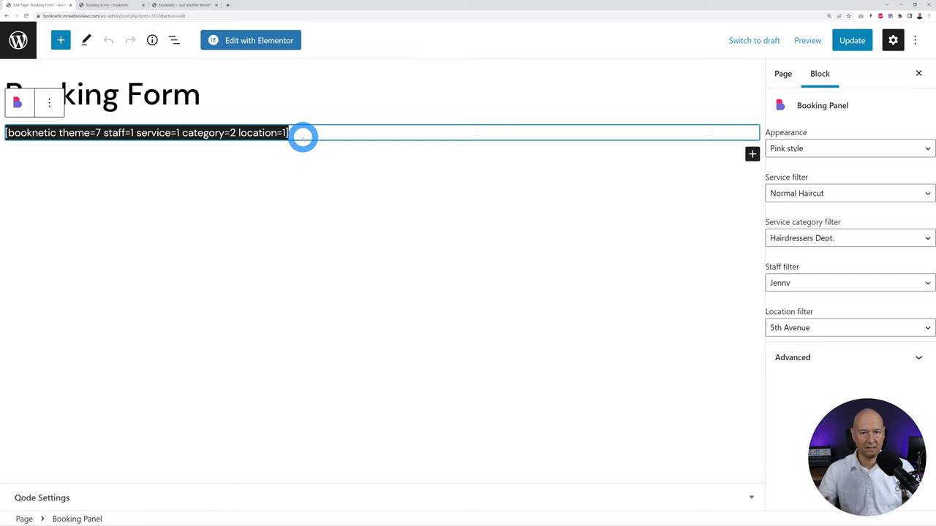
pyautogui.click(20, 40)
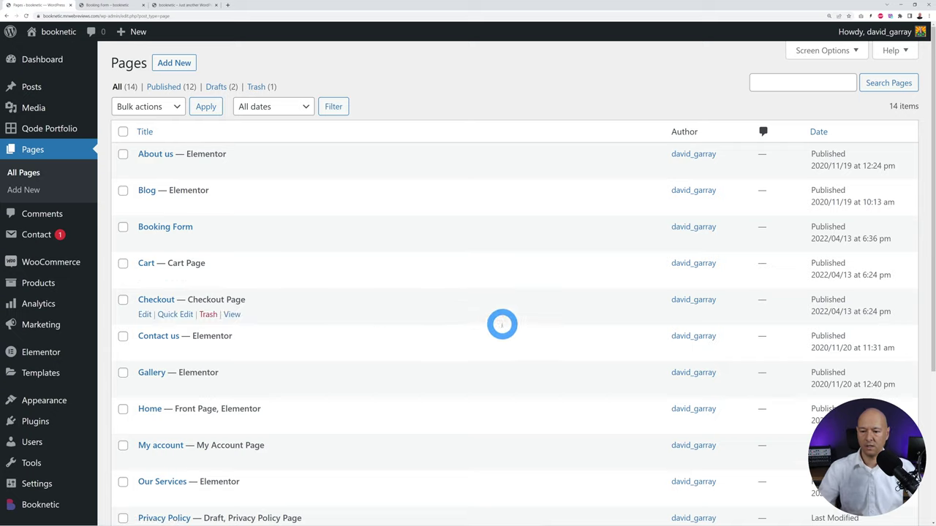
pyautogui.scroll(-2, 501, 324)
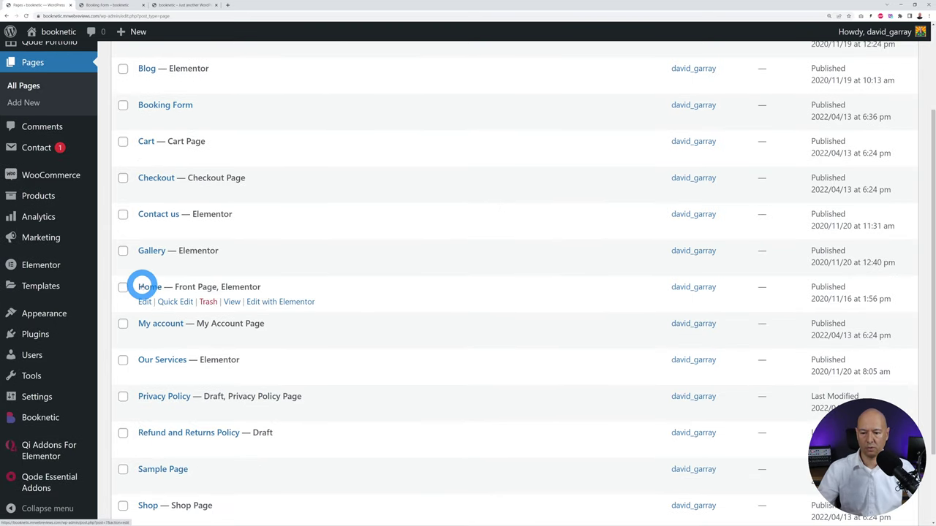
# - Open Home in Elementor and add an empty single-column section above Before & After
pyautogui.click(302, 302)
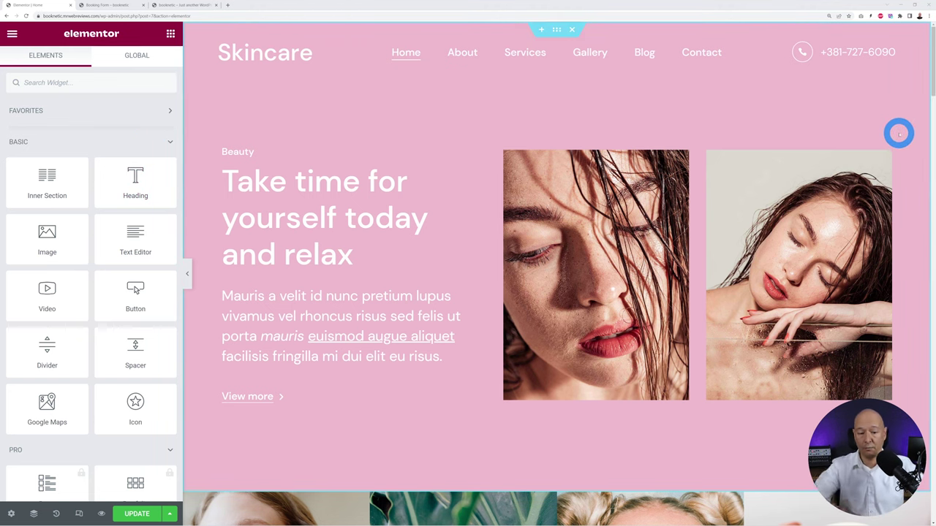
pyautogui.scroll(-5, 900, 135)
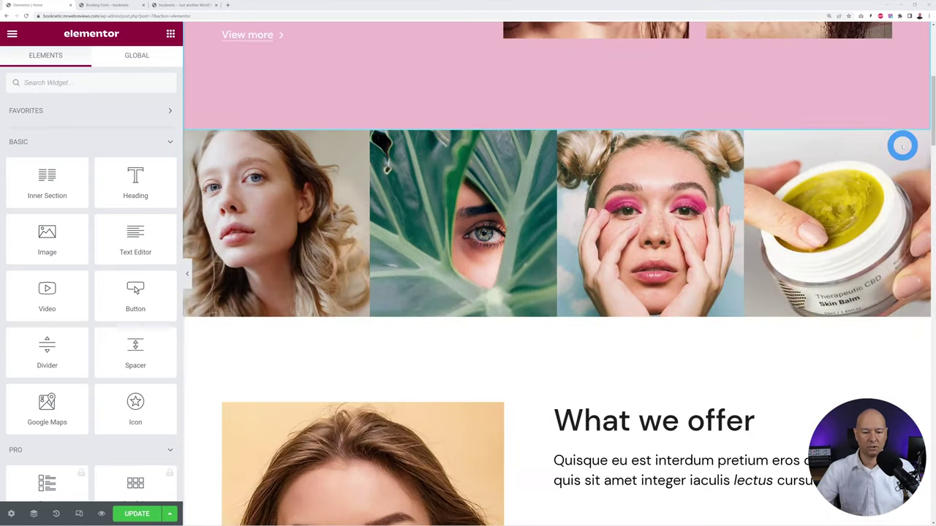
pyautogui.scroll(-5, 902, 147)
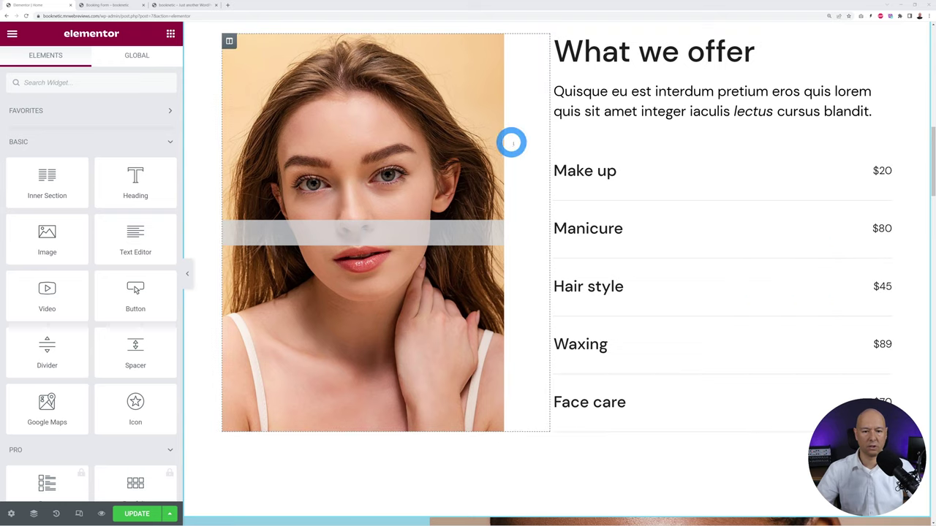
pyautogui.scroll(-3, 511, 142)
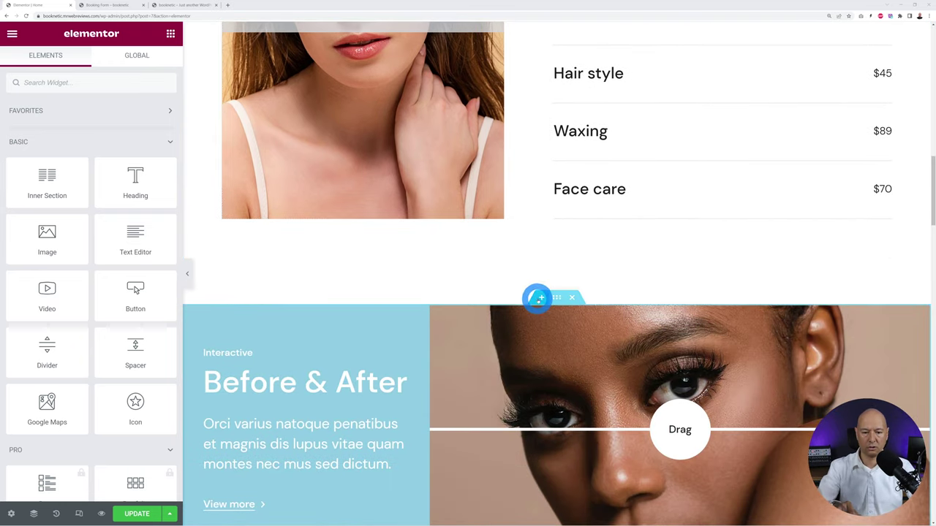
pyautogui.click(541, 298)
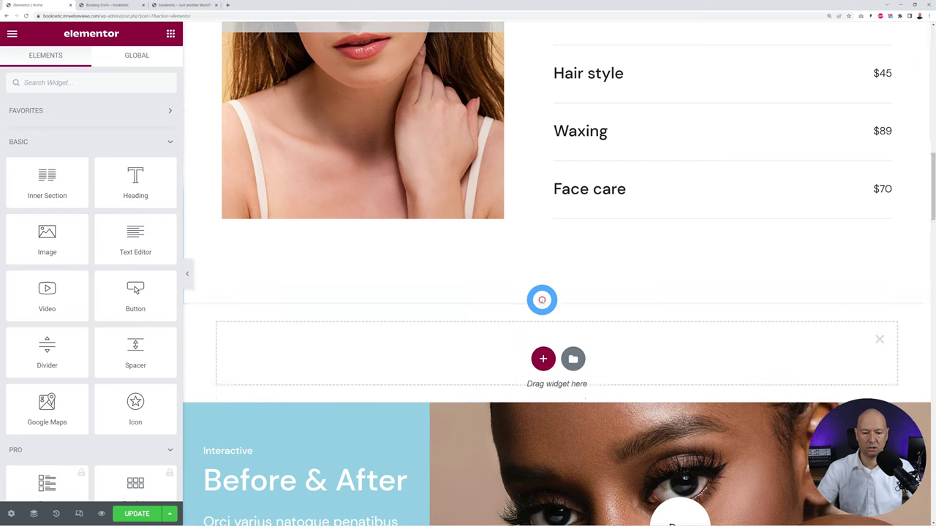
pyautogui.click(543, 360)
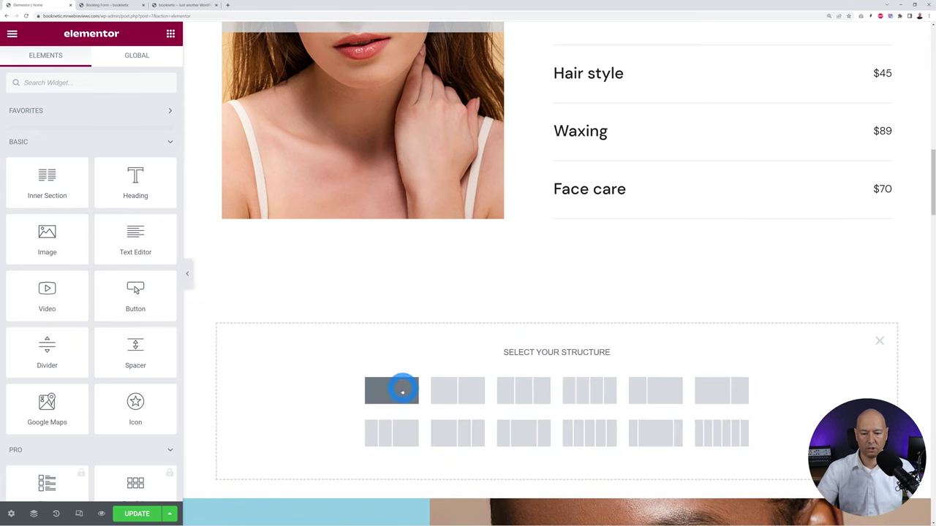
pyautogui.click(401, 389)
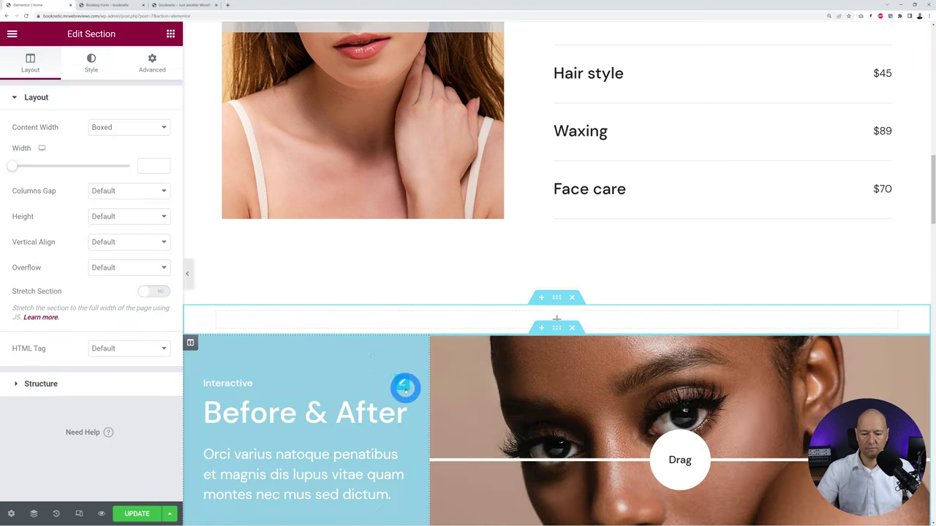
# - Add a Shortcode widget with [booknetic theme=7 staff=1 service=1 category=2 location=1] and save
pyautogui.click(170, 33)
pyautogui.click(88, 85)
pyautogui.write('short')
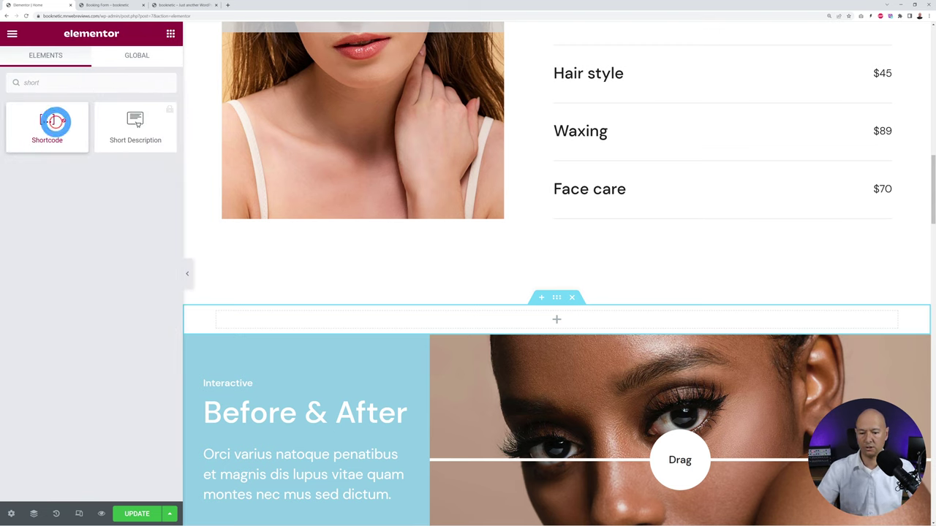
pyautogui.moveTo(55, 122); pyautogui.dragTo(547, 319)
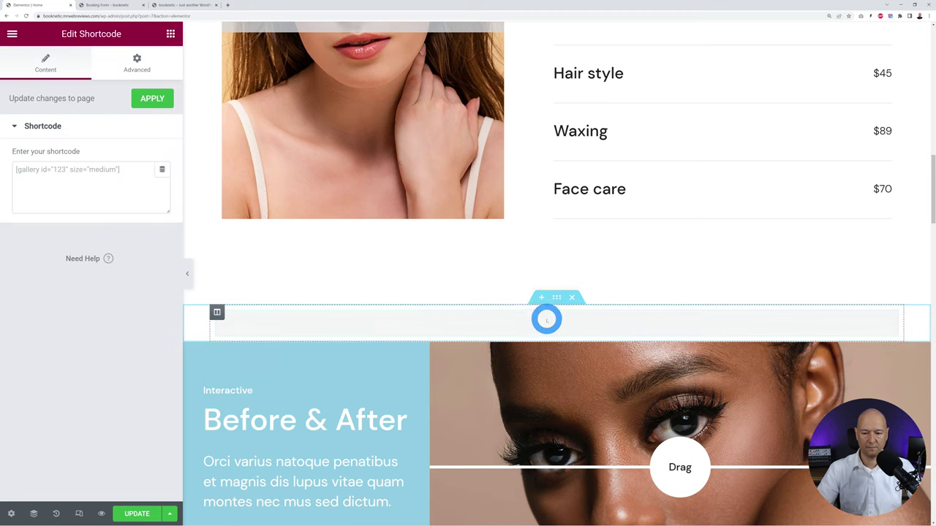
pyautogui.click(97, 185)
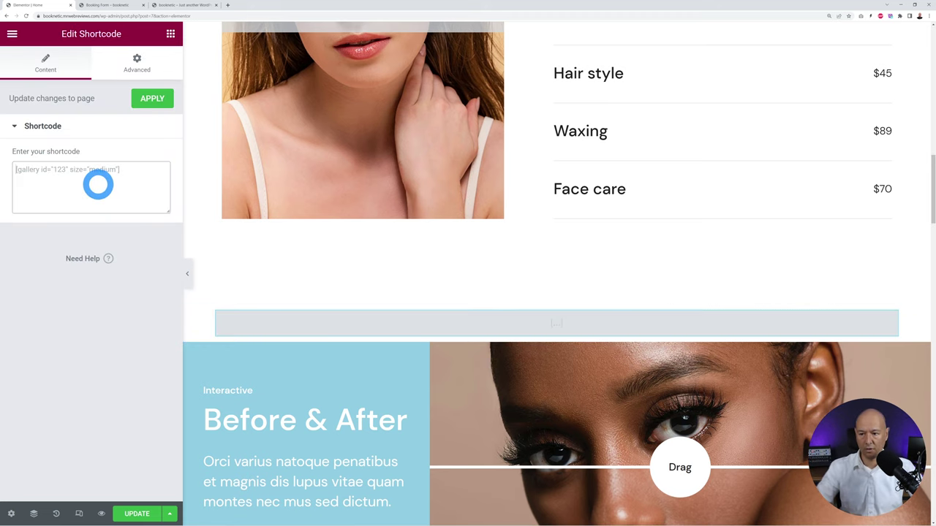
pyautogui.hotkey('ctrl', 'v')
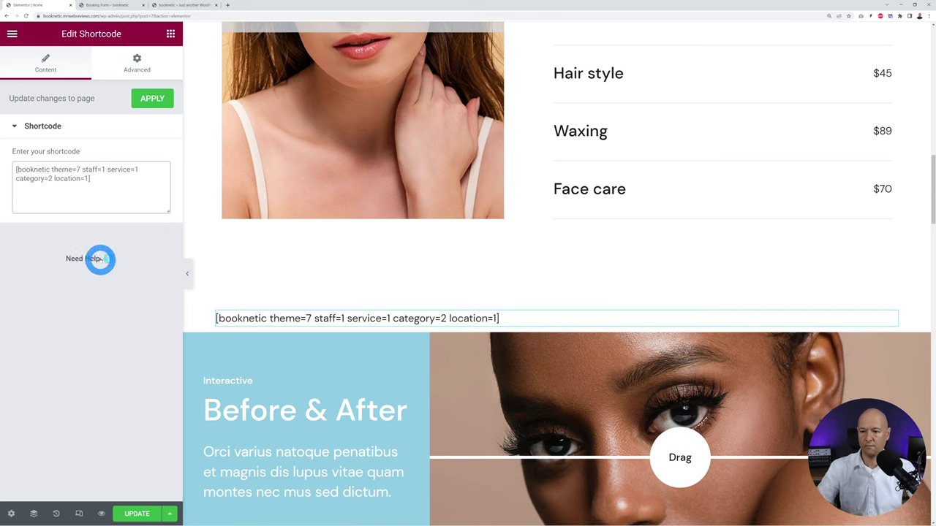
pyautogui.click(132, 511)
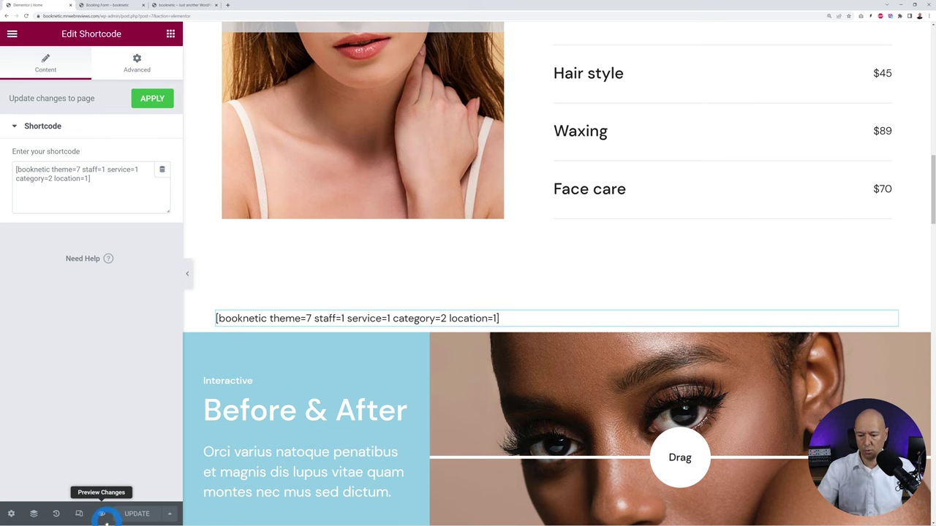
# - Preview the Home page down to the embedded pink booking form, then return to the dashboard
pyautogui.click(101, 514)
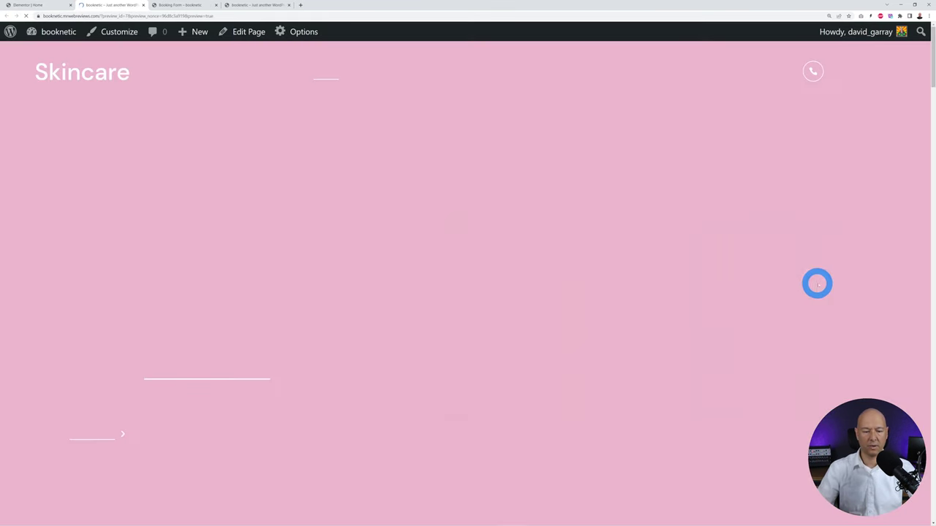
pyautogui.scroll(-5, 850, 262)
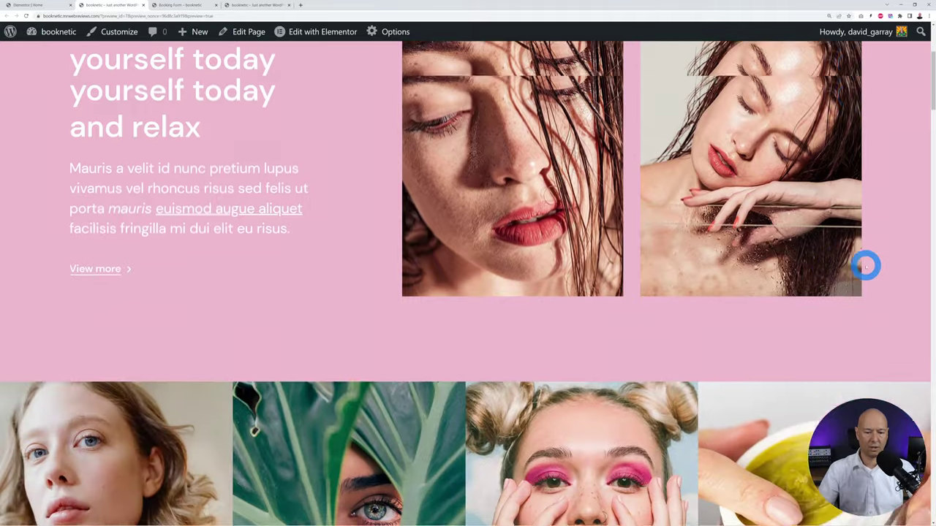
pyautogui.scroll(-9, 865, 267)
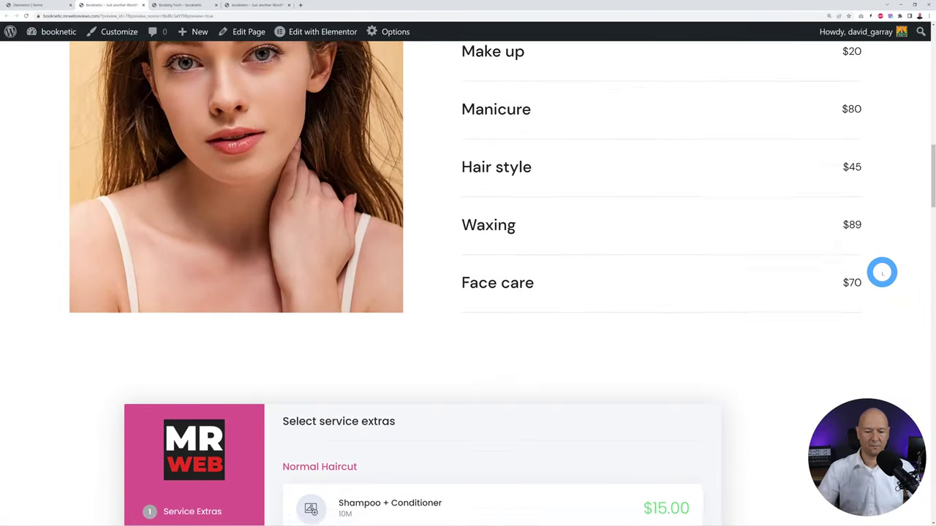
pyautogui.scroll(-3, 881, 273)
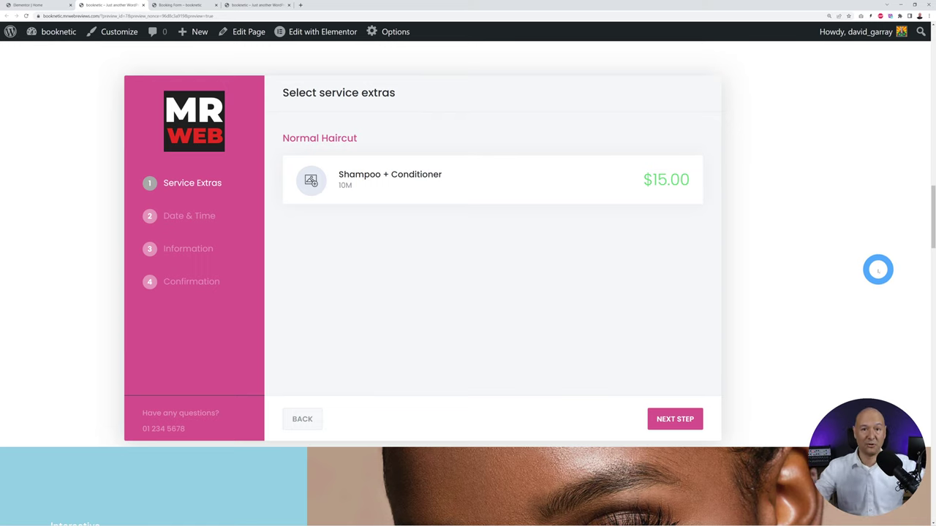
pyautogui.scroll(1, 569, 335)
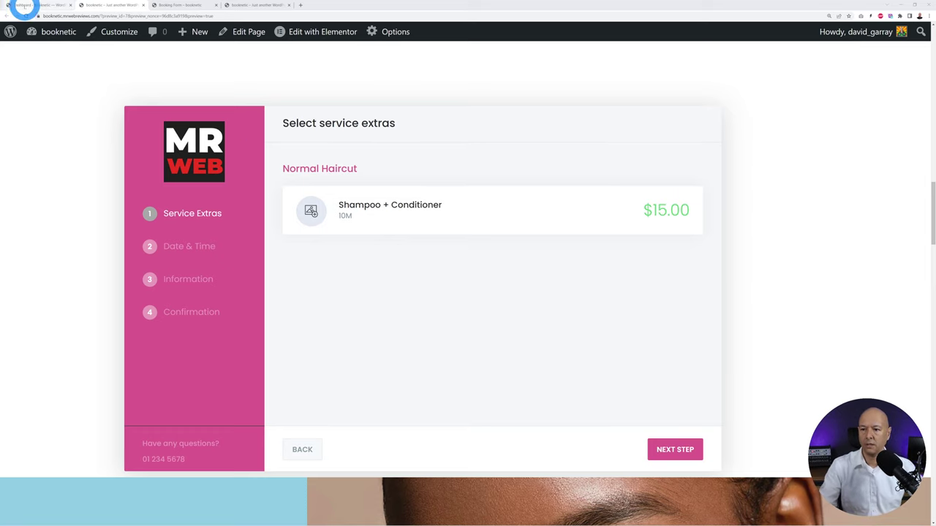
pyautogui.click(24, 5)
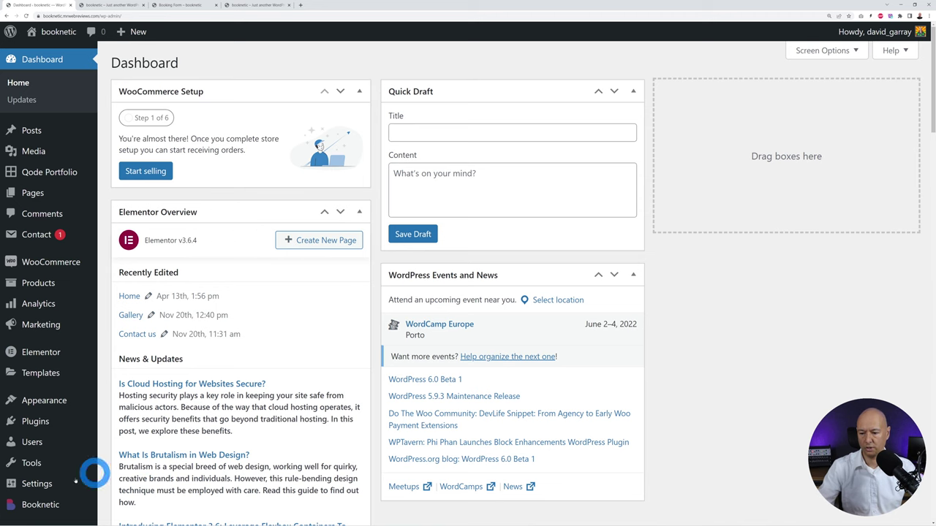
# - Review Booknetic's payment methods, with only Local enabled, then open the Boostore catalogue
pyautogui.scroll(-2, 55, 493)
pyautogui.click(38, 416)
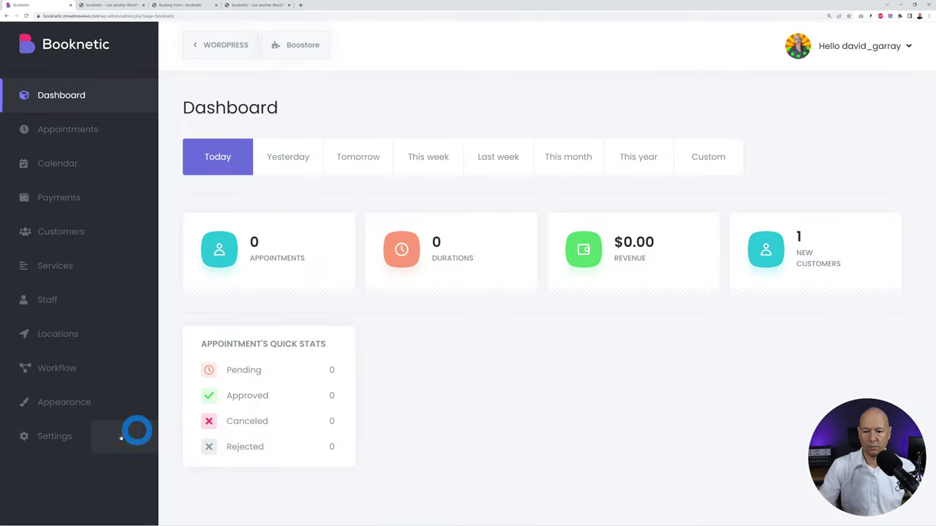
pyautogui.click(66, 435)
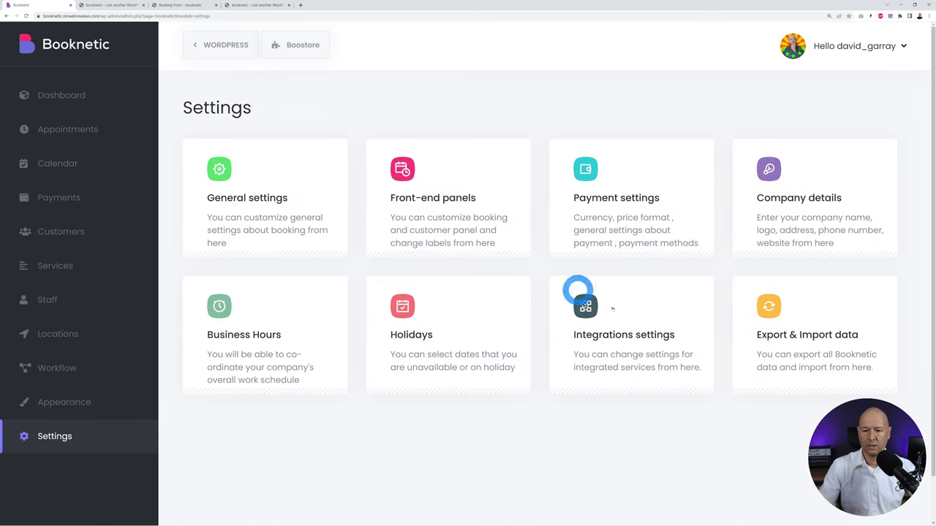
pyautogui.click(599, 219)
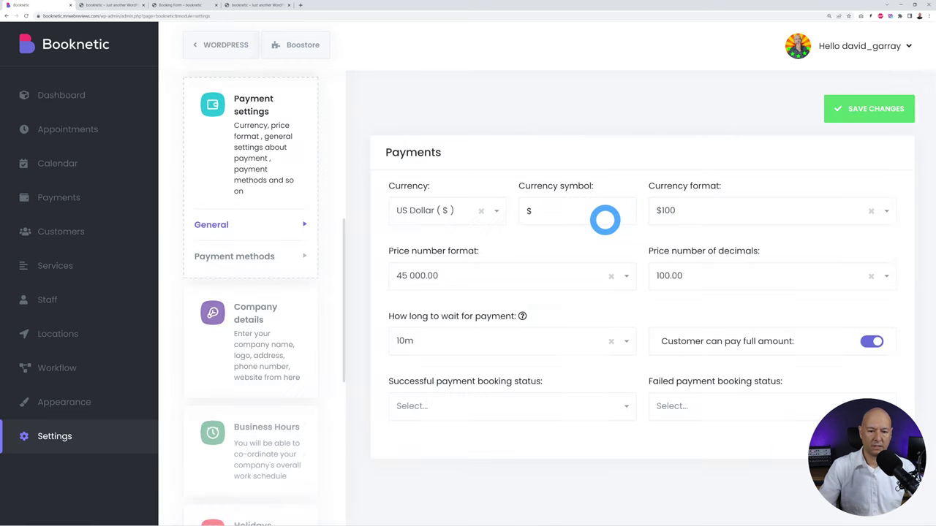
pyautogui.click(264, 256)
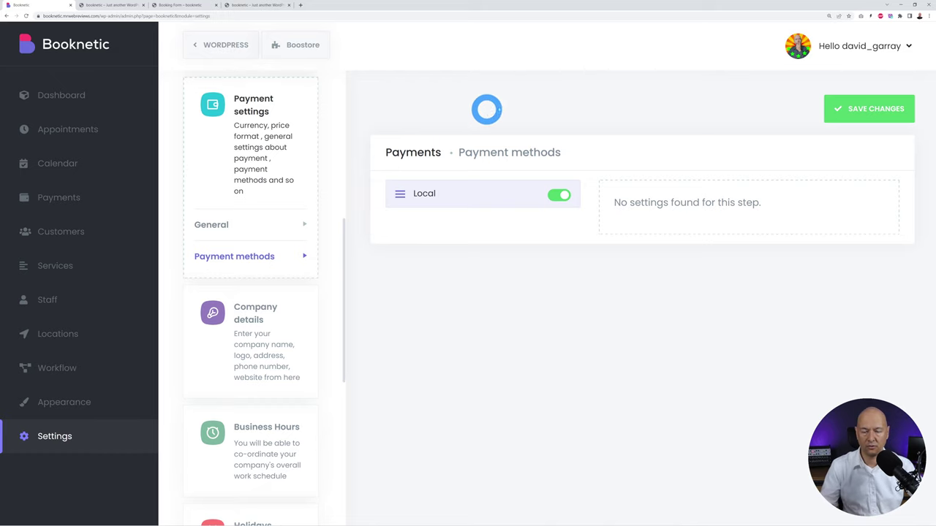
pyautogui.click(313, 46)
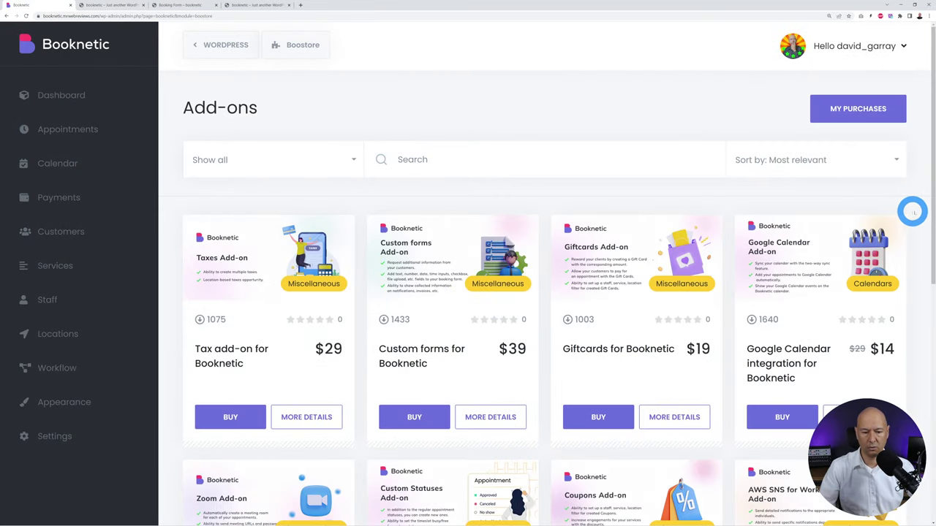
# - Filter Boostore to Payment gateways: PayPal, Stripe, Mollie, Square, Razorpay and WooCommerce
pyautogui.scroll(-1, 387, 184)
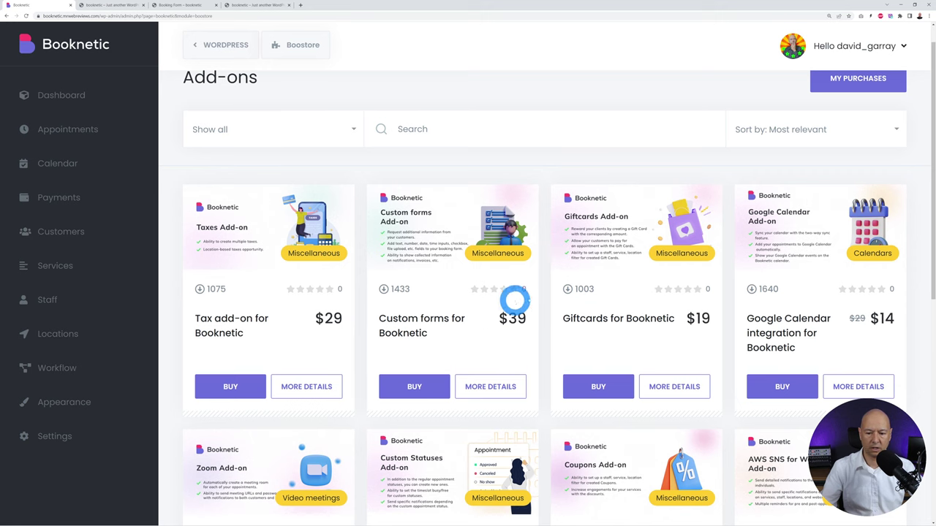
pyautogui.scroll(-4, 556, 296)
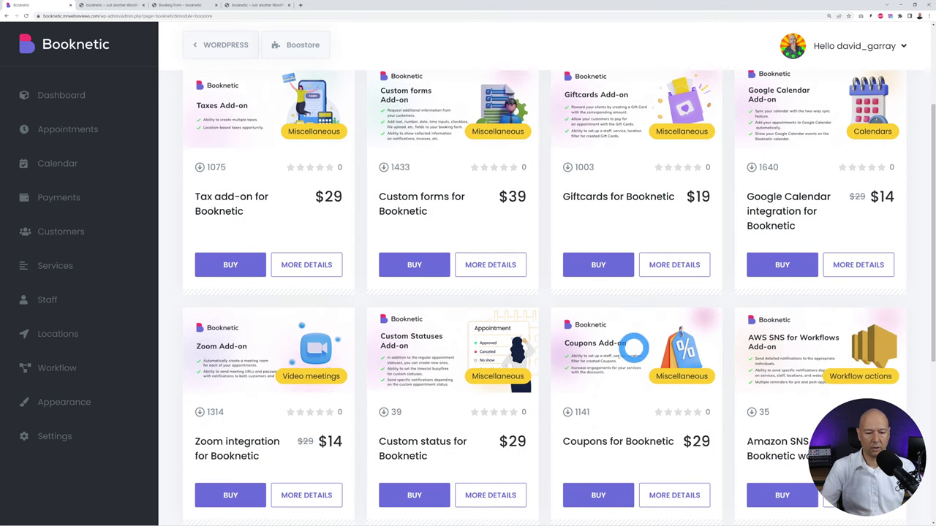
pyautogui.scroll(4, 601, 369)
pyautogui.click(348, 129)
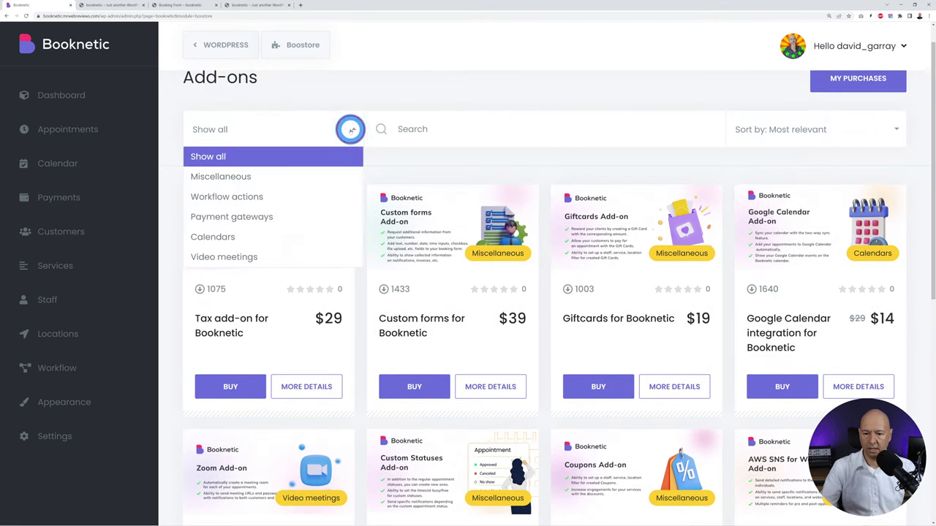
pyautogui.click(227, 216)
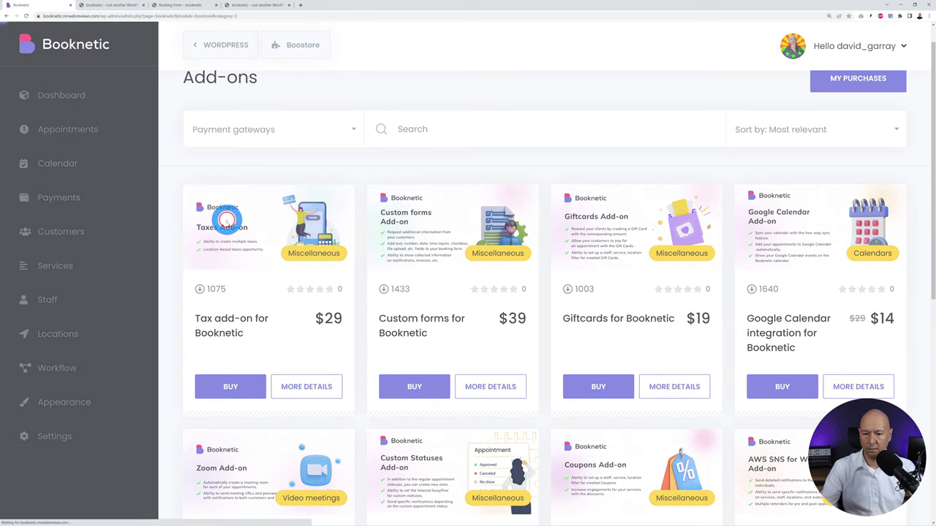
pyautogui.scroll(-2, 882, 334)
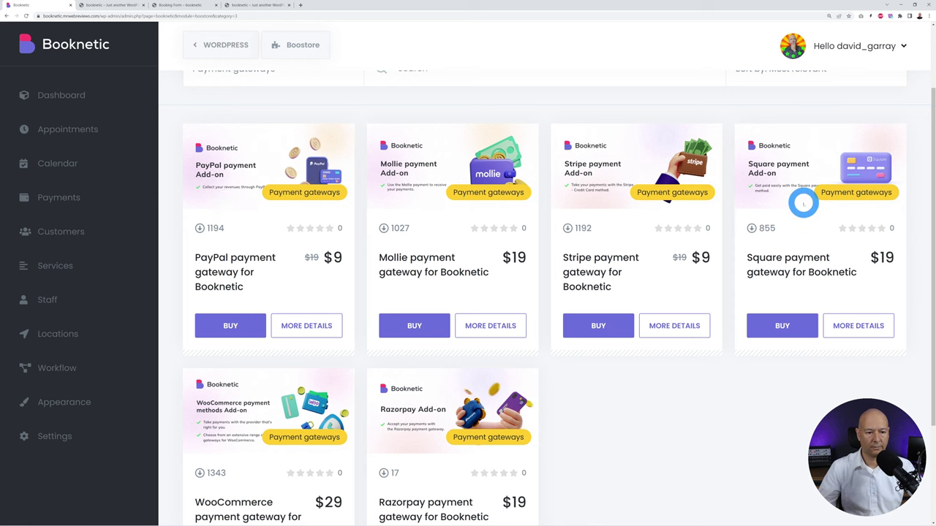
pyautogui.scroll(-2, 749, 367)
pyautogui.scroll(-2, 750, 367)
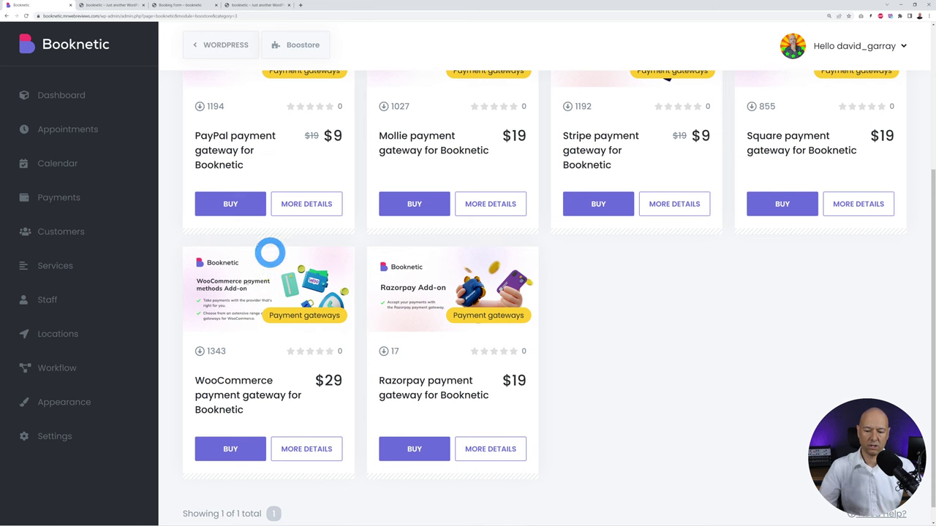
pyautogui.scroll(2, 888, 398)
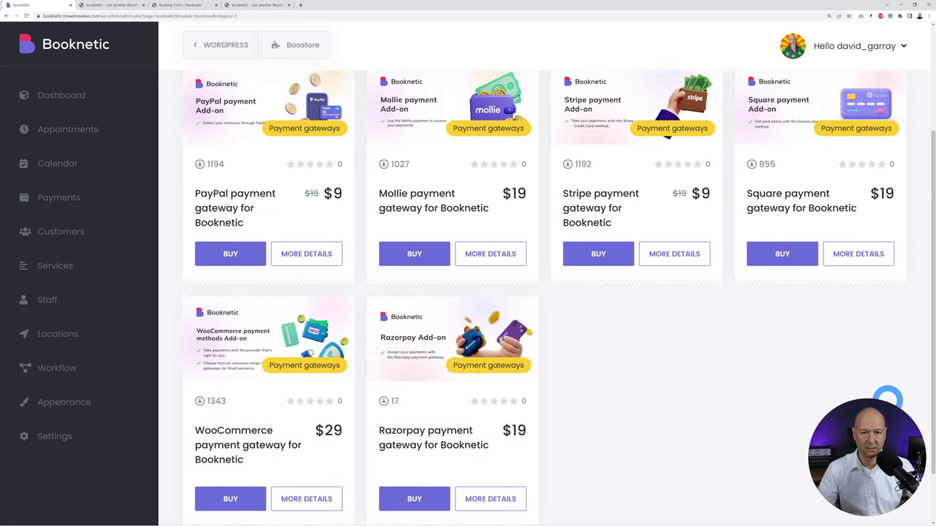